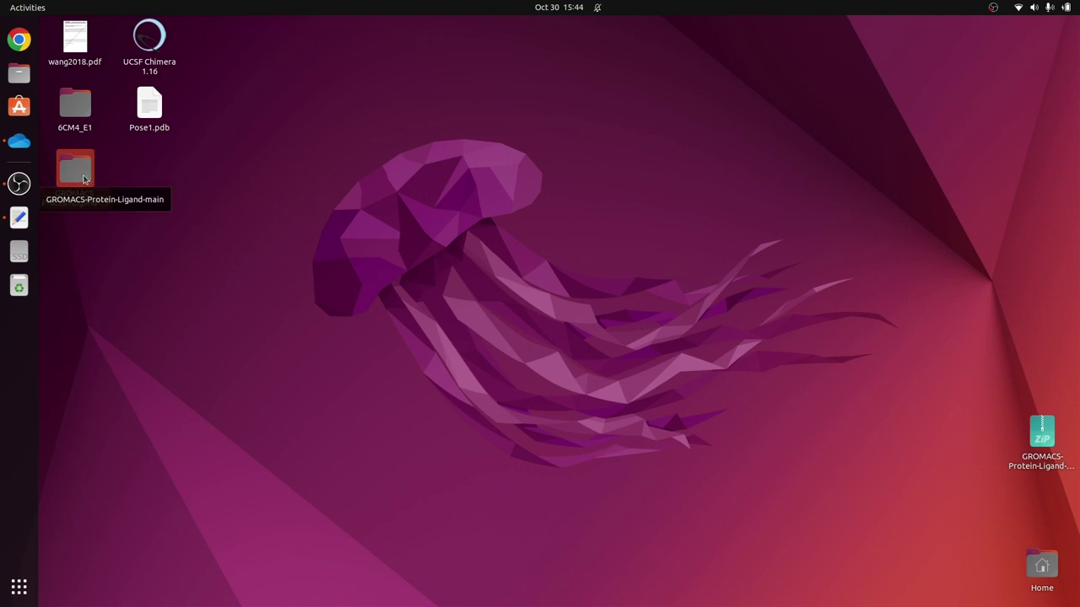
Open the GROMACS-Protein-Ligand-main folder from the desktop, move its window aside and widen it to seven columns of files.
click(246, 191)
click(75, 173)
double_click(75, 173)
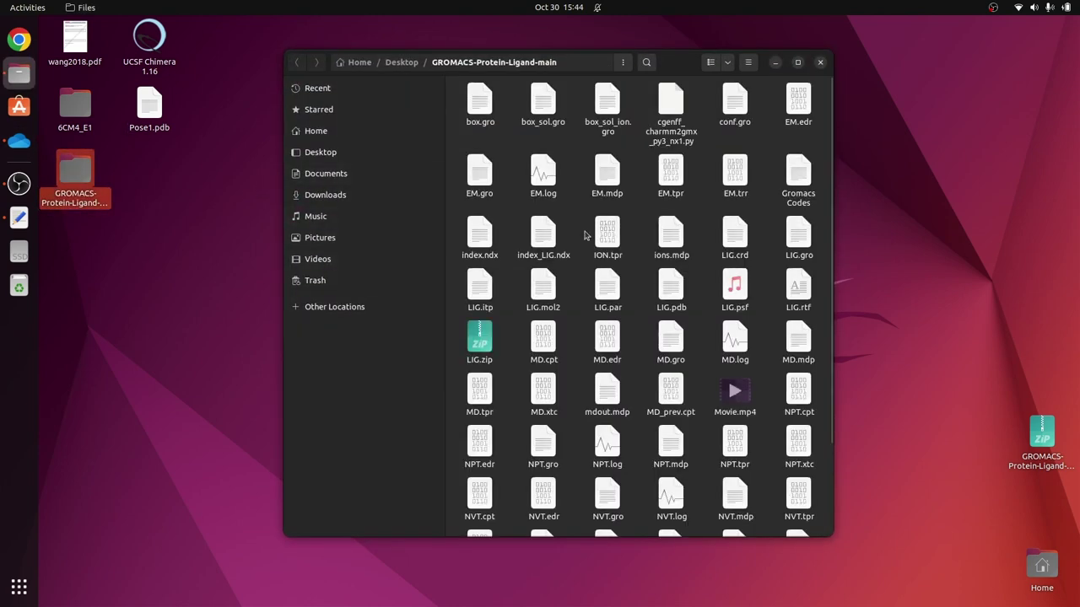
drag(689, 56, 445, 36)
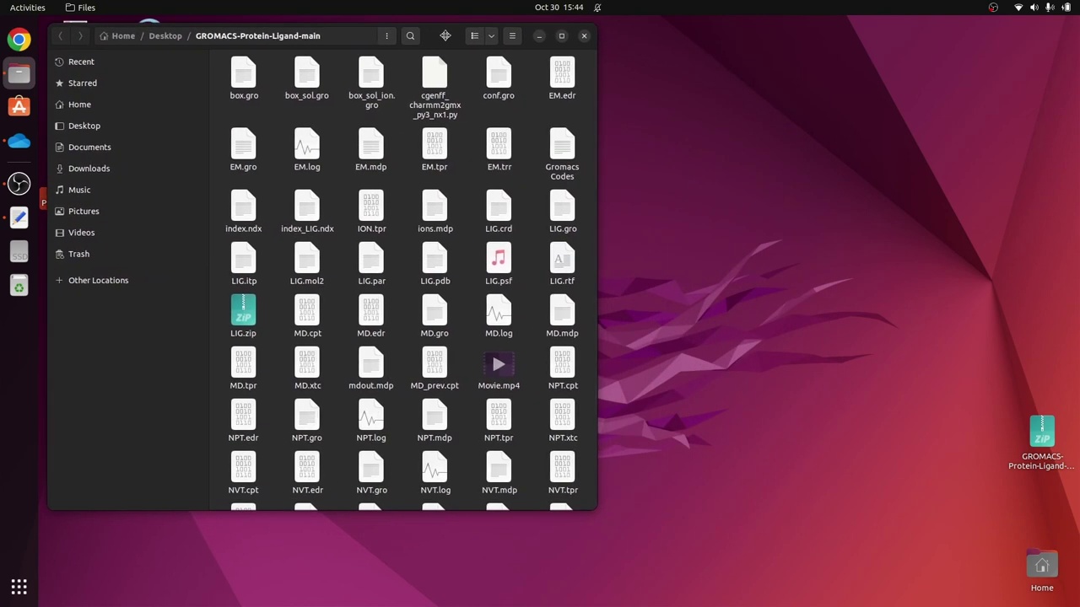
drag(594, 226, 661, 222)
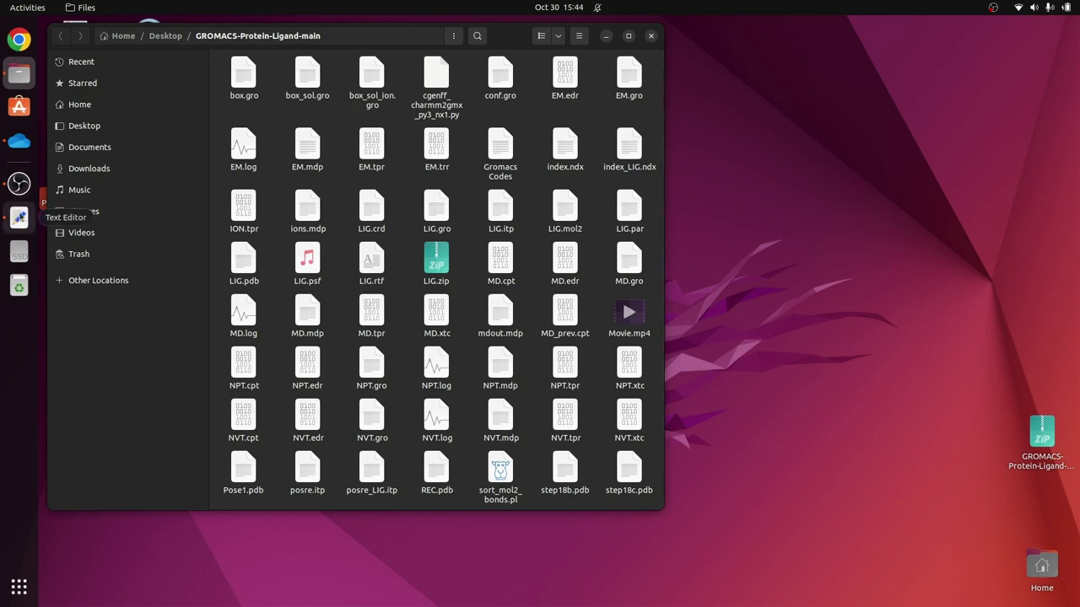
Bring up the Gromacs Codes notes in Text Editor, place the window beside the folder and make it taller.
click(20, 218)
drag(337, 34, 729, 37)
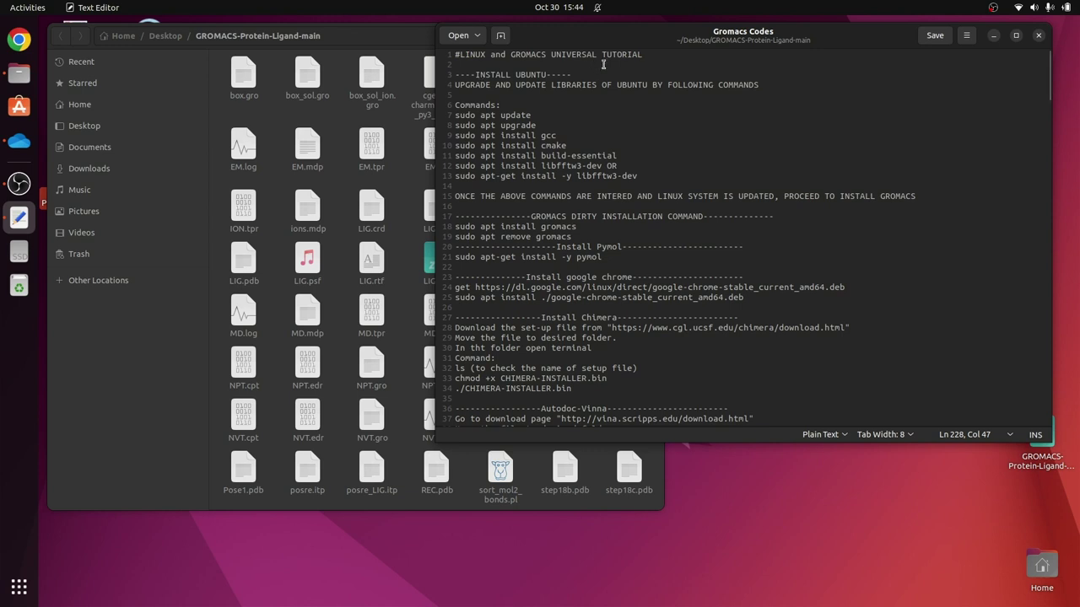
drag(624, 40, 623, 53)
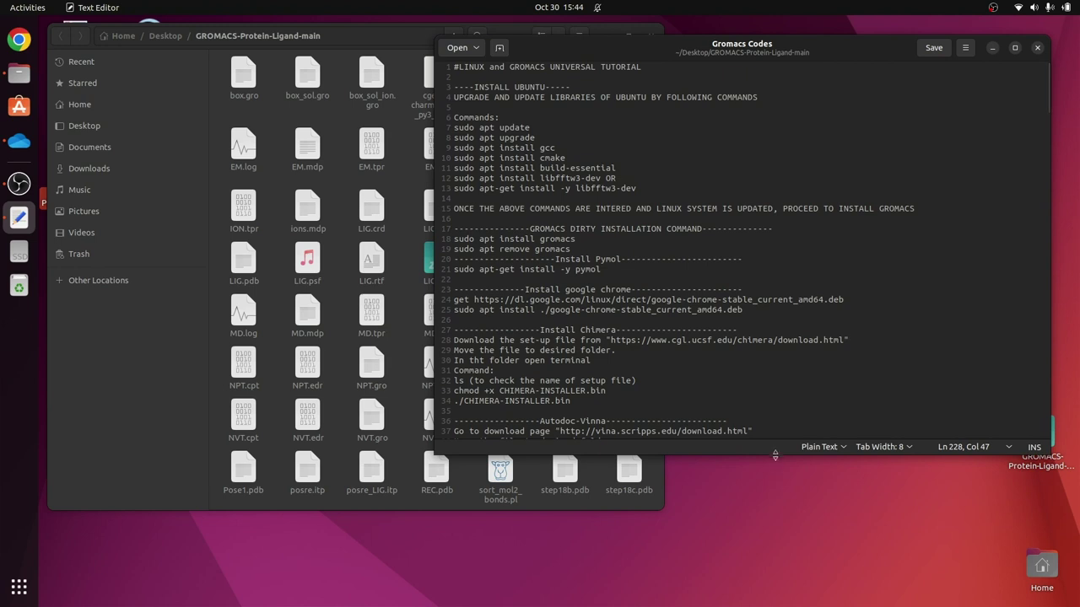
drag(775, 455, 780, 486)
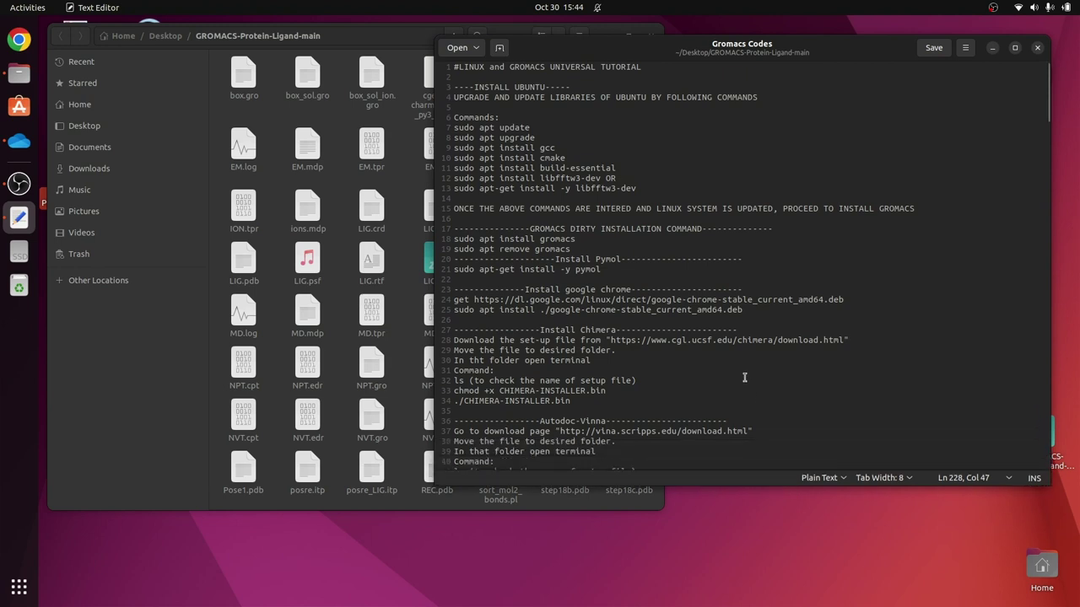
Read through the Gromacs Codes notes from the Ubuntu installation commands to the energy calculations at the end.
scroll(732, 308, down, 5)
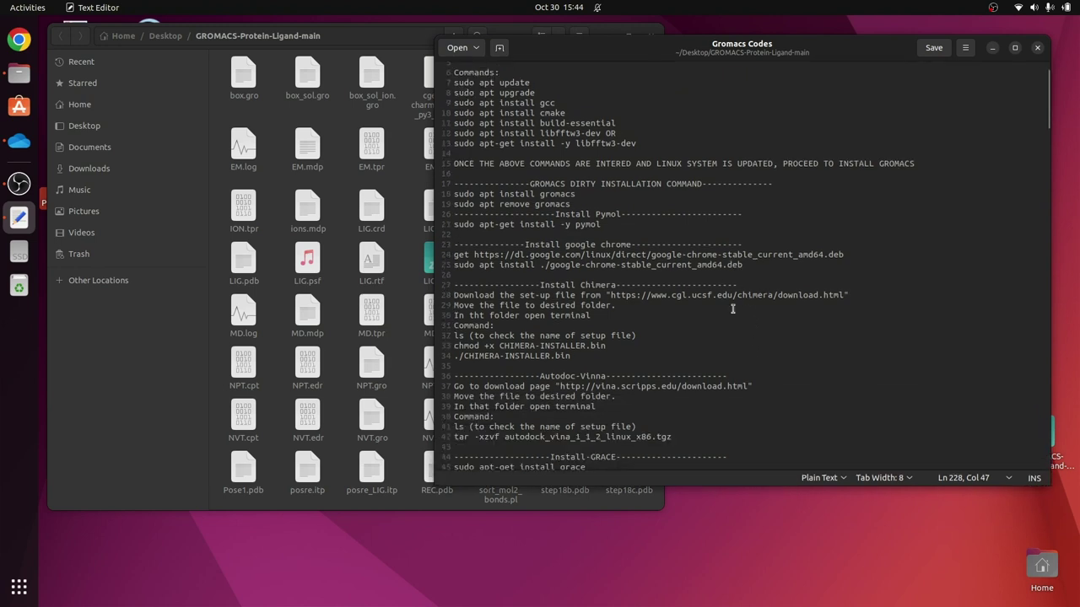
scroll(733, 309, down, 8)
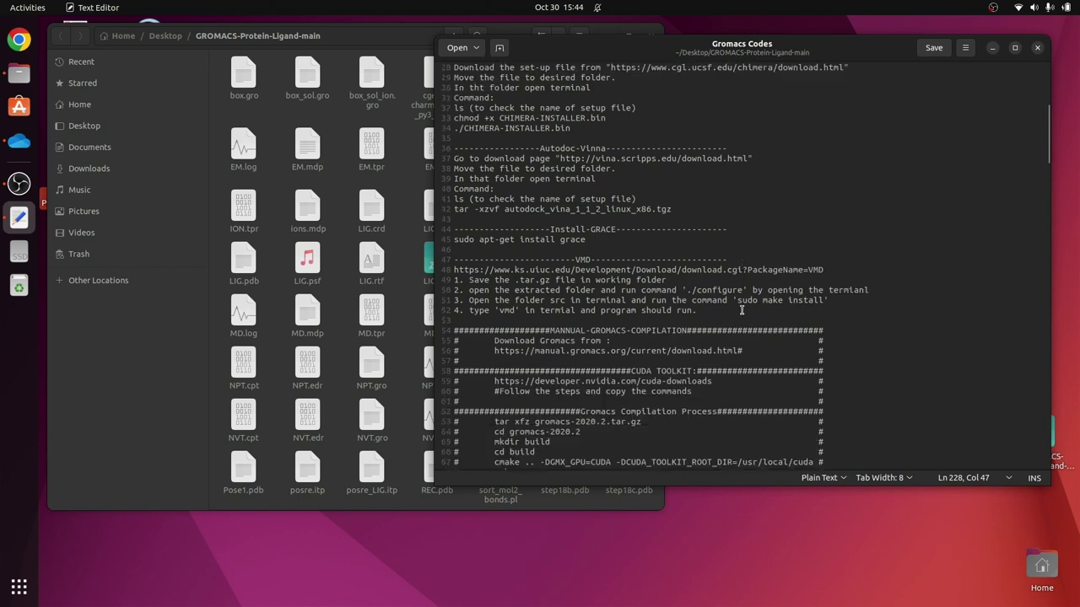
scroll(741, 309, down, 16)
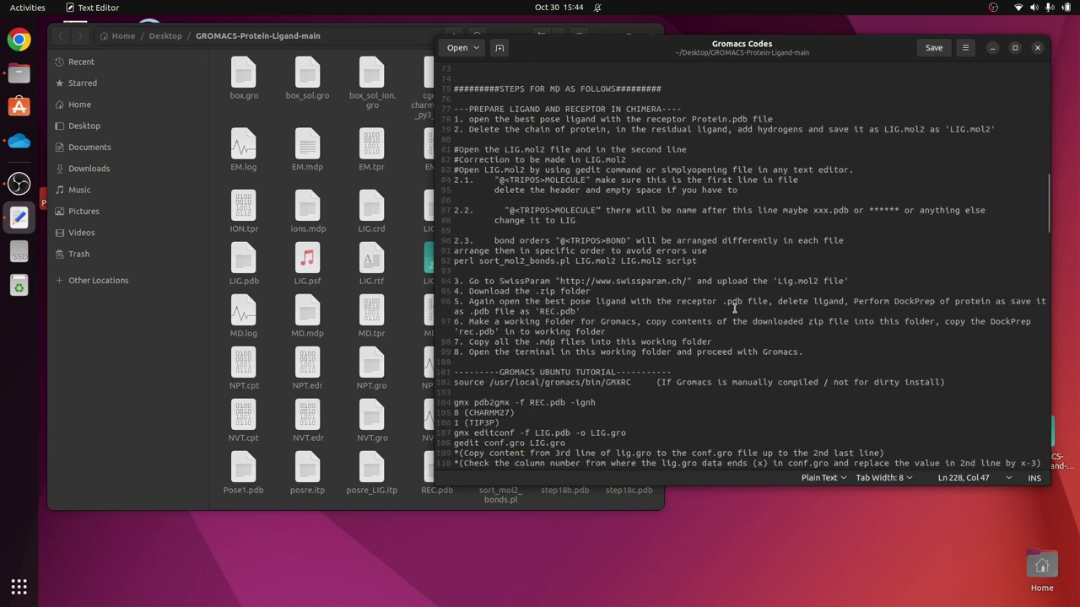
scroll(734, 309, down, 6)
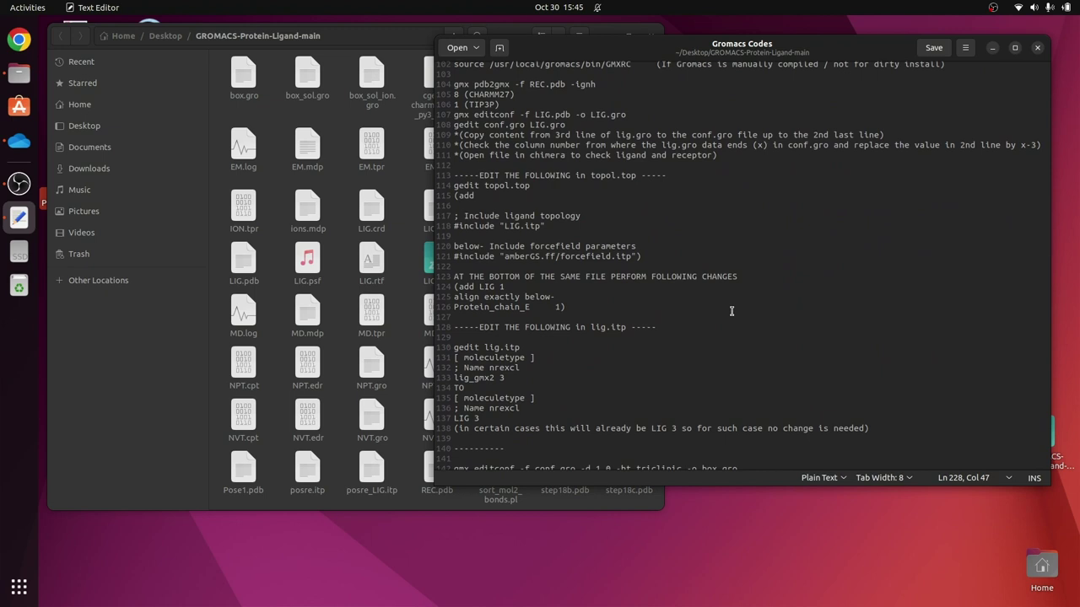
scroll(660, 272, down, 5)
scroll(660, 272, down, 19)
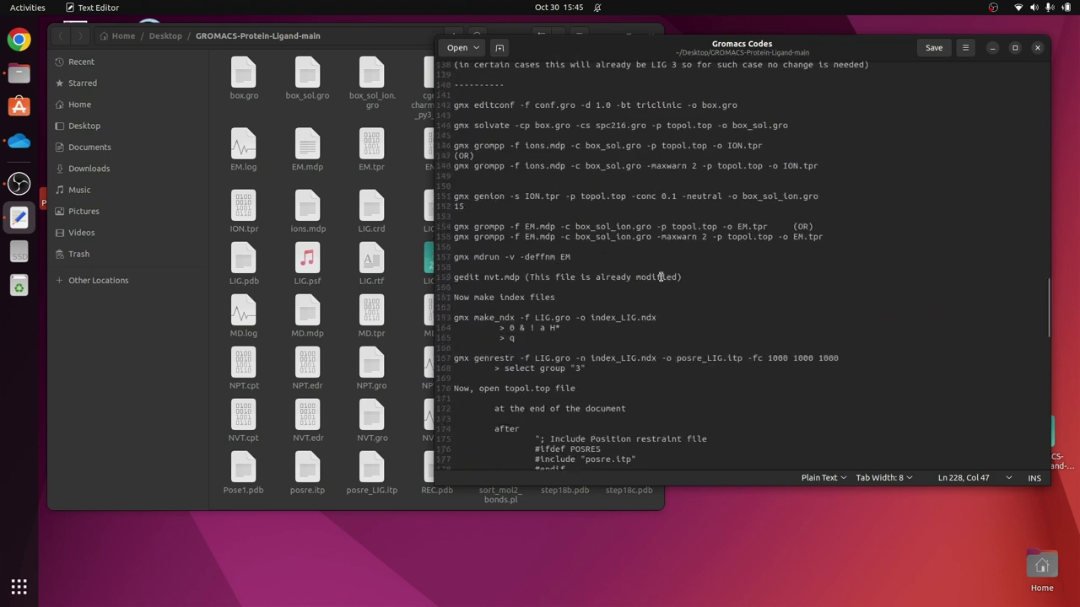
scroll(662, 276, down, 16)
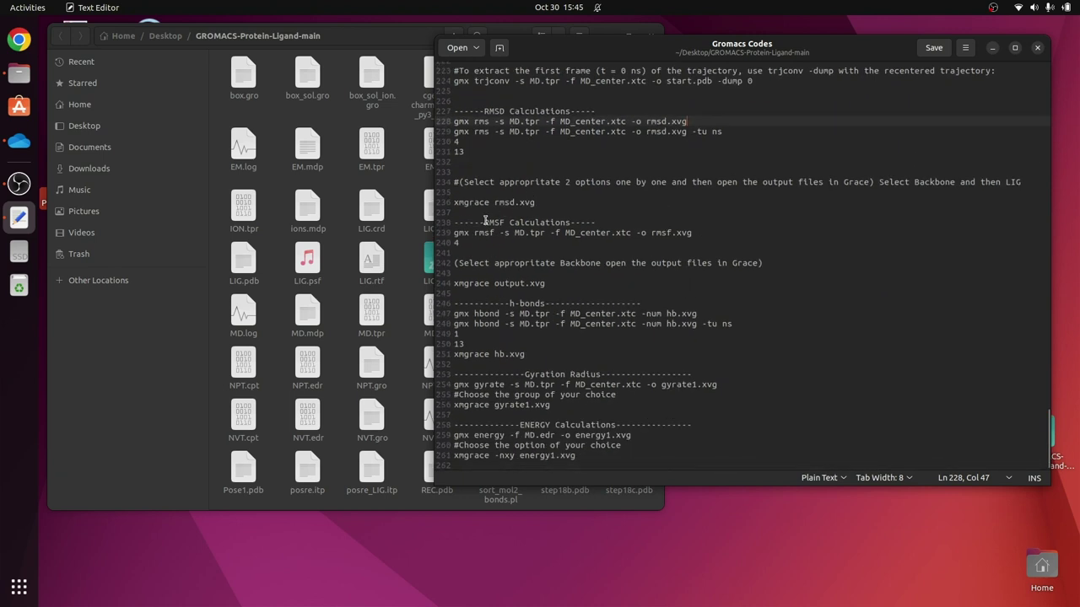
Examine the RMSD, RMSF, h-bonds, Gyration Radius and ENERGY Calculations headings, and the NVT, NPT and final MD run commands.
drag(484, 110, 573, 111)
drag(484, 222, 579, 221)
drag(504, 303, 555, 303)
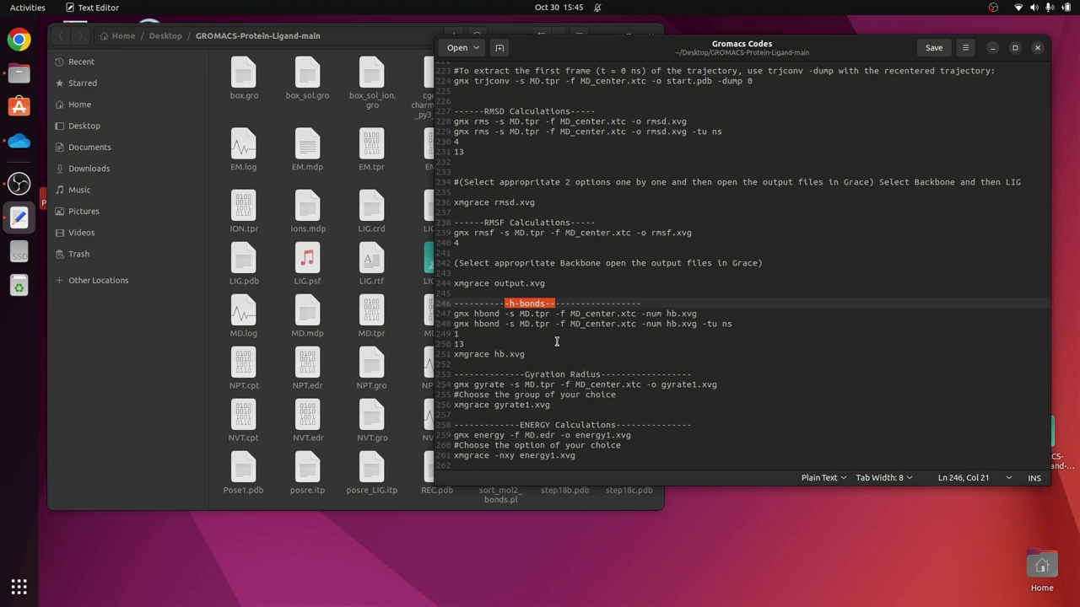
drag(525, 373, 602, 374)
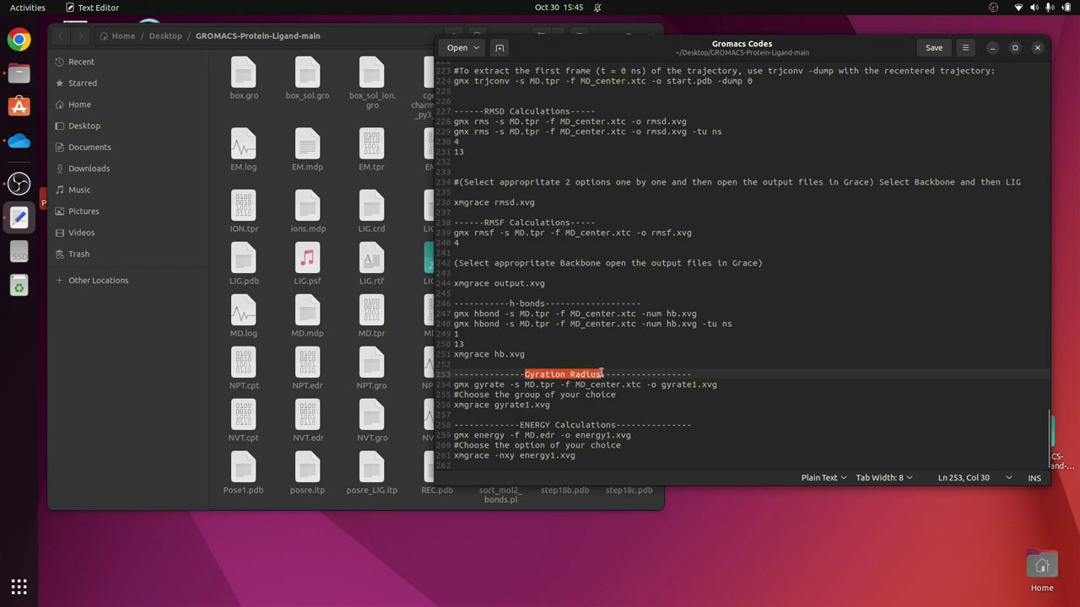
drag(518, 424, 615, 425)
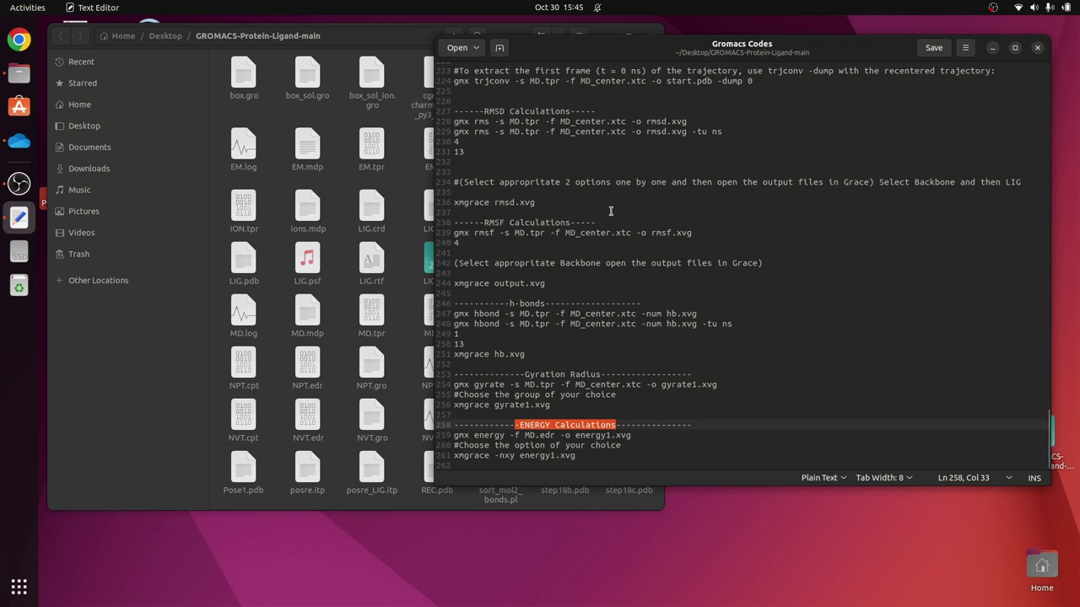
scroll(614, 207, up, 5)
scroll(614, 206, up, 4)
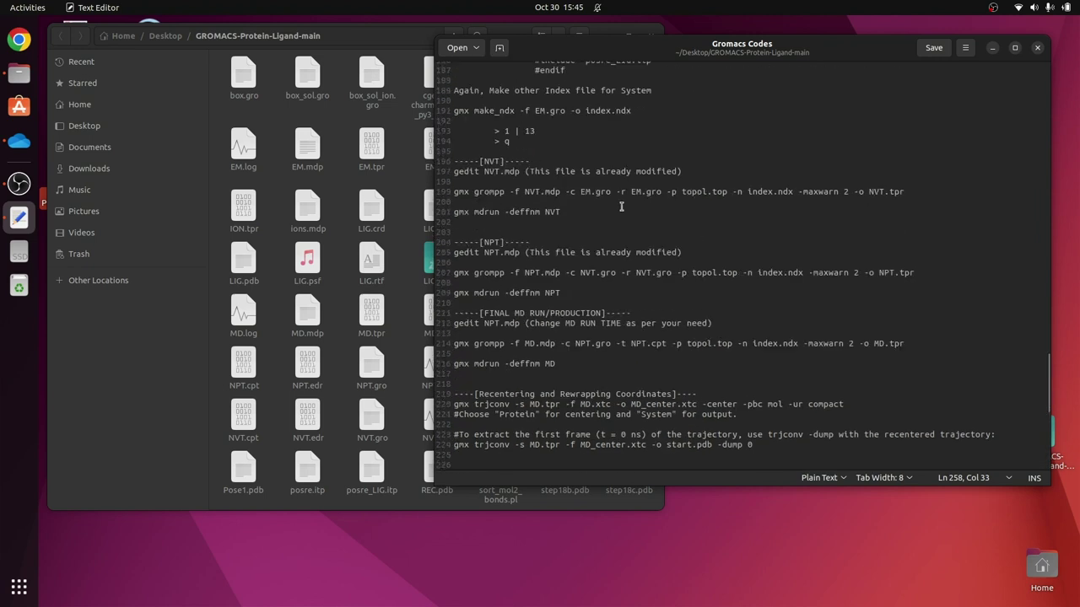
Open a terminal in the GROMACS-Protein-Ligand-main folder and check the folder name in its prompt.
right_click(280, 322)
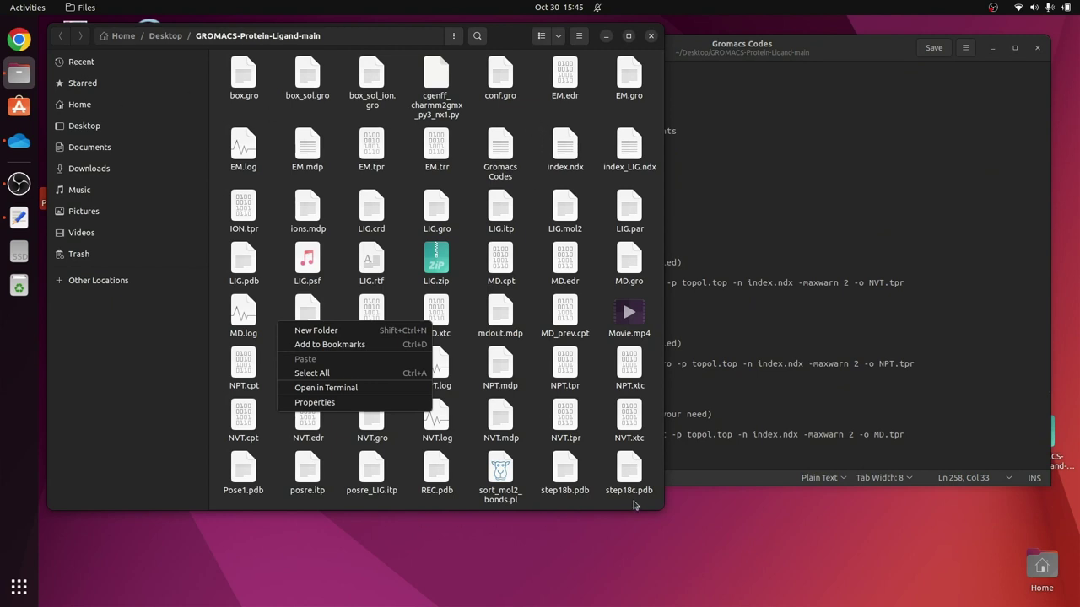
click(598, 434)
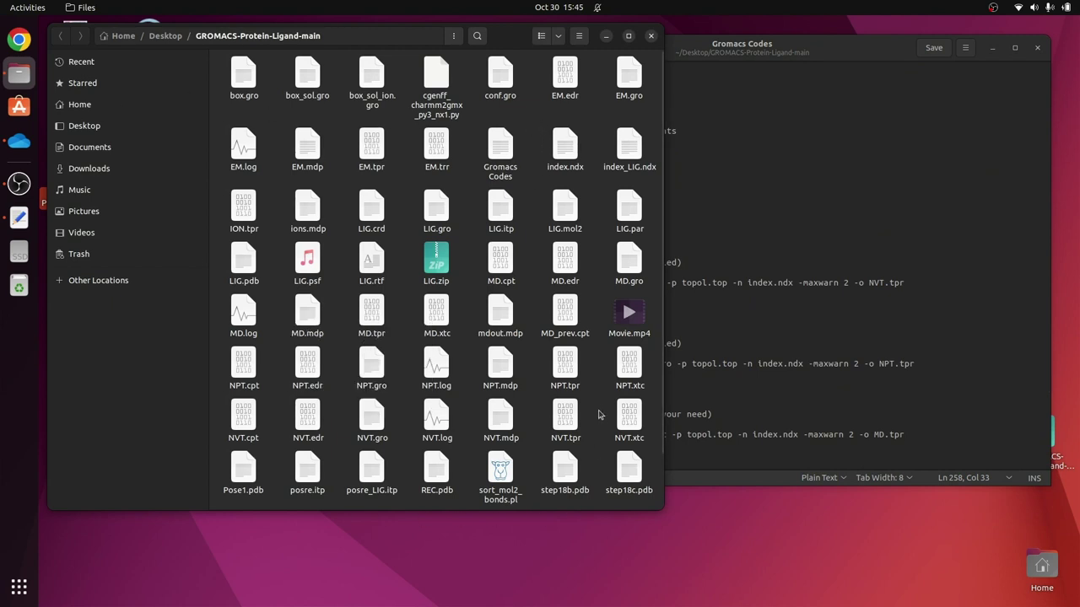
right_click(534, 252)
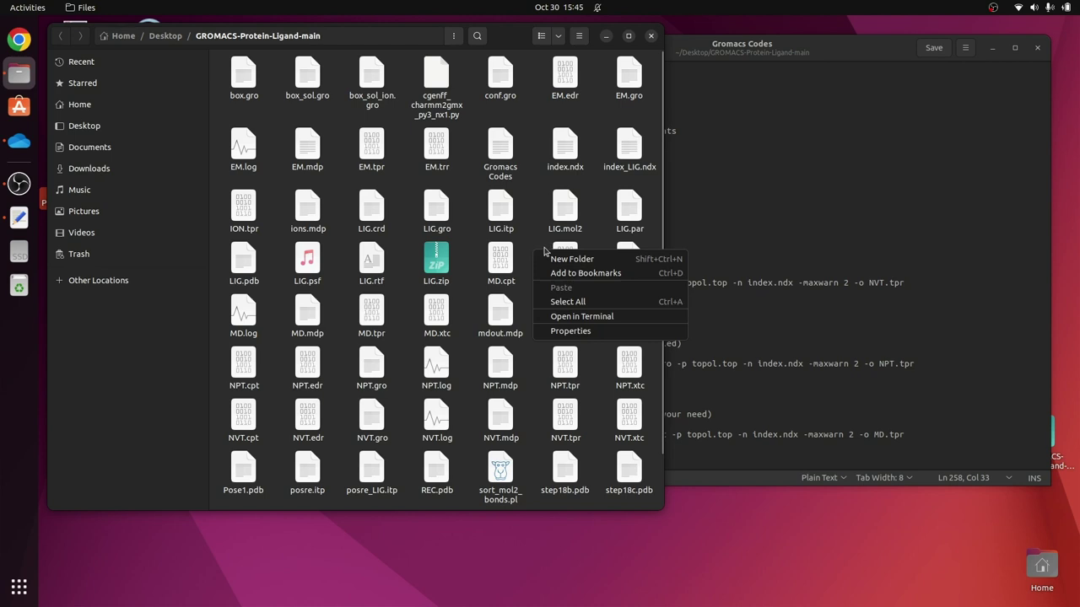
click(561, 317)
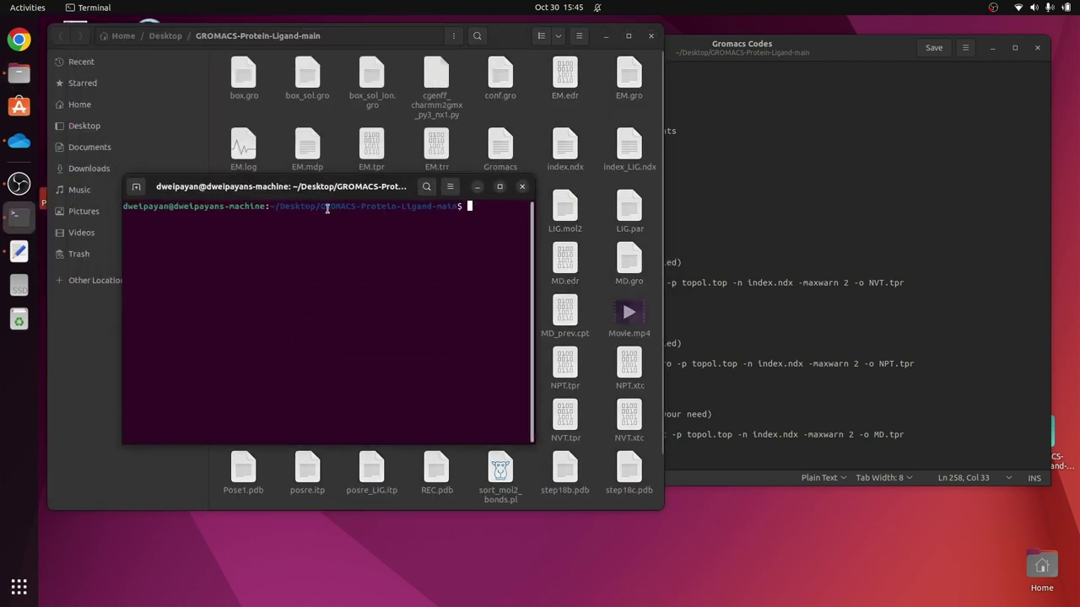
drag(322, 207, 460, 207)
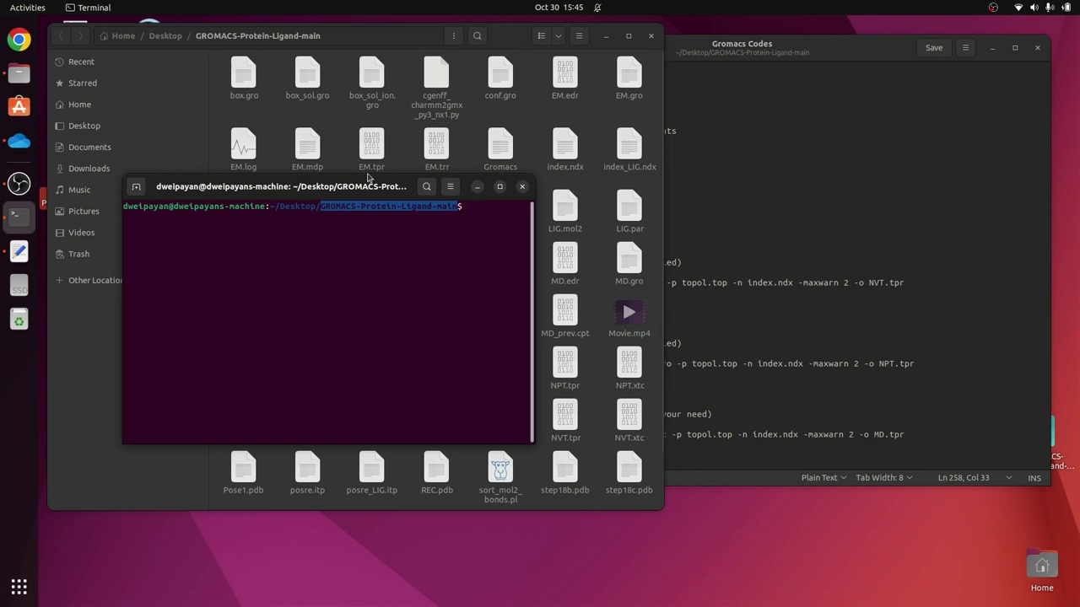
click(385, 284)
drag(319, 210, 458, 209)
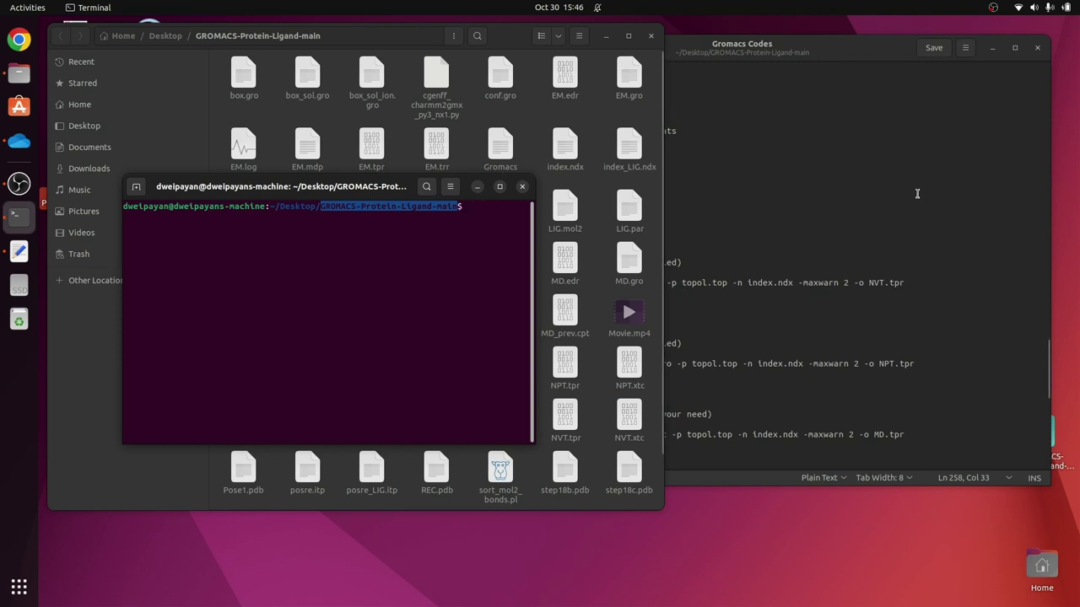
Shift the terminal window slightly away from the Gromacs Codes notes, over the folder window.
click(918, 193)
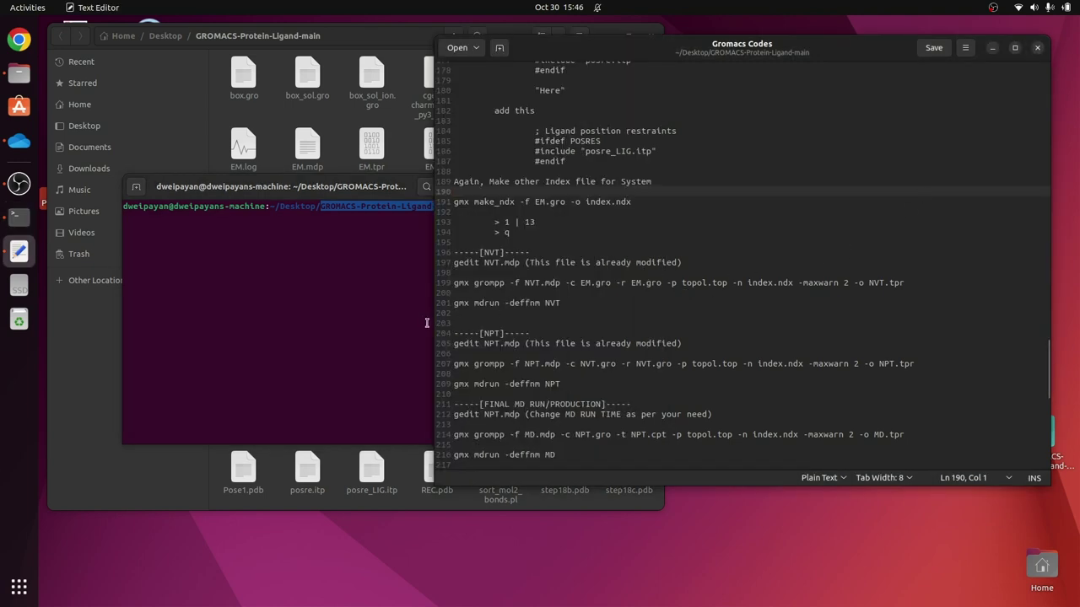
click(299, 282)
drag(335, 194, 309, 192)
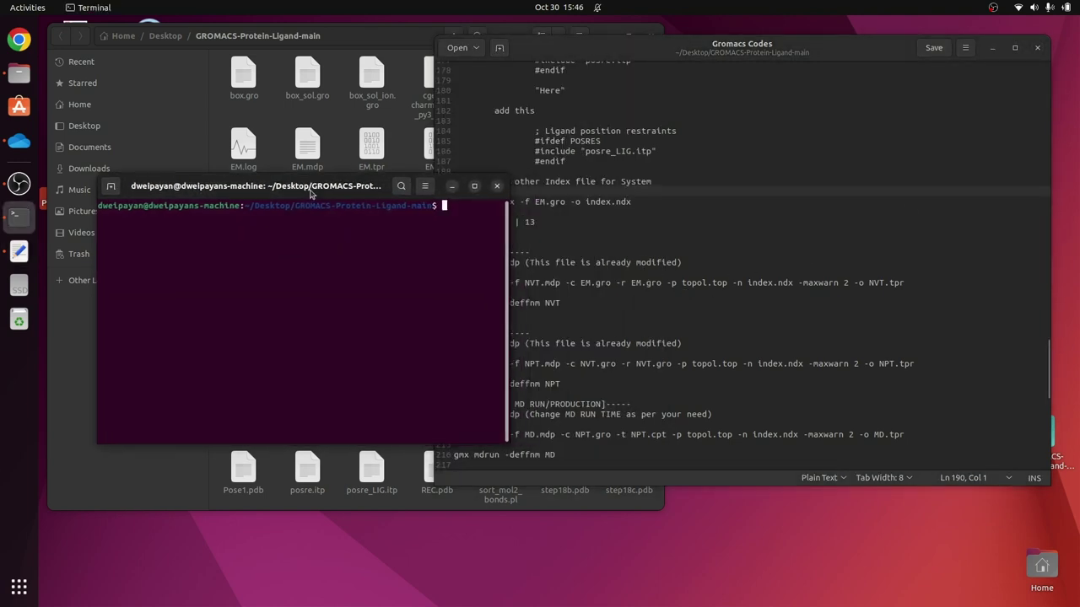
Copy the command "source /usr/local/gromacs/bin/GMXRC" from the compilation section of the notes and run it in the terminal.
click(857, 251)
scroll(858, 251, up, 20)
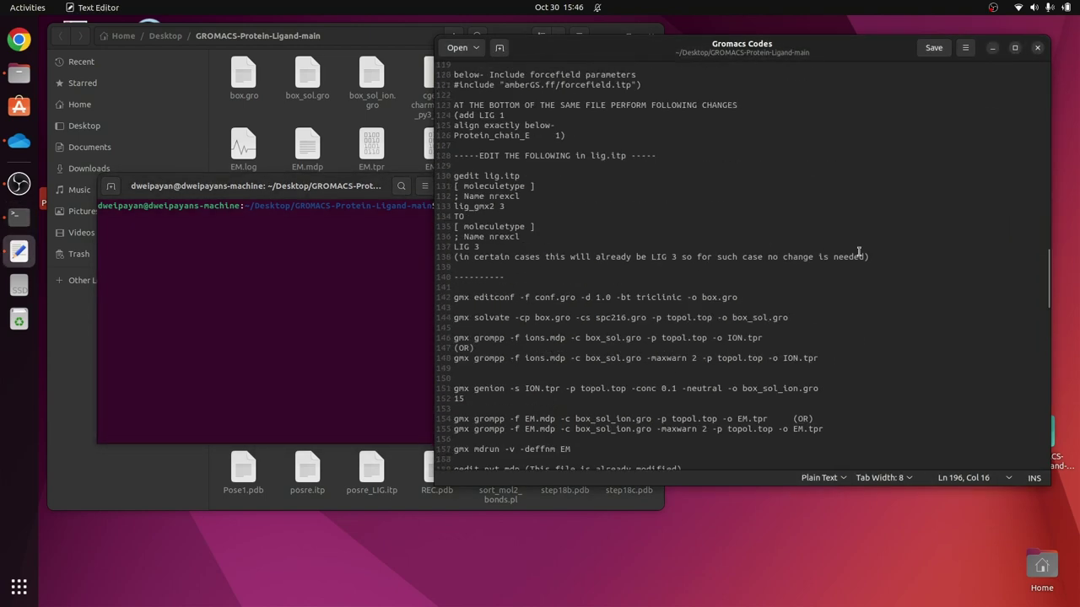
scroll(844, 257, down, 3)
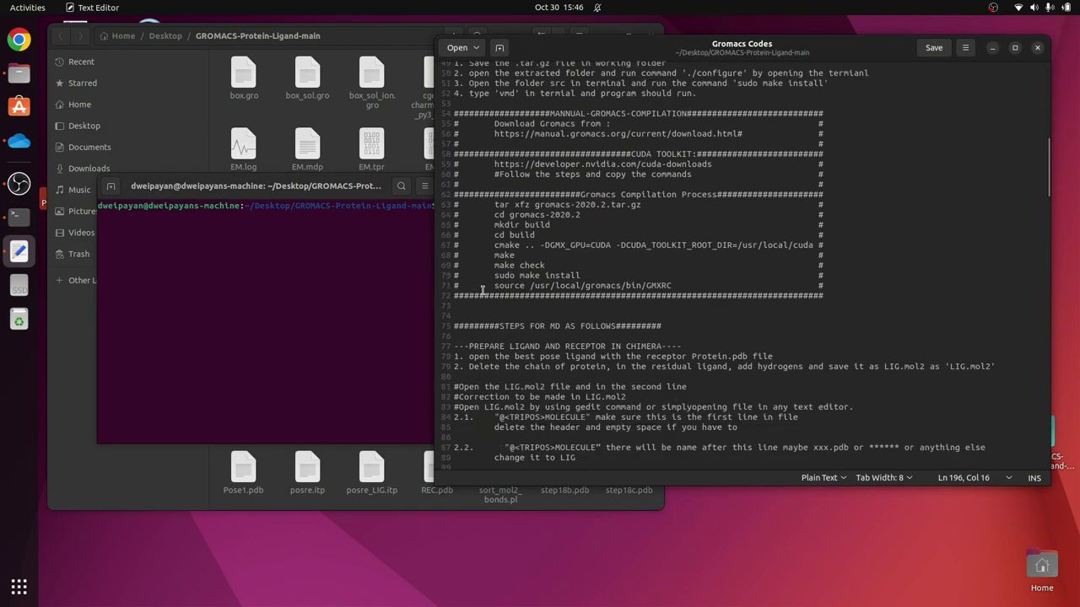
drag(495, 285, 670, 285)
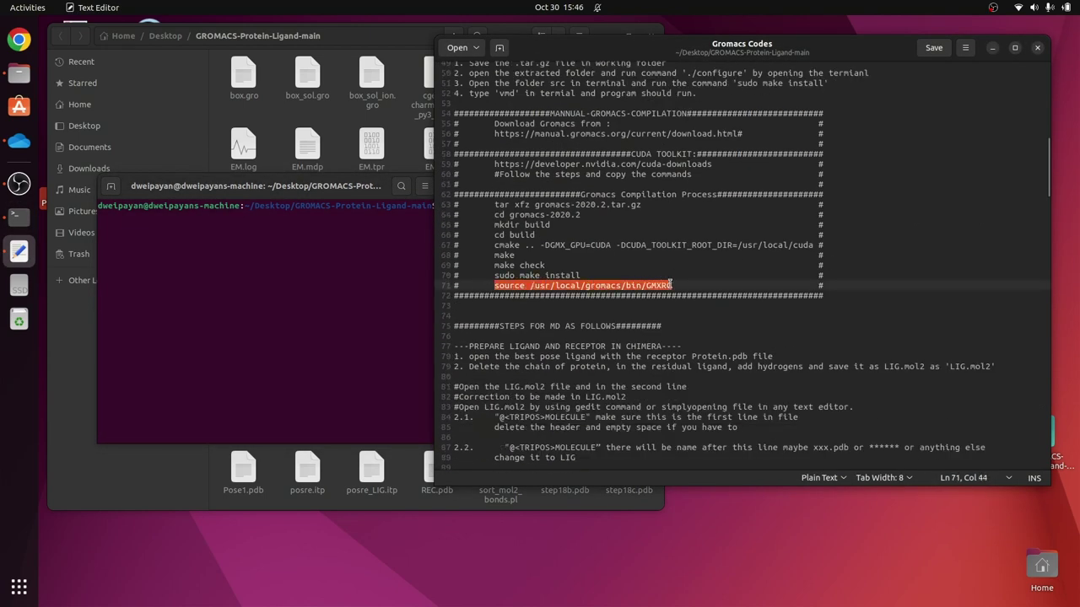
right_click(657, 285)
click(684, 334)
click(405, 311)
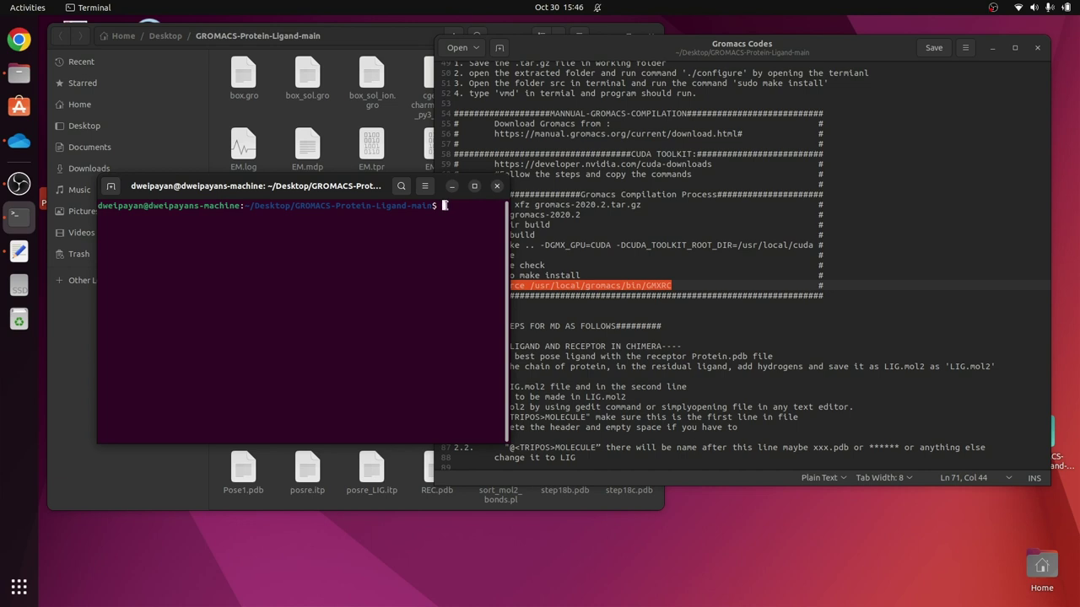
key(ctrl+shift+v)
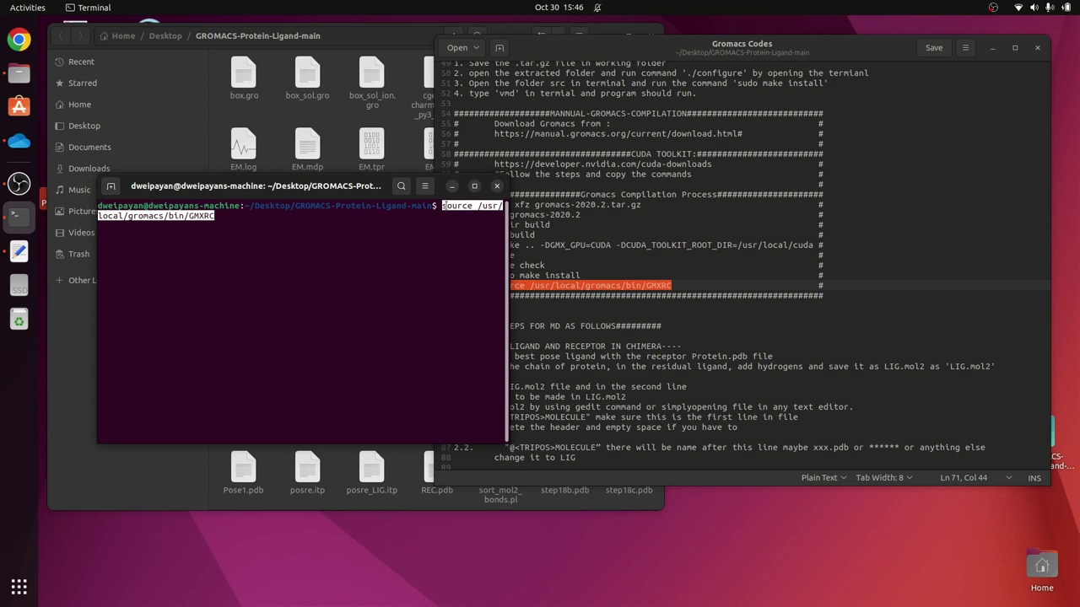
key(Return)
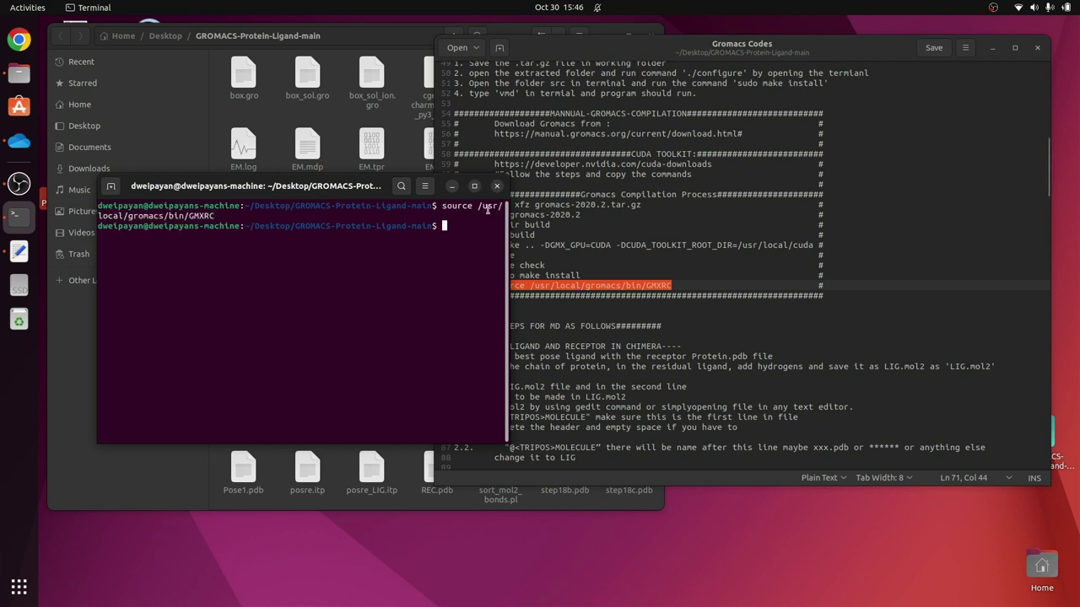
Run "gmx --help" and "gmx --version" in the terminal, and examine the GPU support entry in the version details.
text(gmx --help)
key(Return)
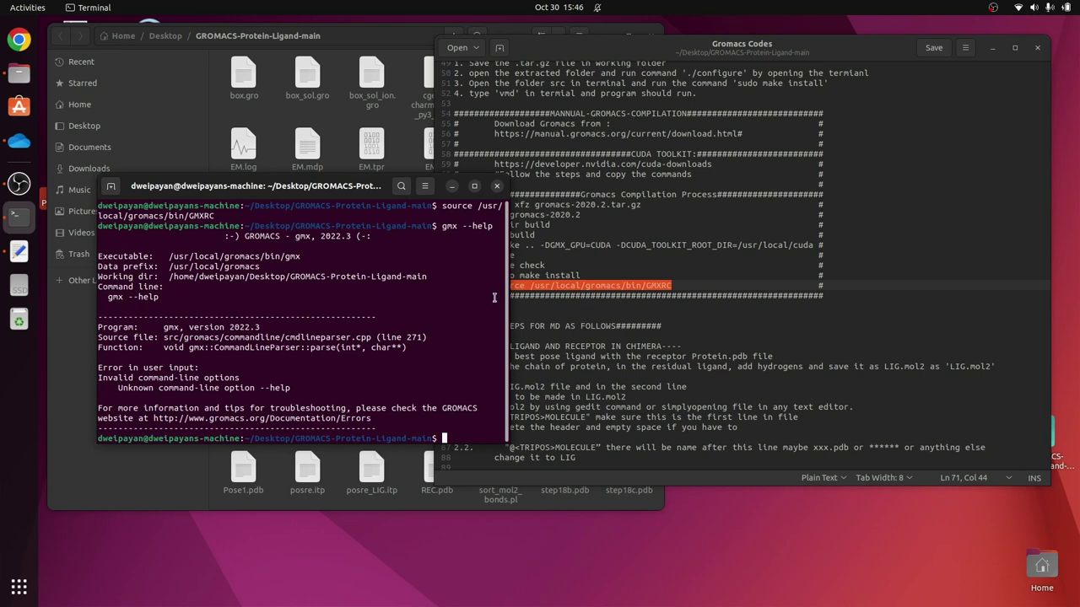
text(gmx --version)
key(Return)
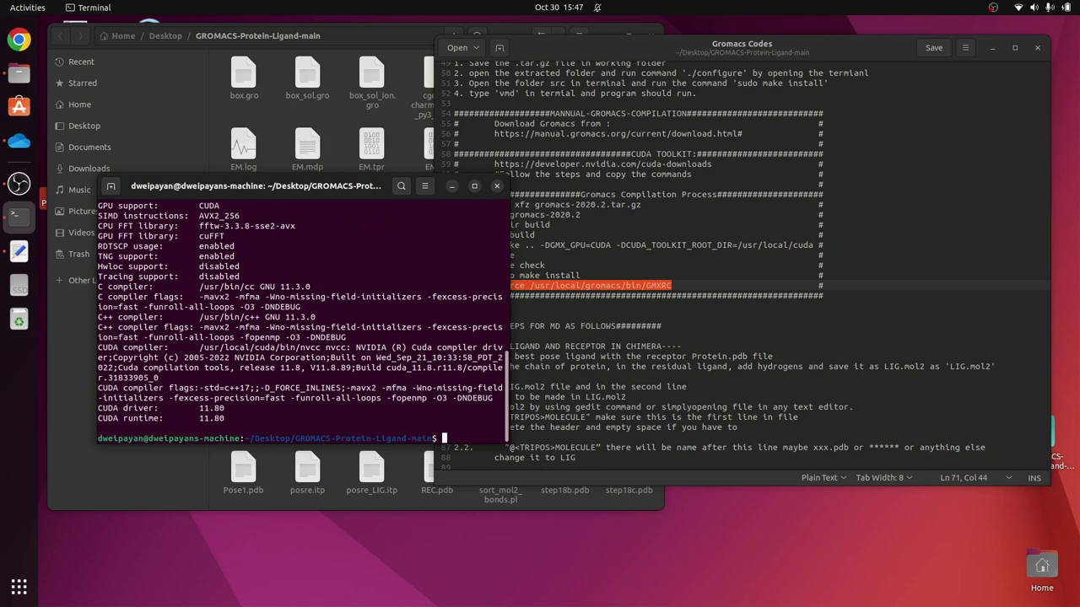
scroll(345, 284, up, 1)
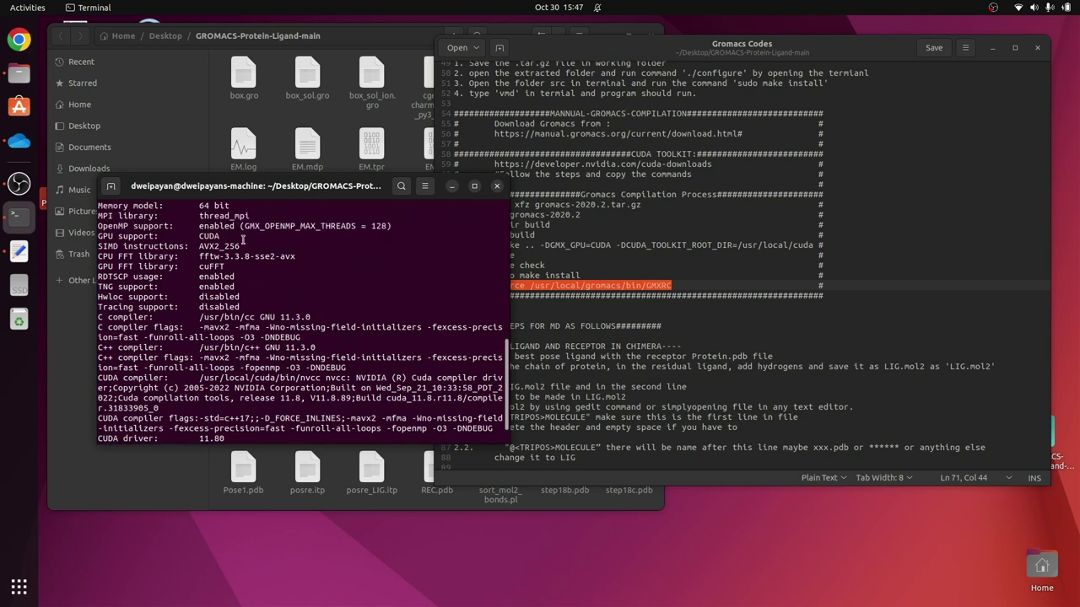
drag(99, 237, 223, 237)
scroll(243, 287, up, 3)
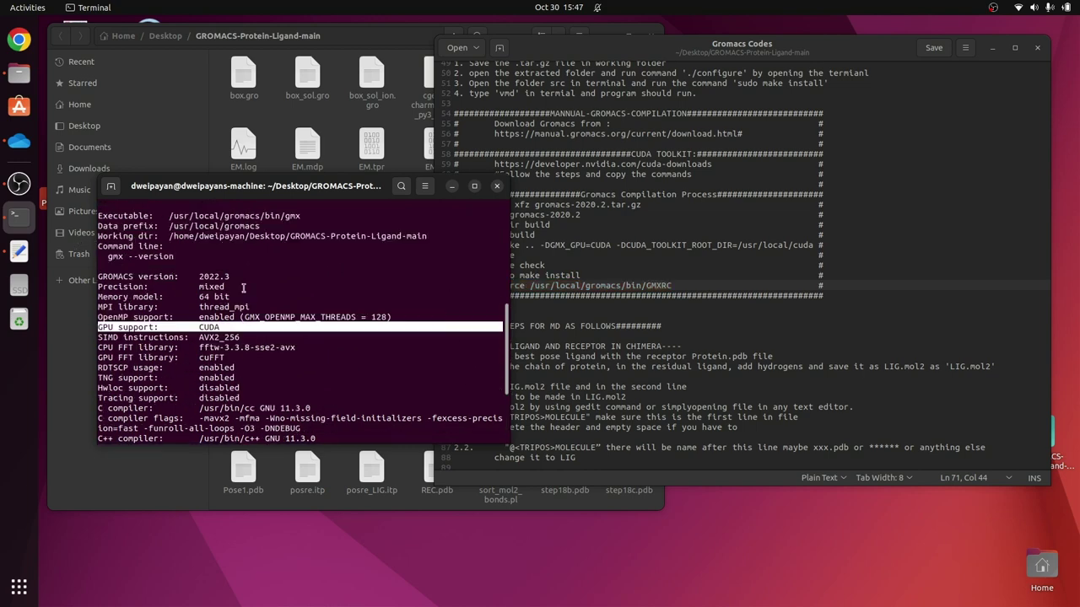
scroll(239, 277, down, 4)
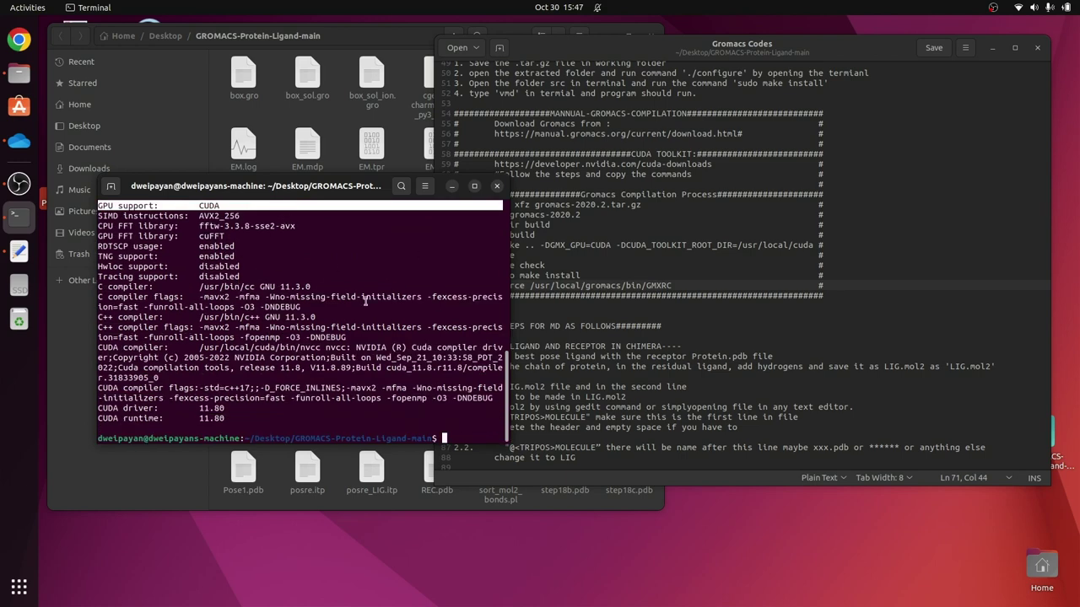
Move the terminal window slightly up and empty its output with the "clear" command.
drag(329, 189, 329, 154)
click(442, 403)
text(clear)
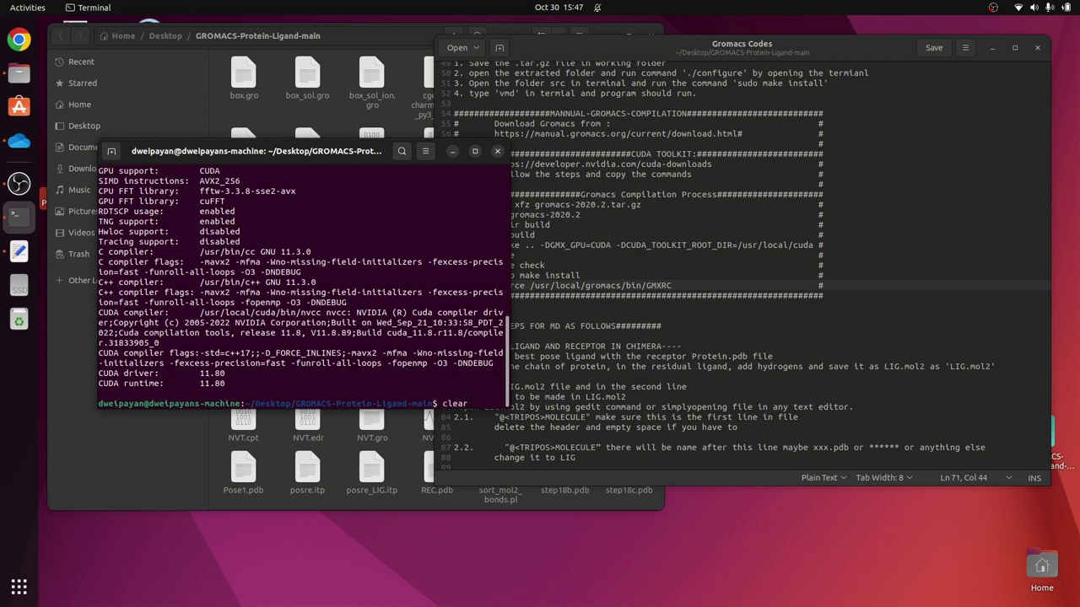
key(Return)
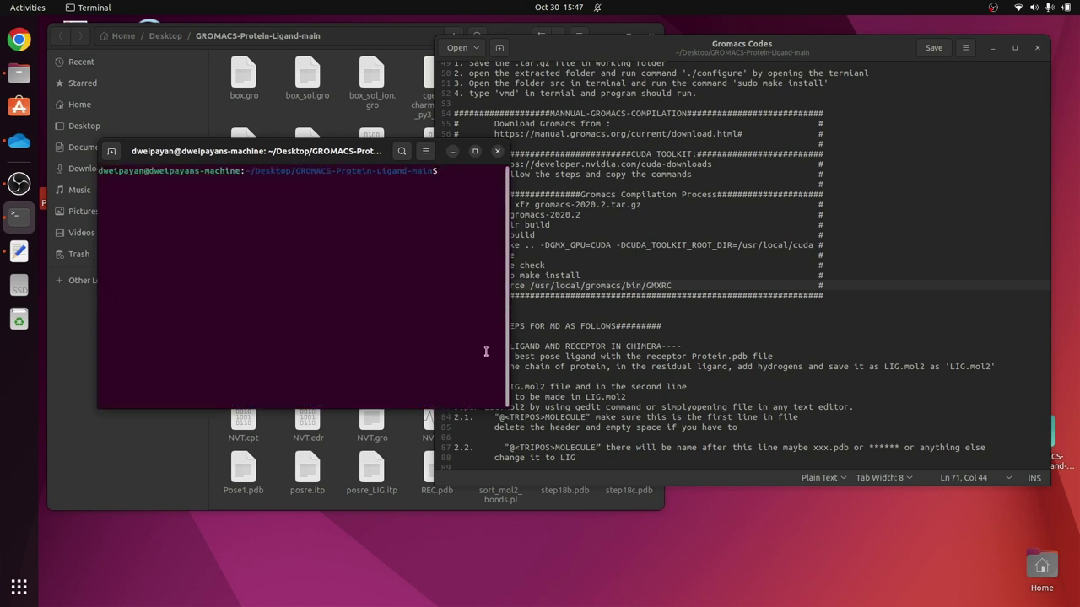
Arrange the terminal and the Gromacs Codes notes side by side, and make the notes window taller.
drag(364, 151, 306, 43)
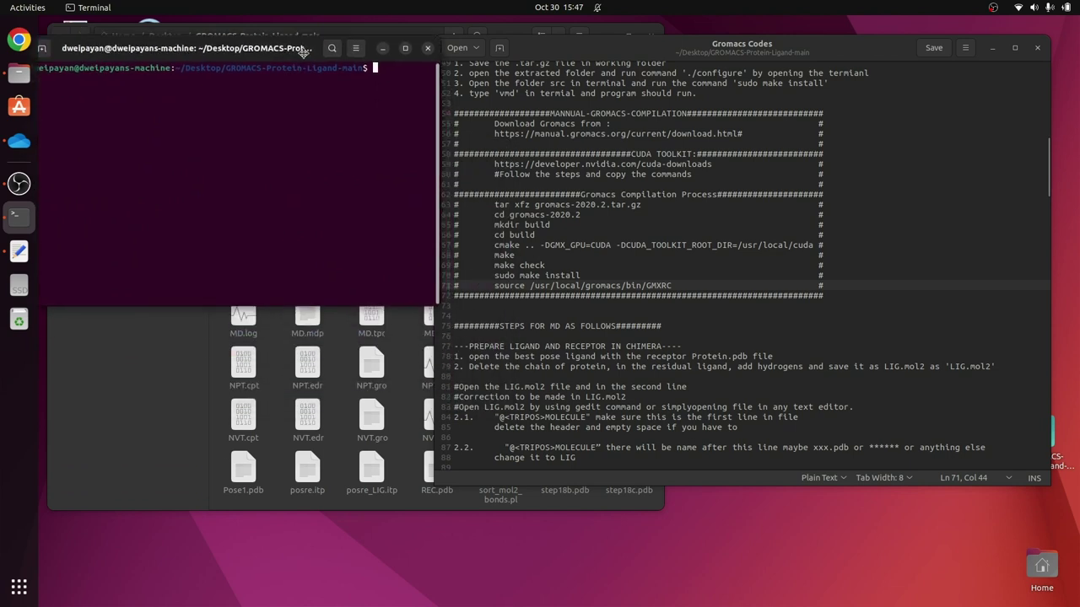
drag(740, 47, 750, 37)
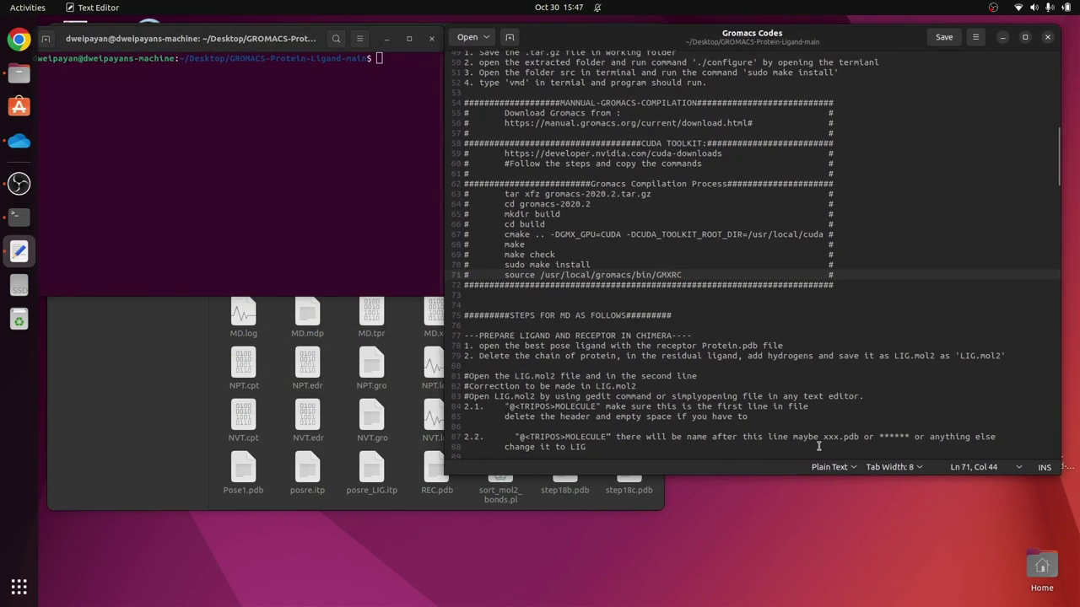
drag(801, 547, 801, 553)
Read the FINAL MD RUN/PRODUCTION section of the notes and look over the files in the GROMACS-Protein-Ligand-main folder.
scroll(781, 387, down, 15)
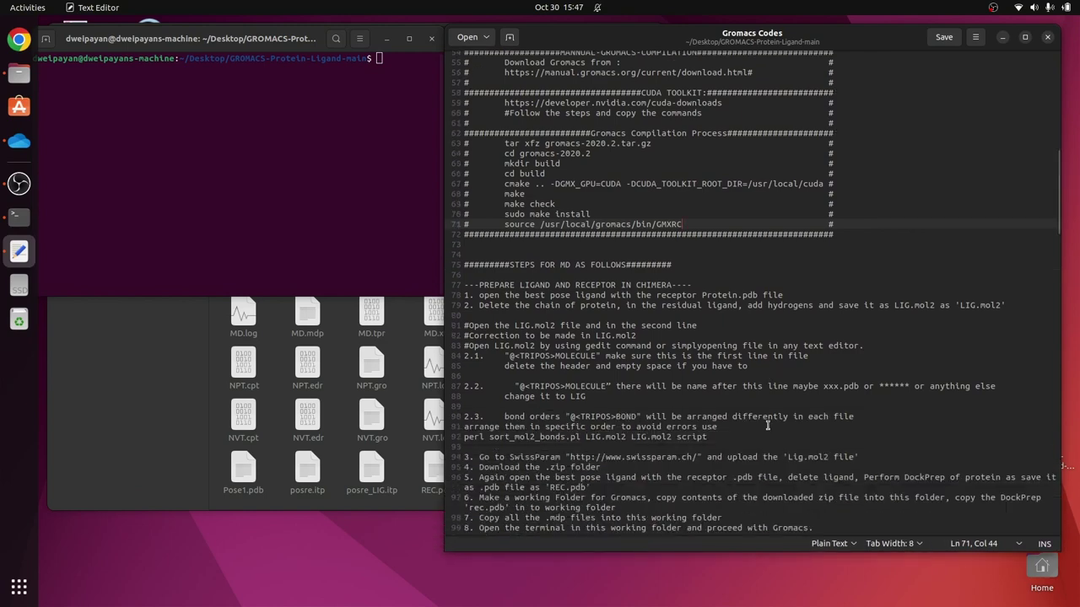
scroll(781, 387, down, 12)
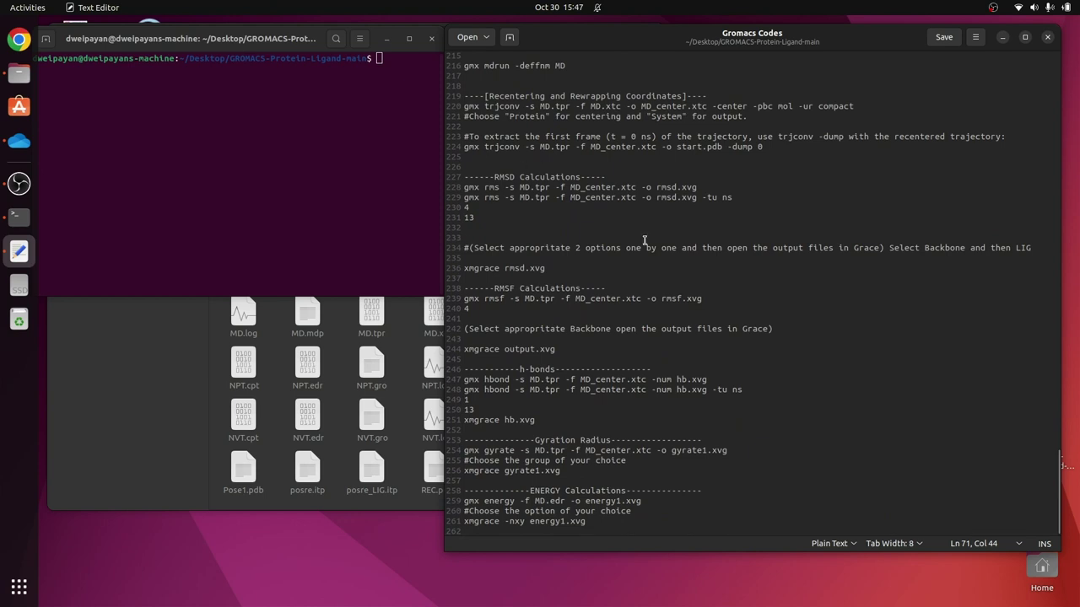
scroll(704, 189, up, 3)
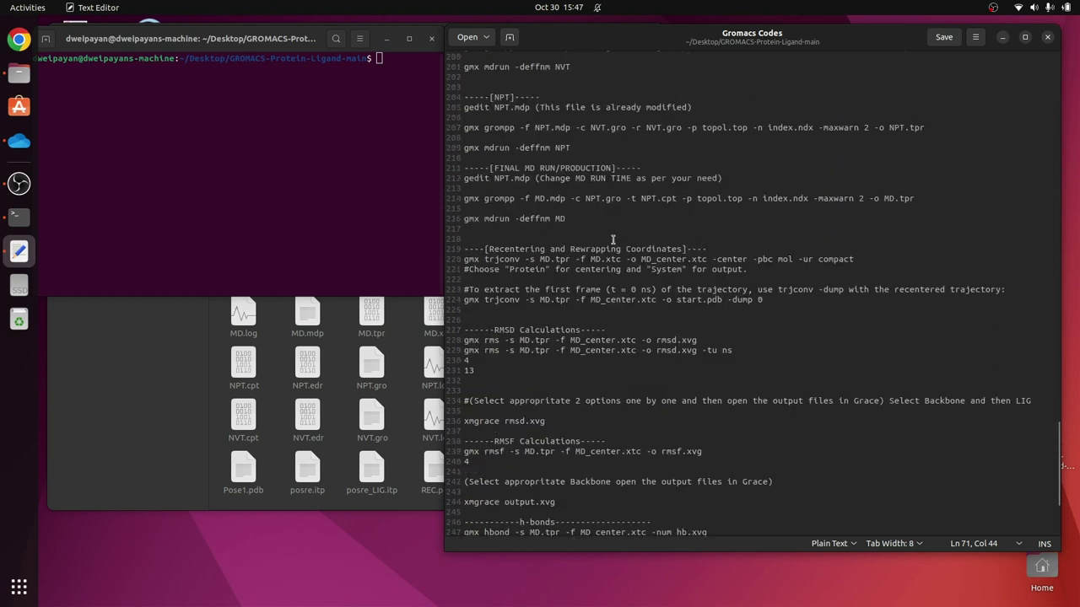
drag(583, 219, 463, 169)
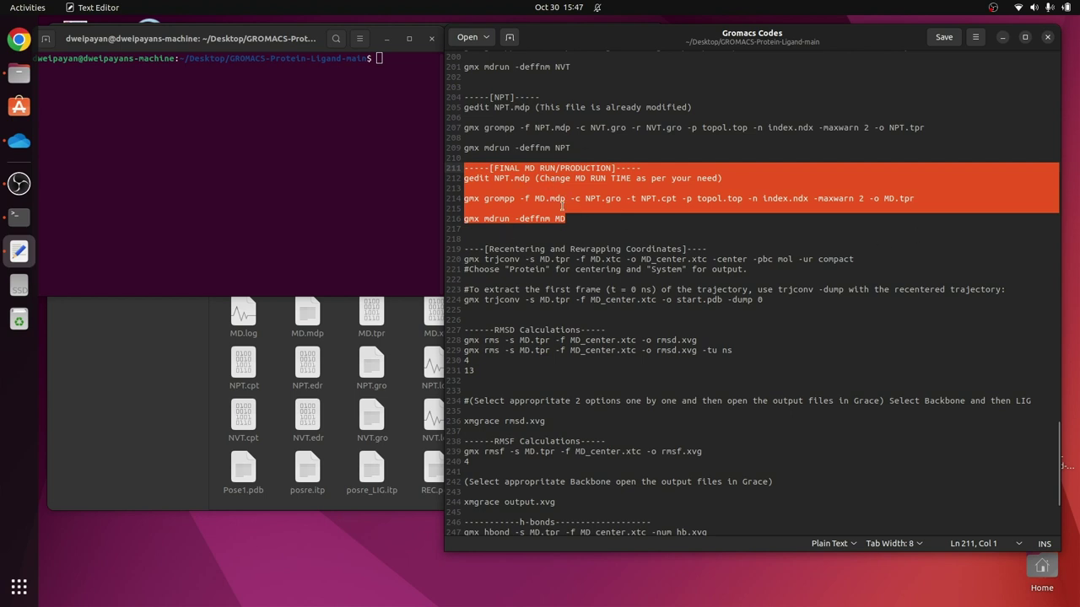
click(601, 227)
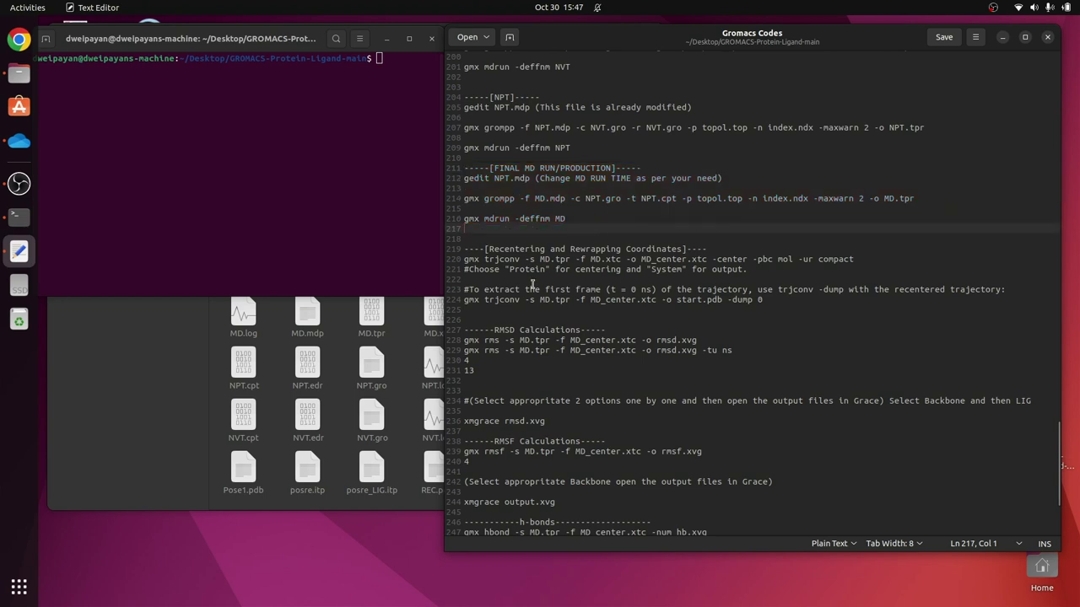
click(109, 443)
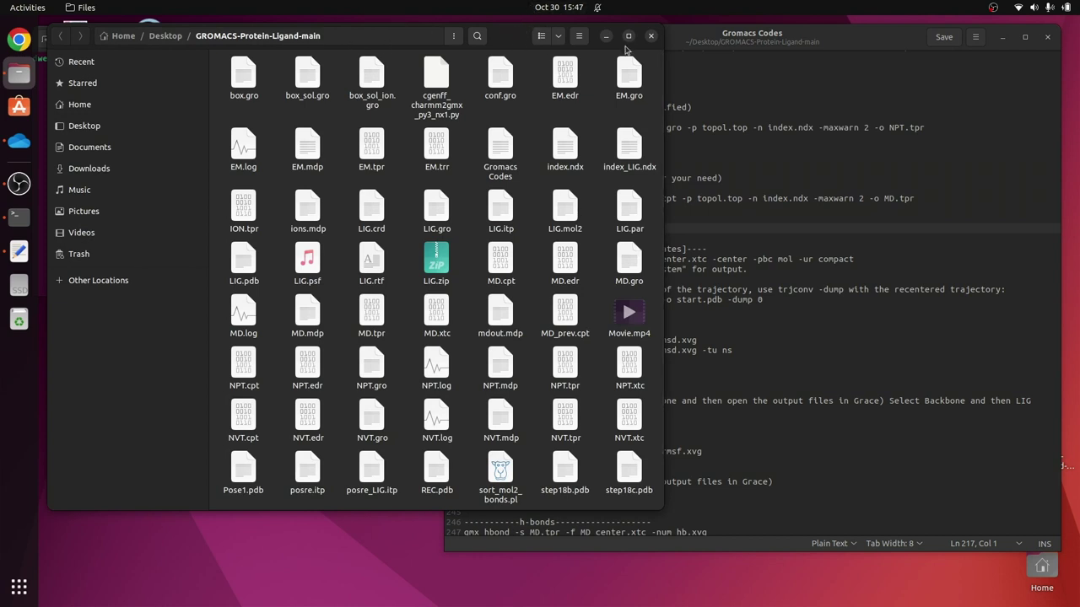
click(807, 43)
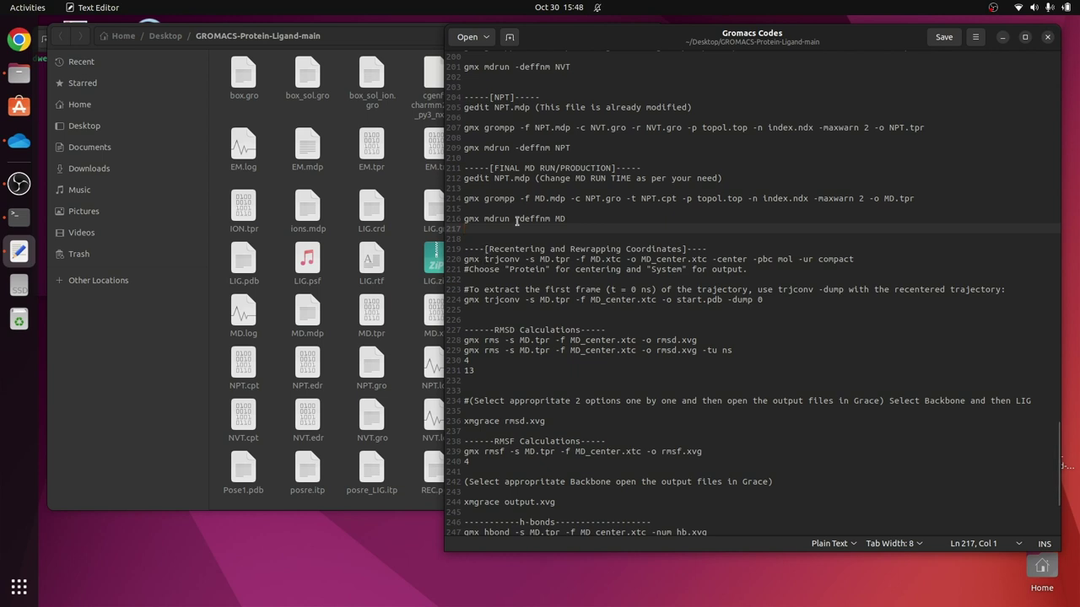
click(495, 167)
drag(494, 167, 612, 167)
drag(581, 219, 463, 178)
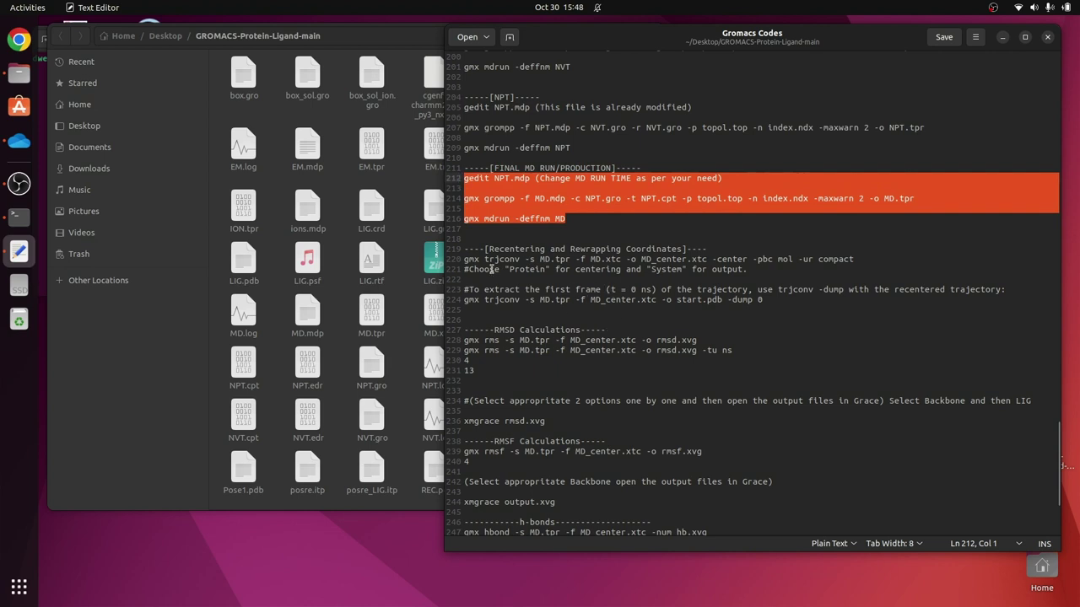
Copy the command "gmx trjconv -s MD.tpr -f MD.xtc -o MD_center.xtc -center -pbc mol -ur compact" from the notes and run it in the terminal.
drag(487, 249, 684, 251)
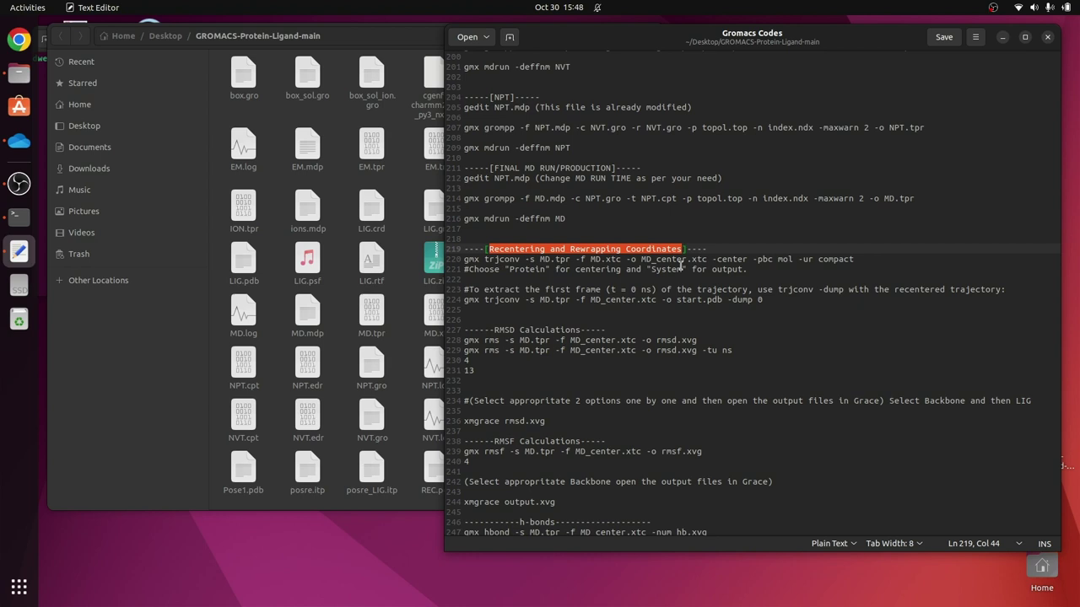
drag(463, 260, 844, 256)
right_click(844, 259)
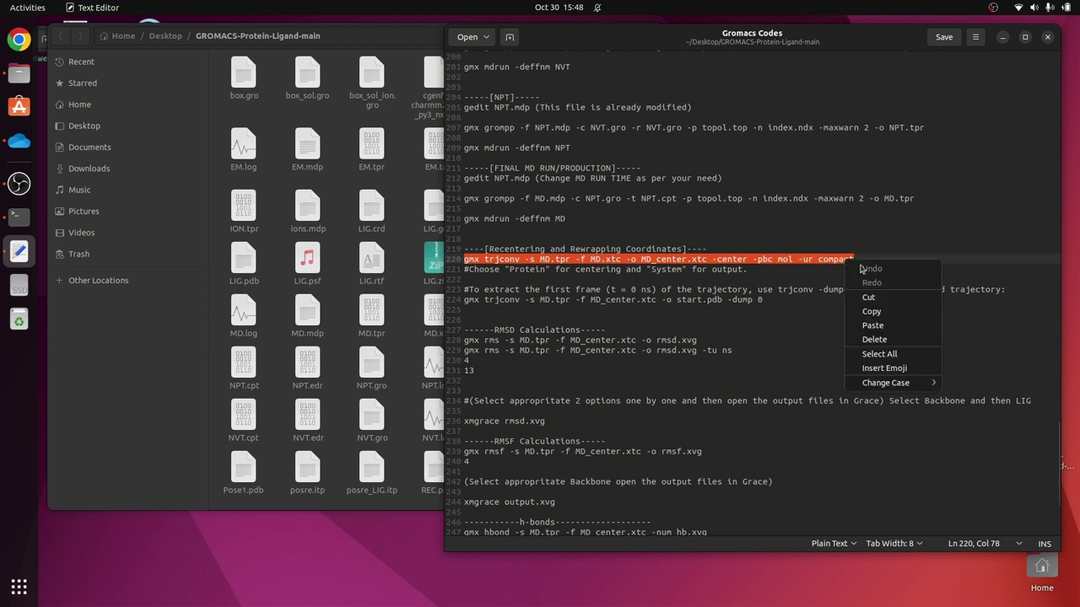
click(870, 310)
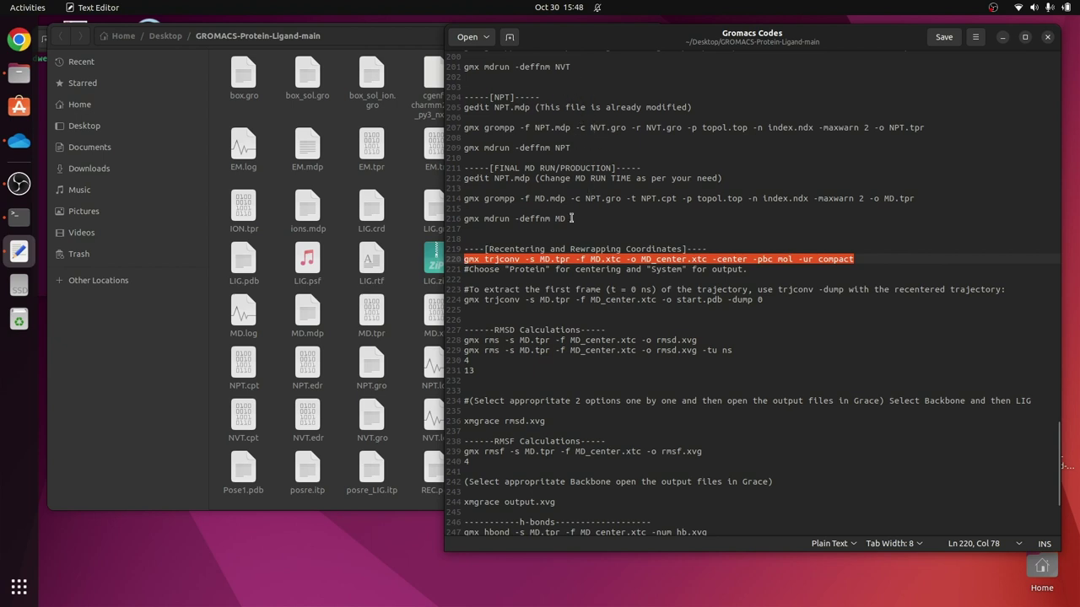
right_click(522, 259)
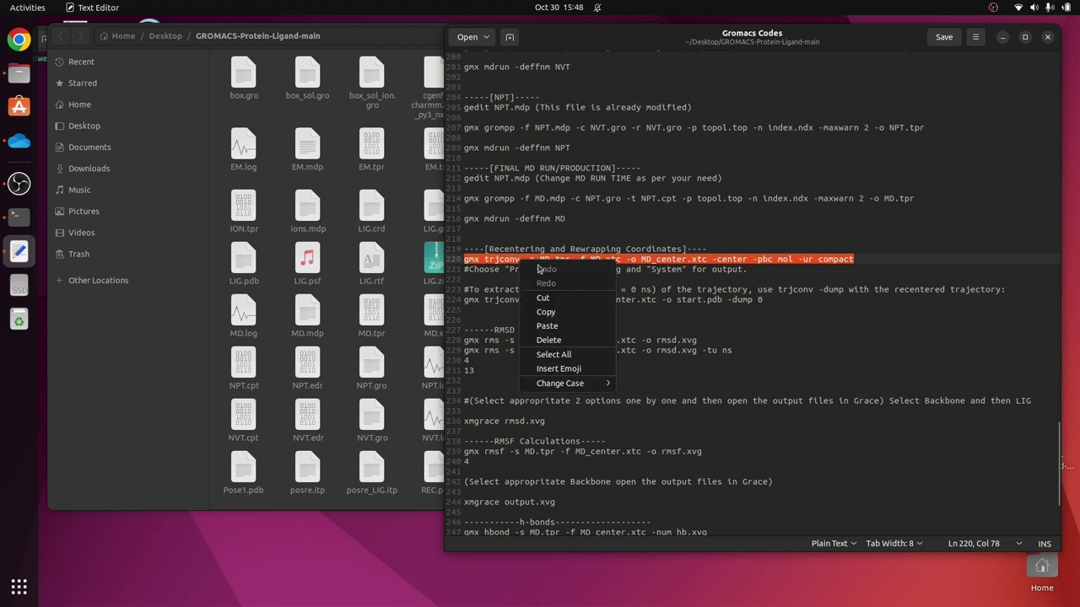
click(549, 310)
click(19, 216)
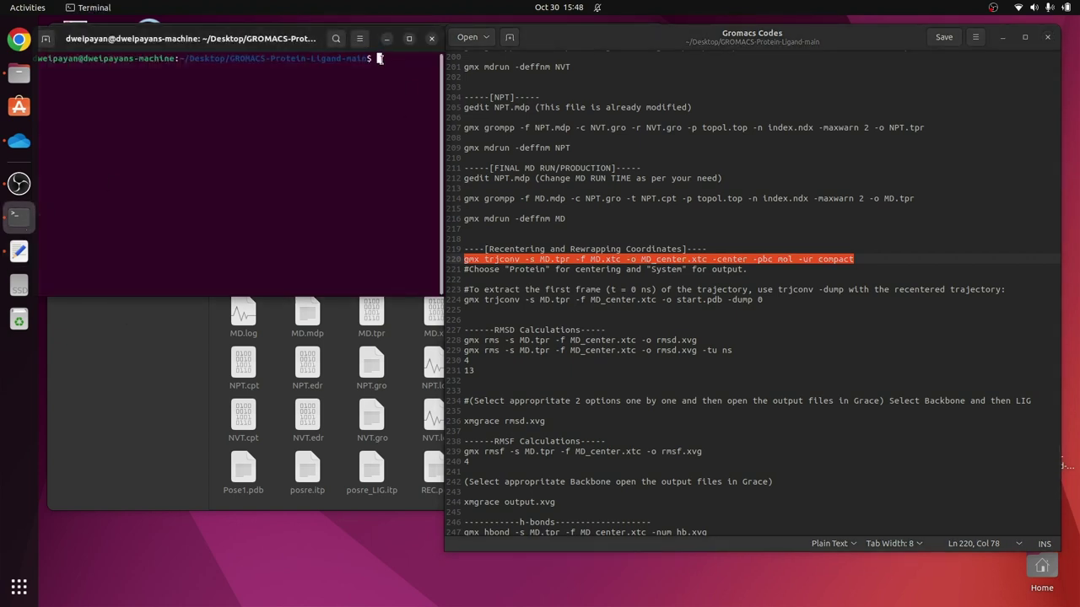
key(ctrl+shift+v)
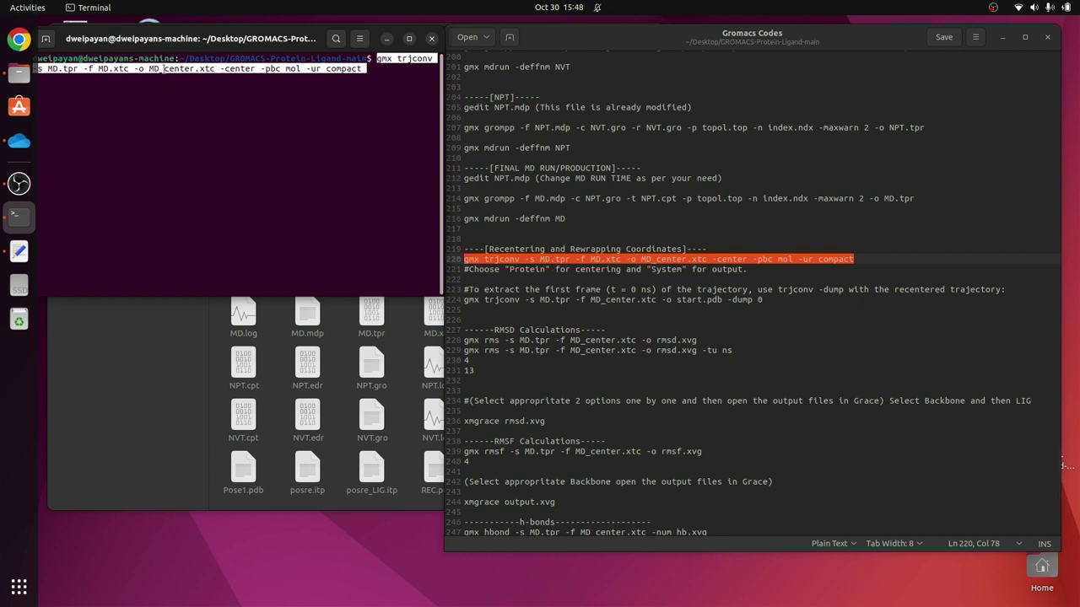
drag(150, 64, 215, 65)
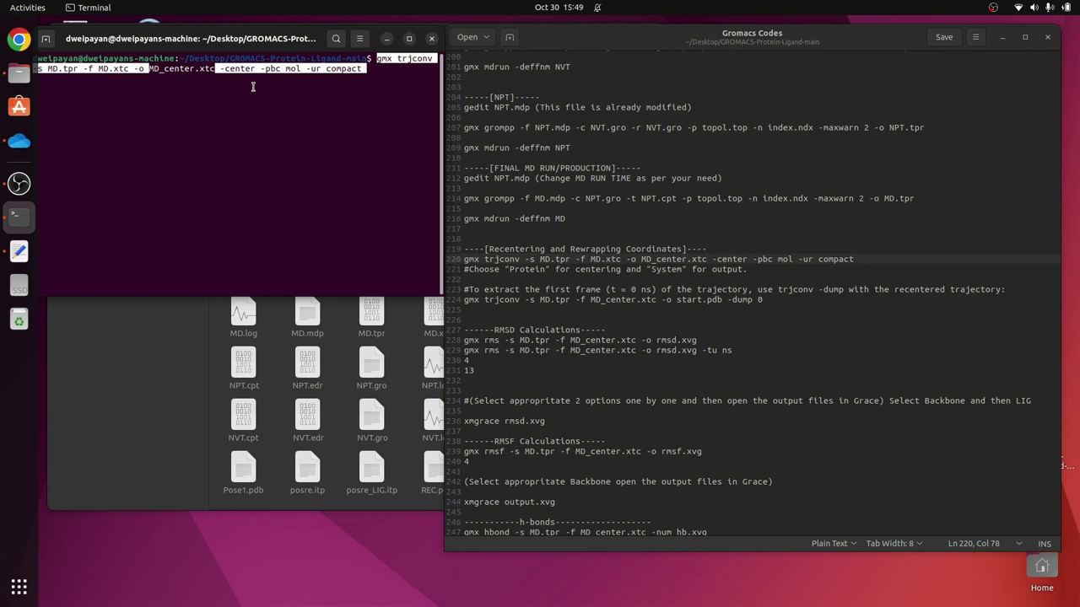
key(Return)
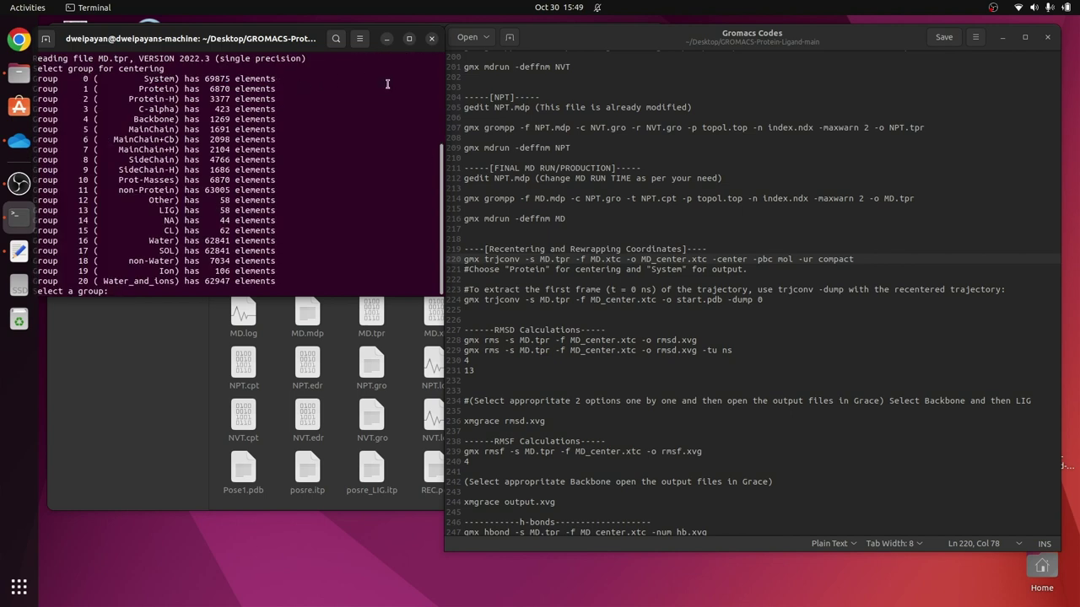
Enlarge the terminal window and its text, and choose group 1 (Protein) for centering, as the notes specify.
drag(509, 269, 549, 269)
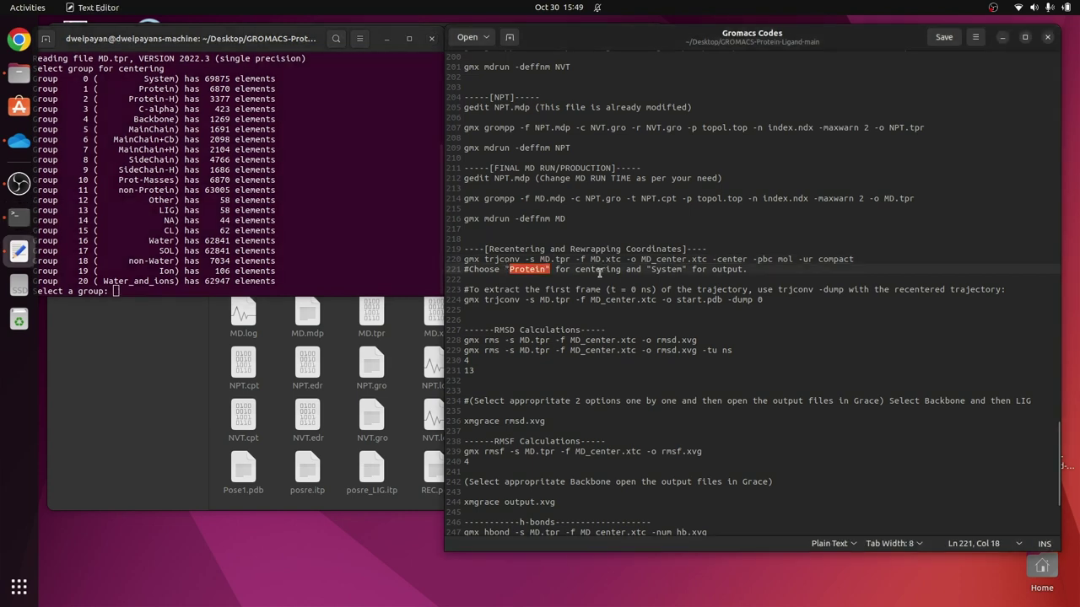
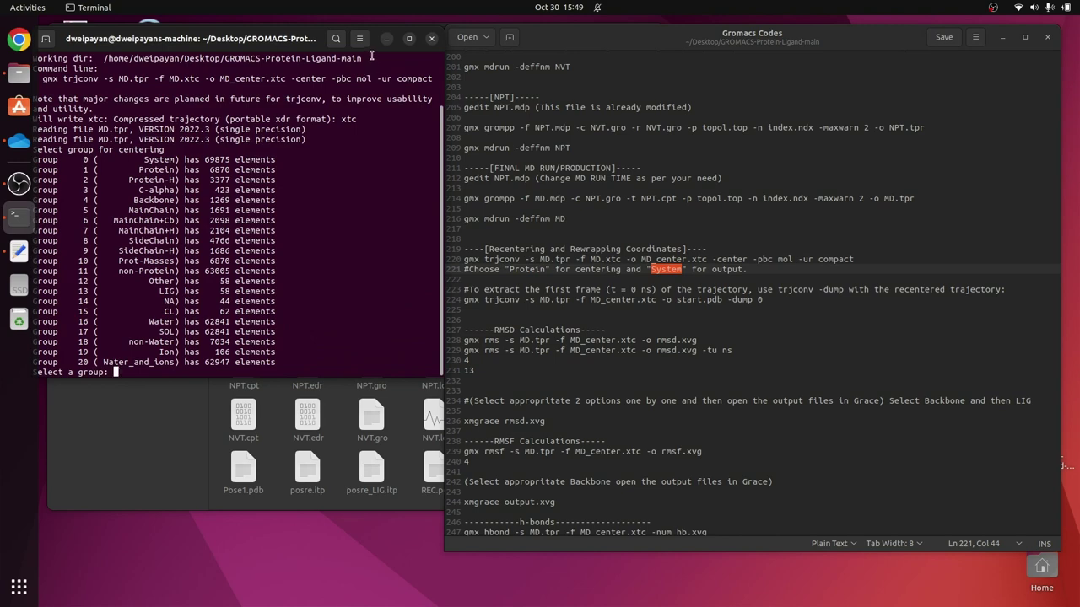
click(398, 74)
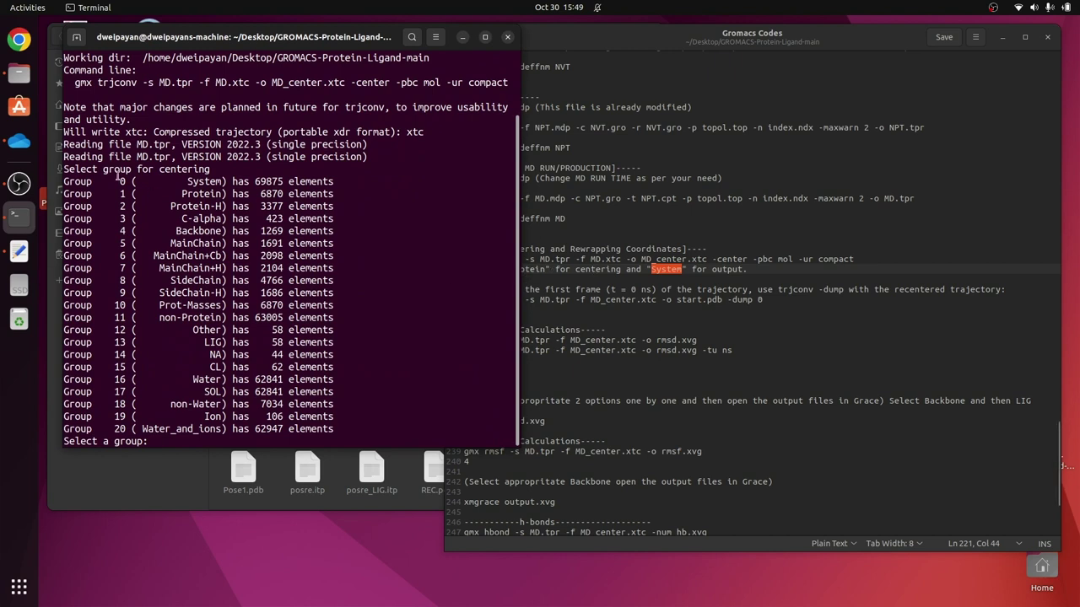
drag(65, 170, 211, 170)
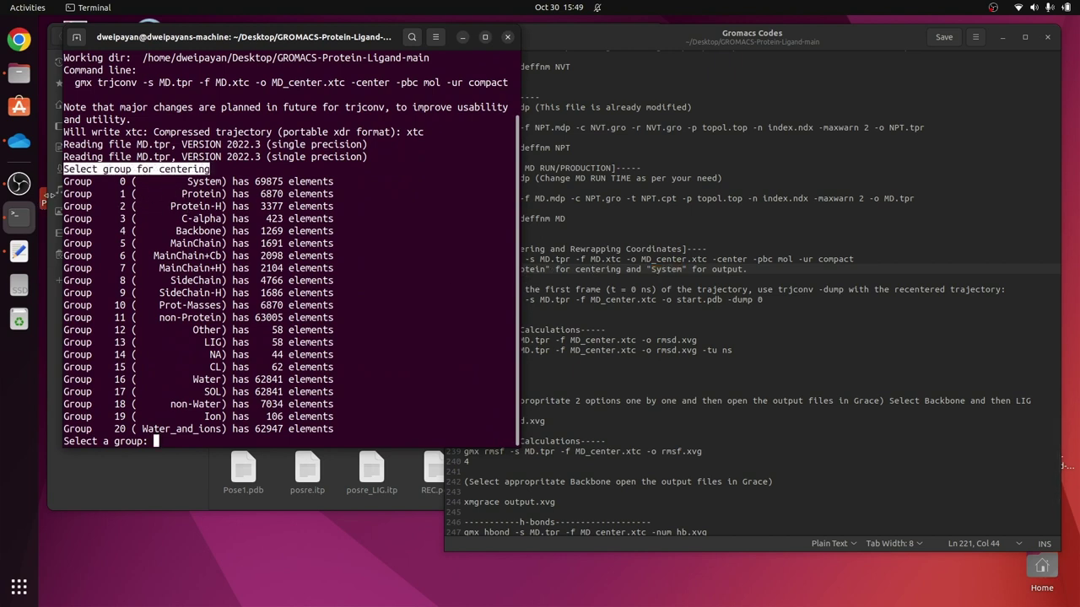
drag(64, 193, 334, 193)
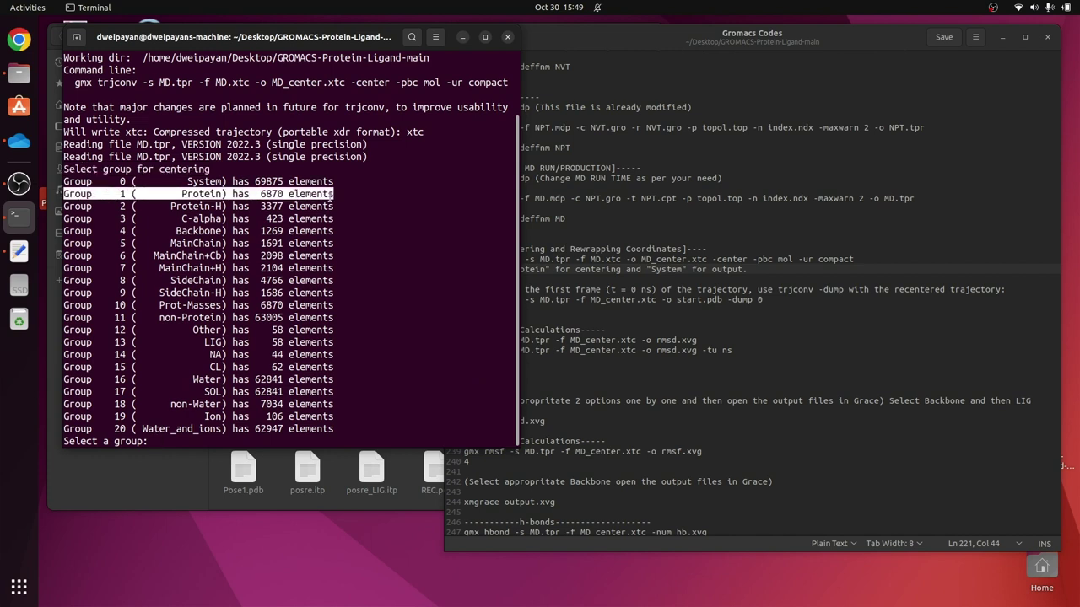
click(161, 440)
double_click(121, 193)
drag(181, 194, 227, 193)
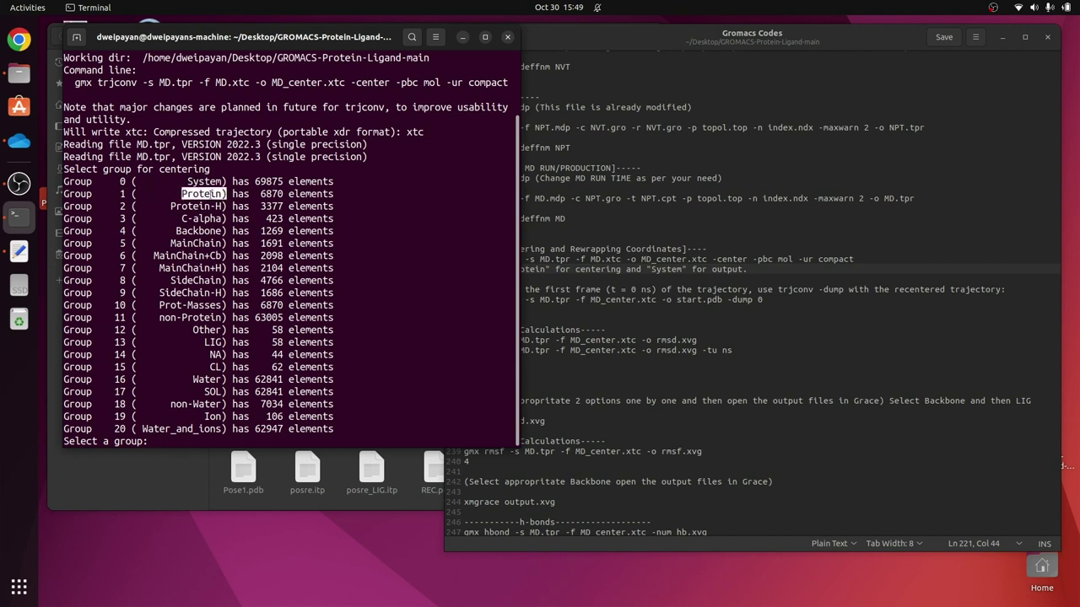
text(1)
key(Return)
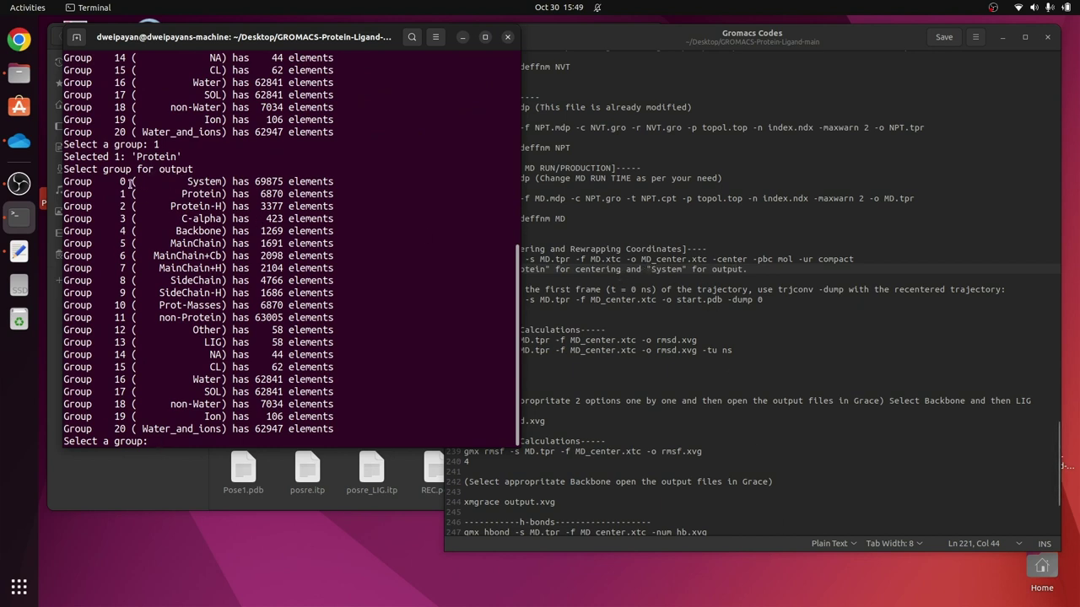
Choose group 0 (System) as the output group and check the closing lines of the trjconv run.
drag(102, 171, 161, 184)
click(163, 443)
text(0)
key(Return)
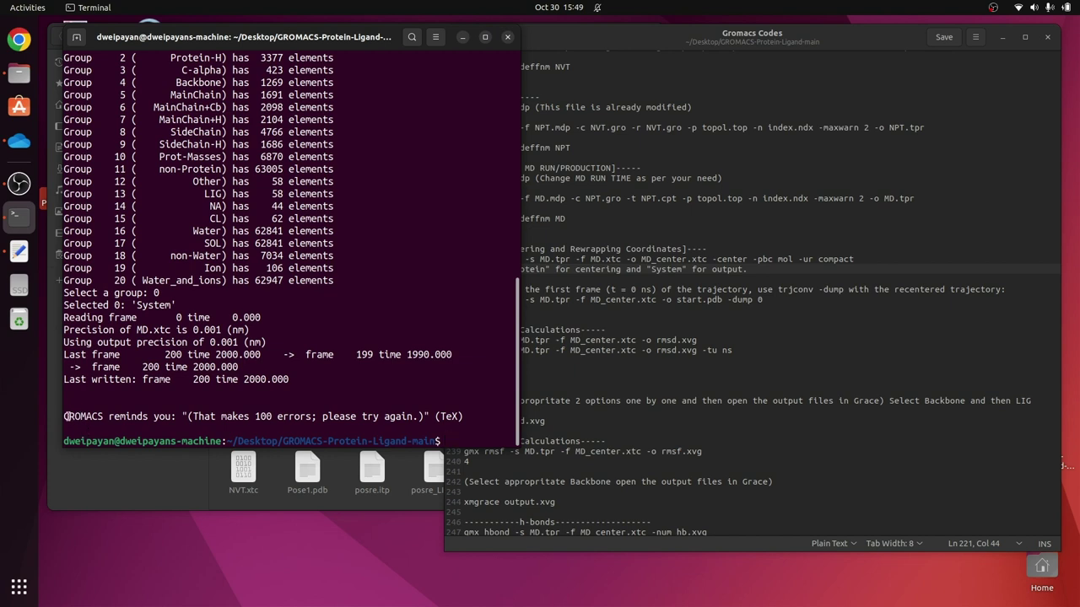
drag(68, 415, 461, 416)
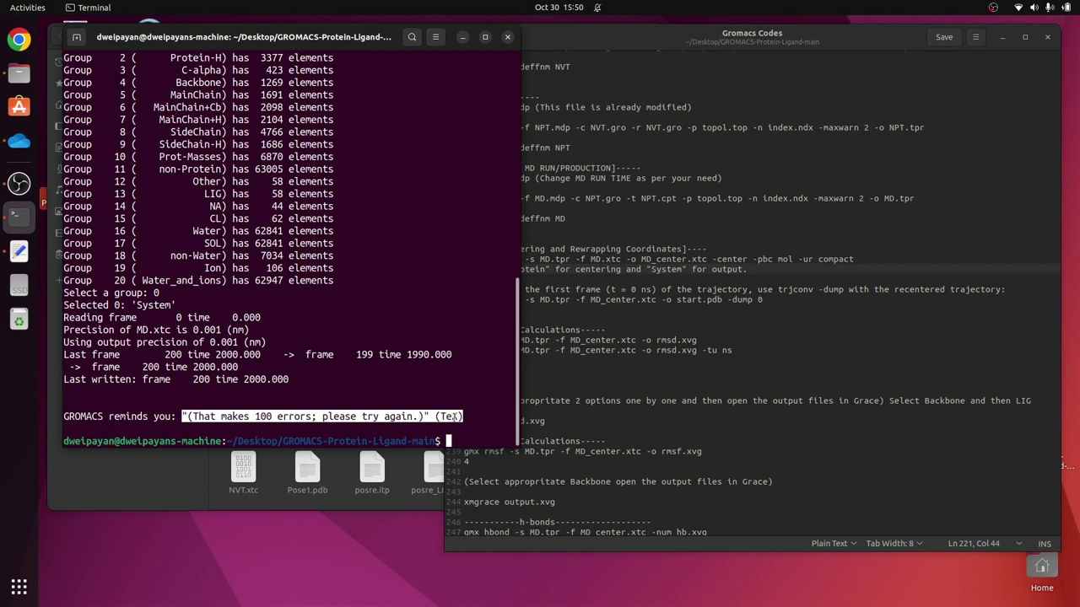
Match the output name MD_center.xtc in the notes' recentering command with the file in the GROMACS-Protein-Ligand-main folder.
click(620, 363)
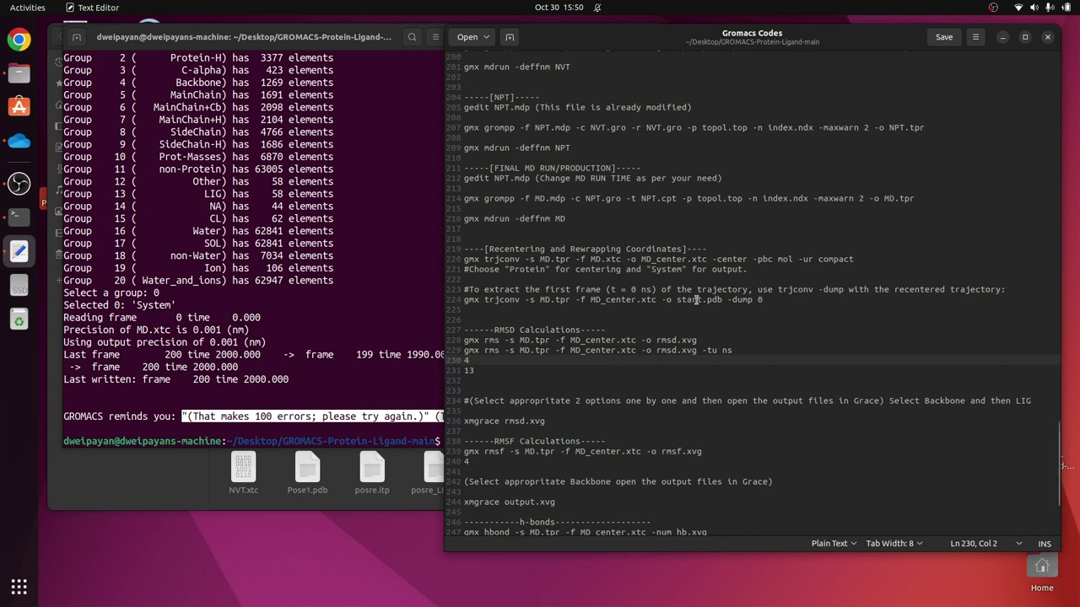
drag(641, 259, 707, 259)
right_click(699, 259)
click(723, 309)
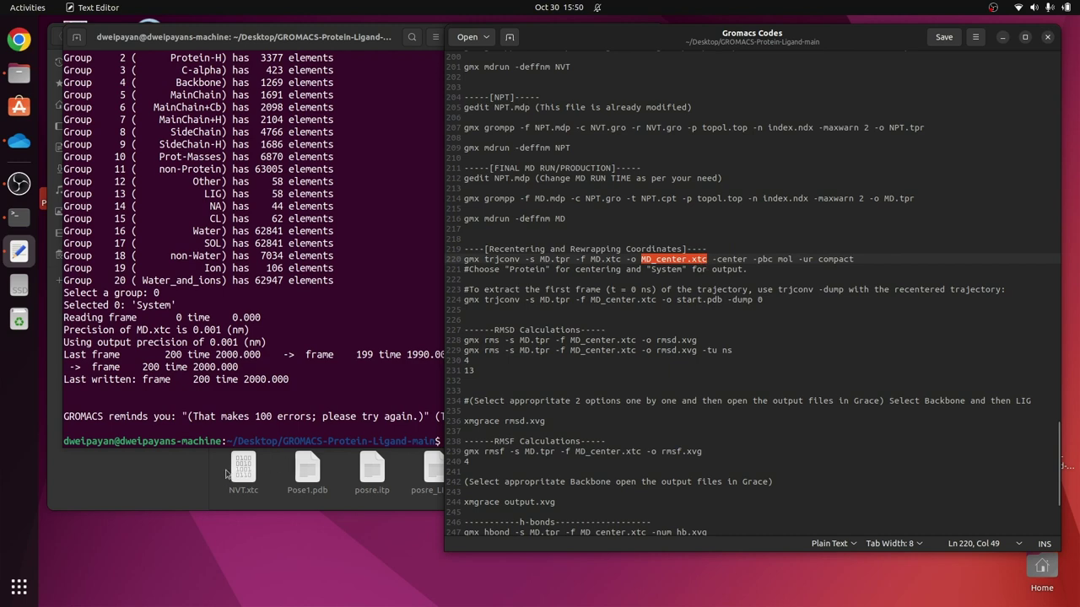
click(169, 475)
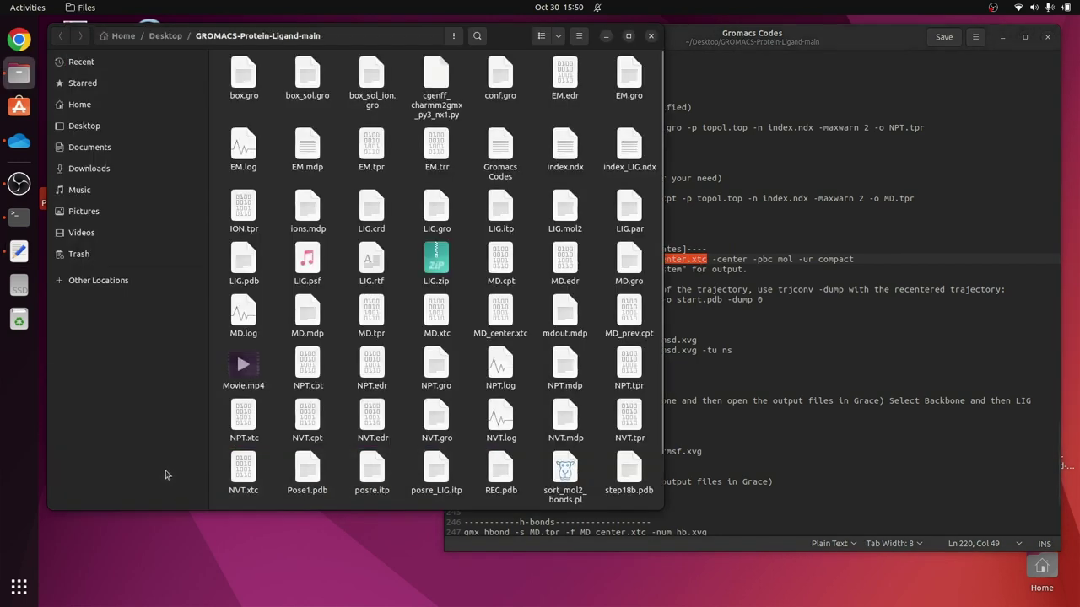
click(508, 326)
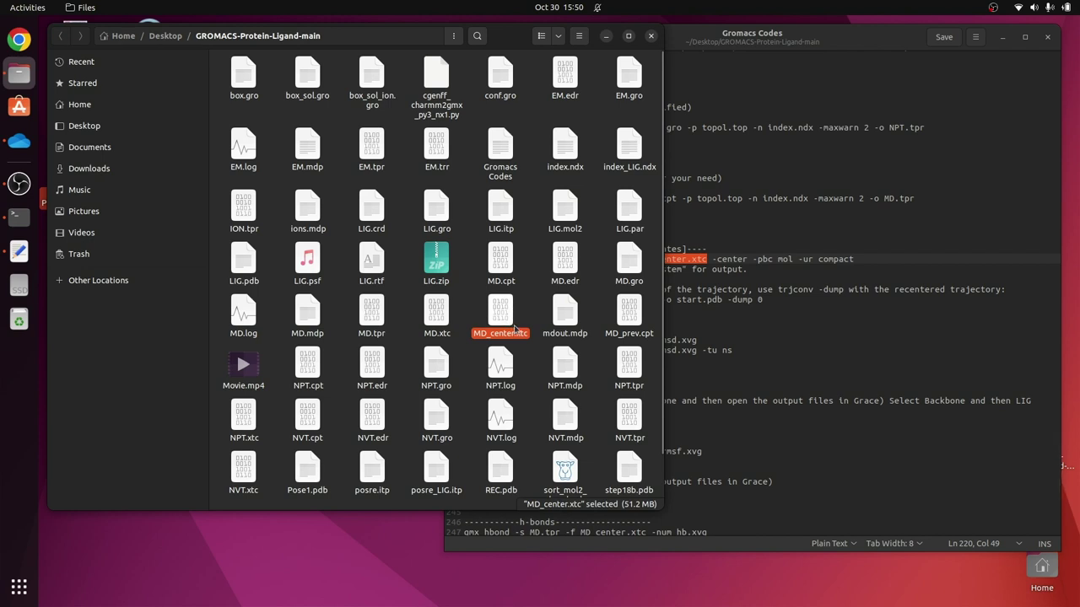
click(764, 309)
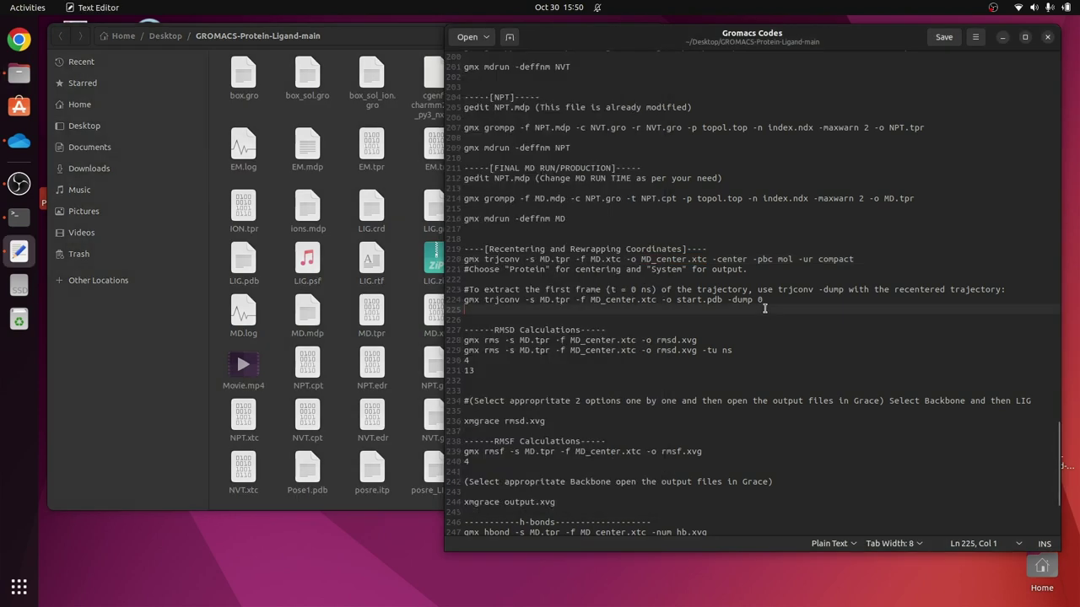
triple_click(666, 260)
double_click(666, 260)
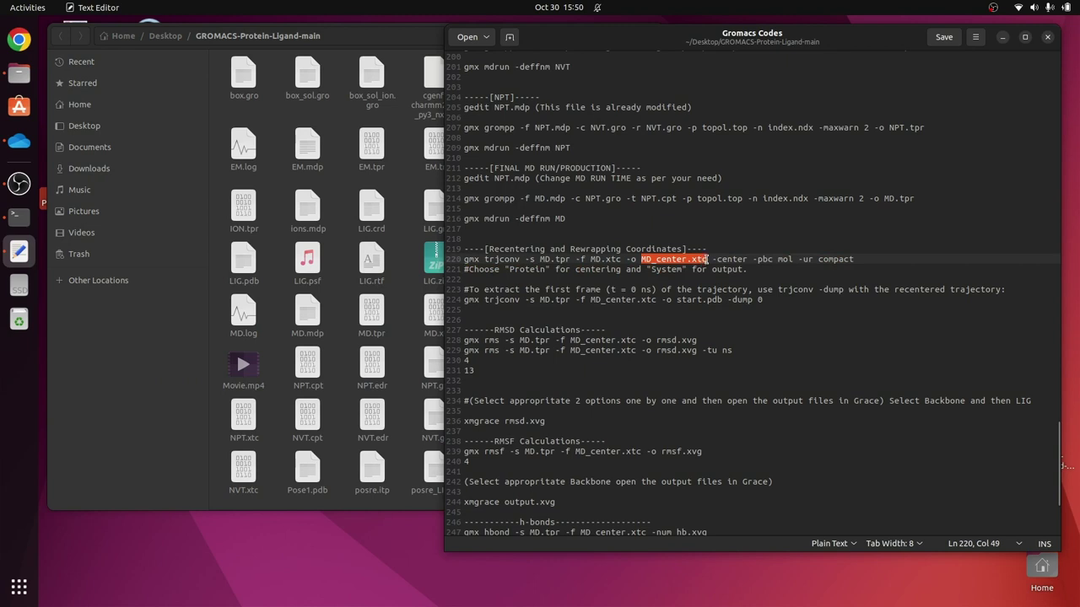
Locate MD_center.xtc in the GROMACS-Protein-Ligand-main folder and return to the notes.
click(368, 390)
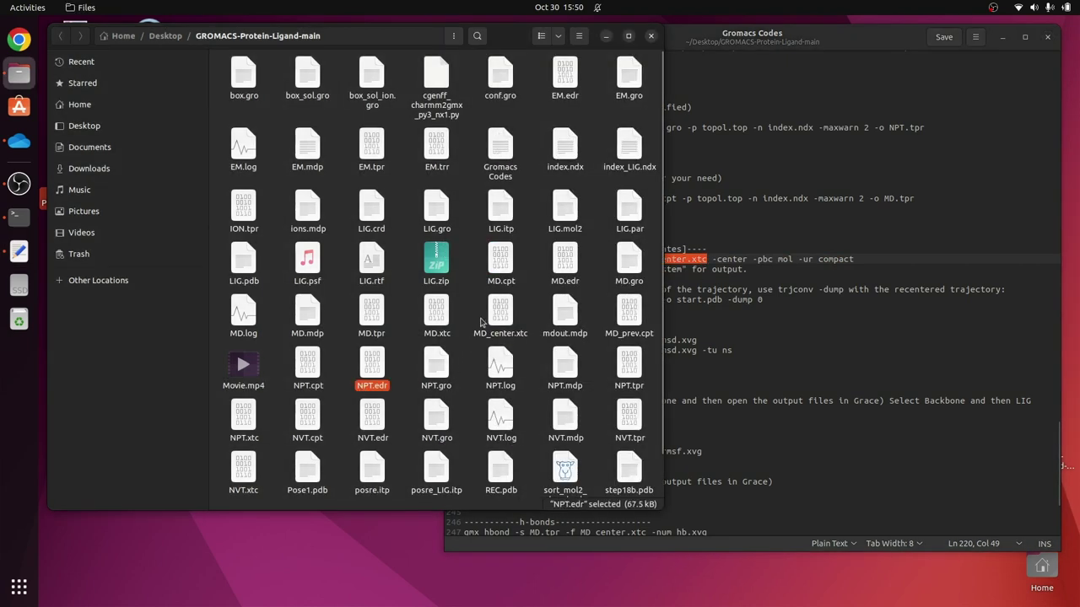
click(529, 328)
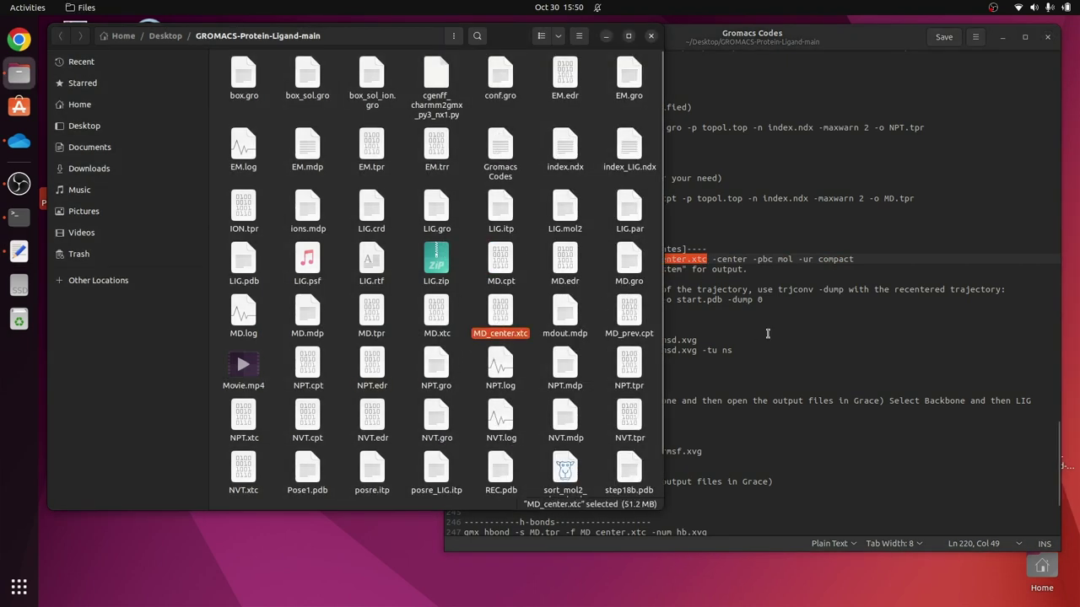
click(837, 382)
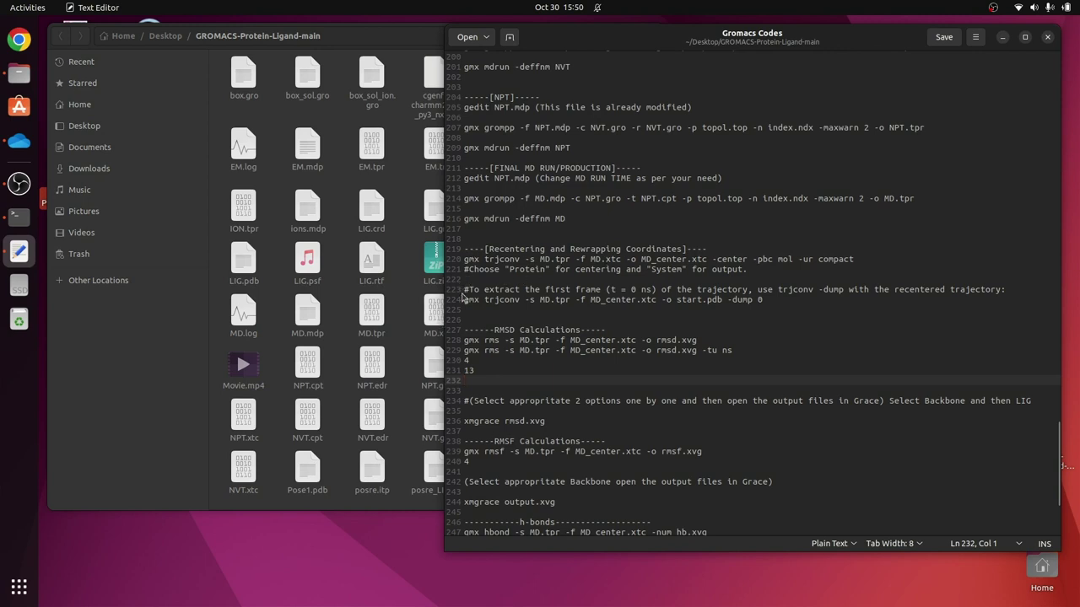
Review the notes' command for extracting the first trajectory frame to start.pdb and the RMSD Calculations heading below it.
drag(464, 290, 769, 299)
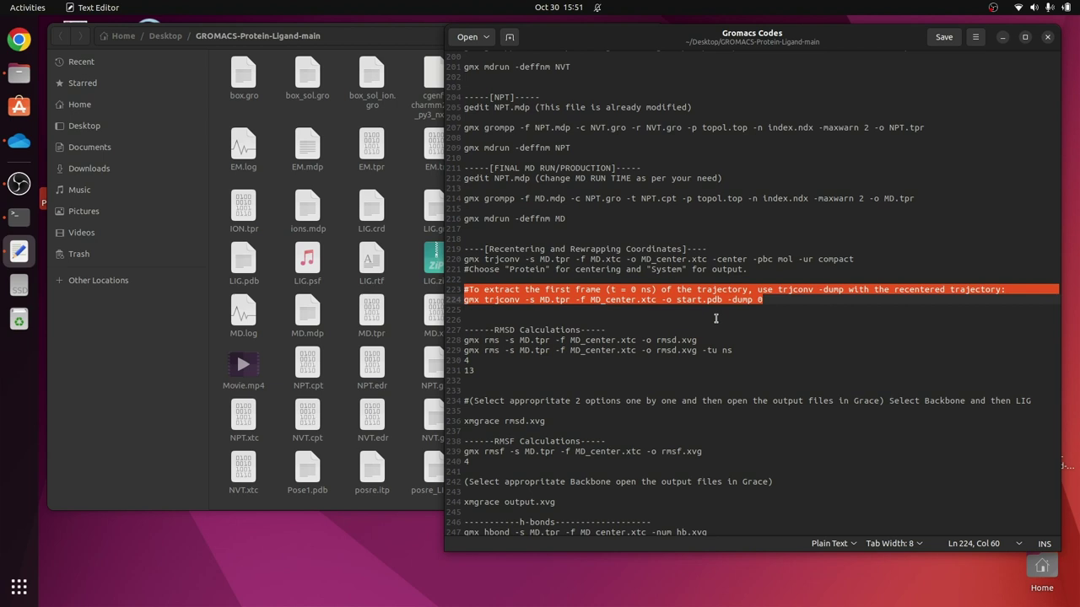
drag(767, 308, 464, 291)
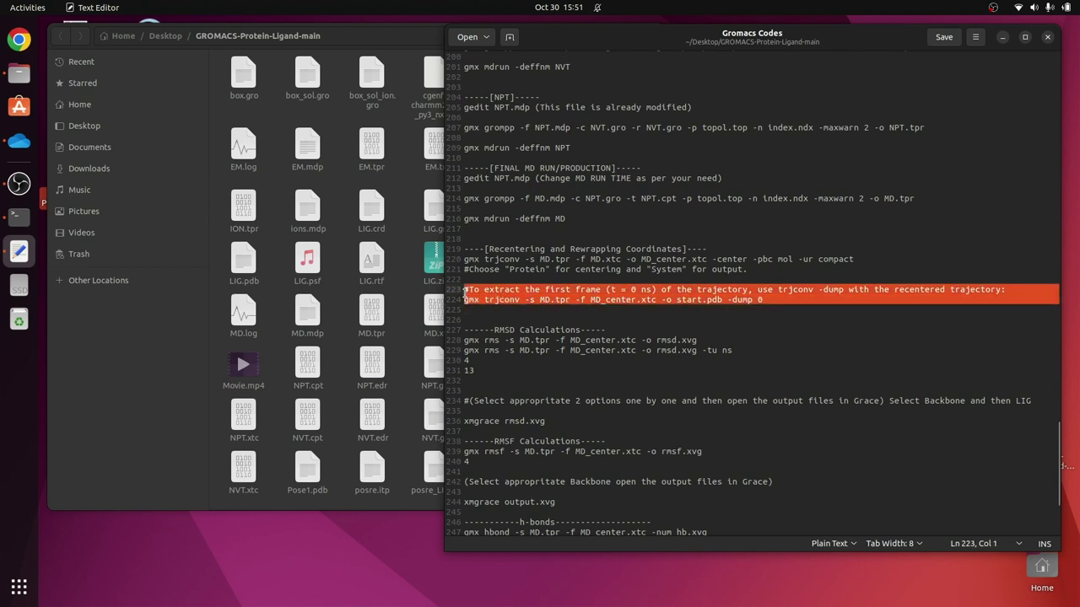
drag(499, 330, 577, 330)
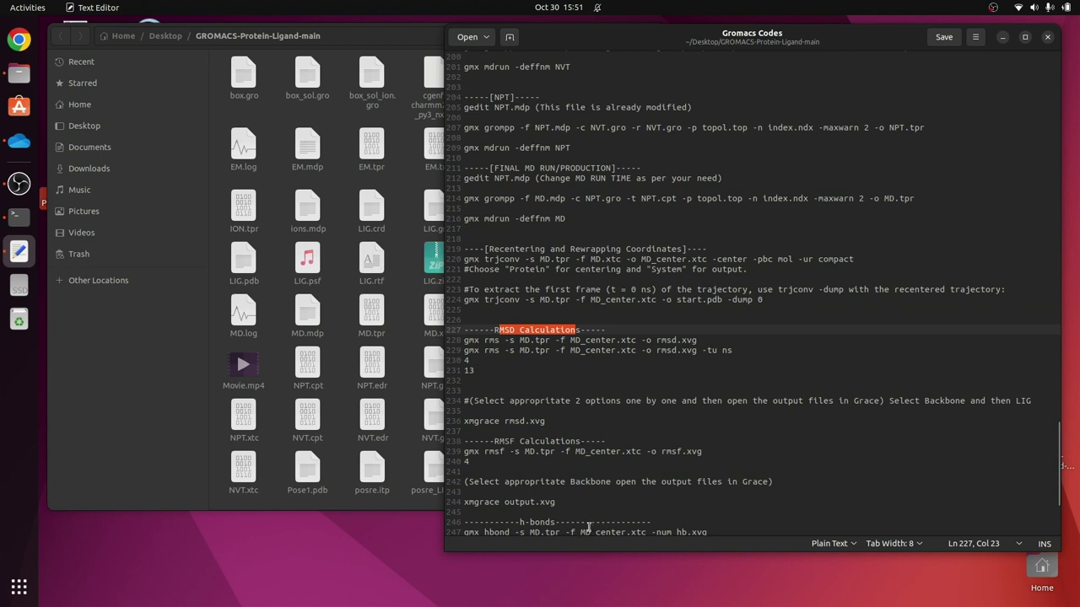
drag(464, 289, 755, 312)
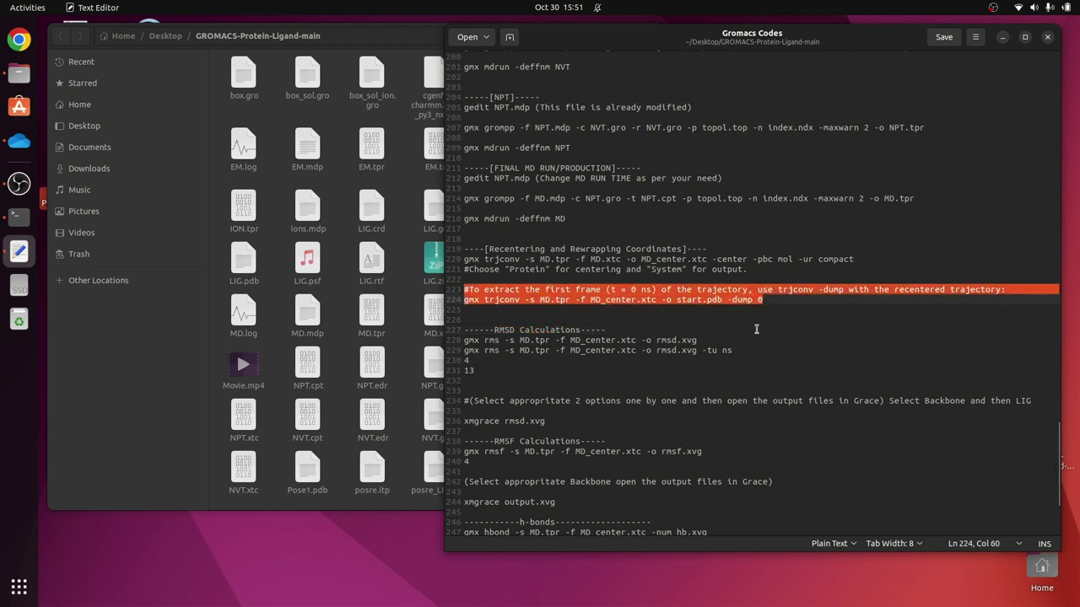
drag(490, 330, 584, 330)
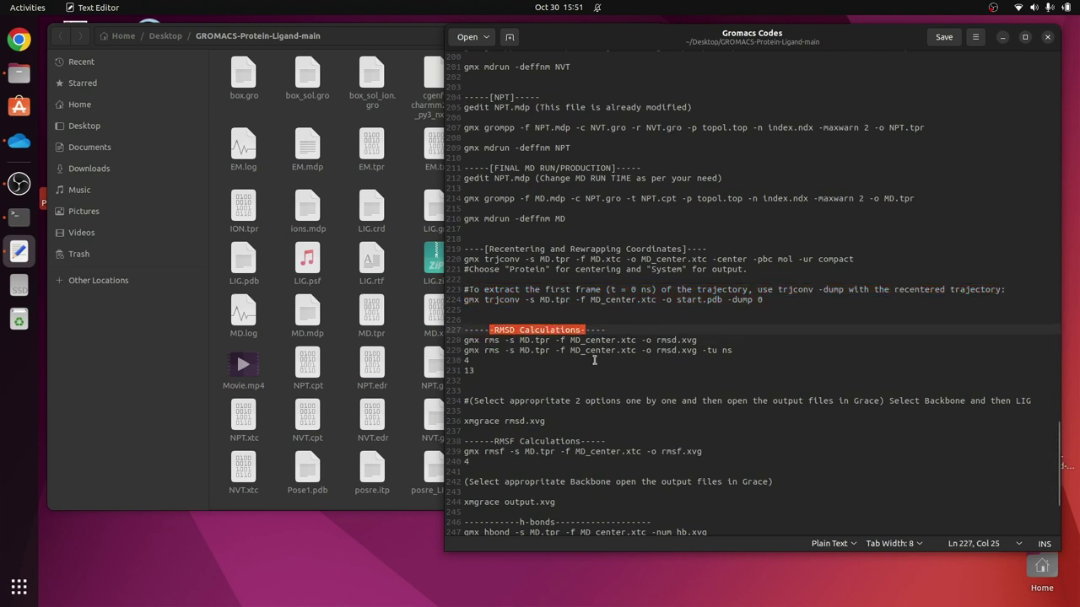
Bring the terminal forward and check that its prompt is in the GROMACS-Protein-Ligand-main folder.
click(139, 375)
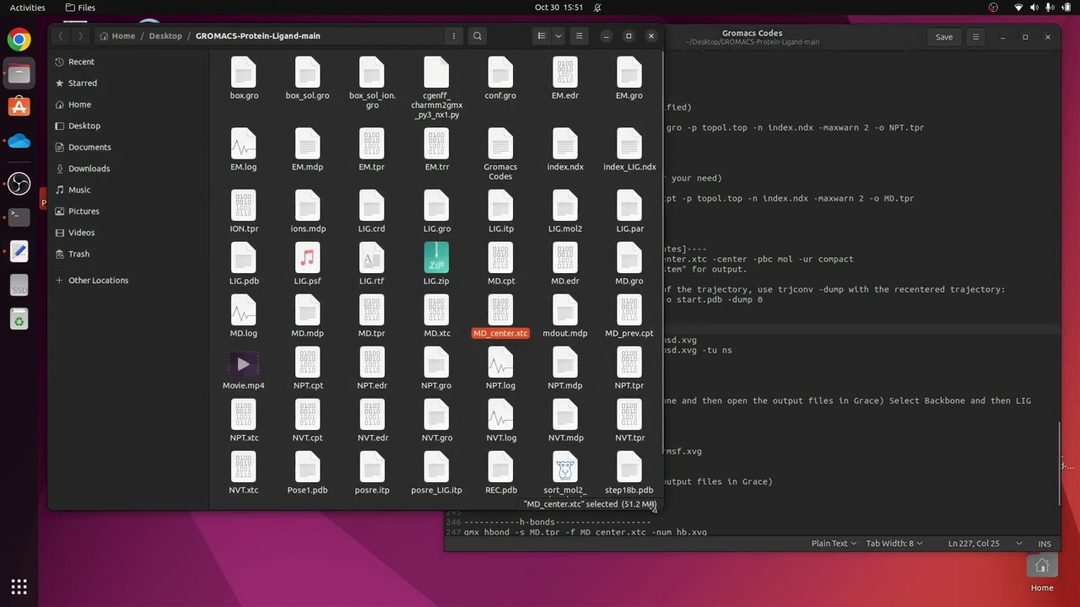
click(18, 216)
drag(334, 49, 413, 54)
drag(361, 446, 515, 447)
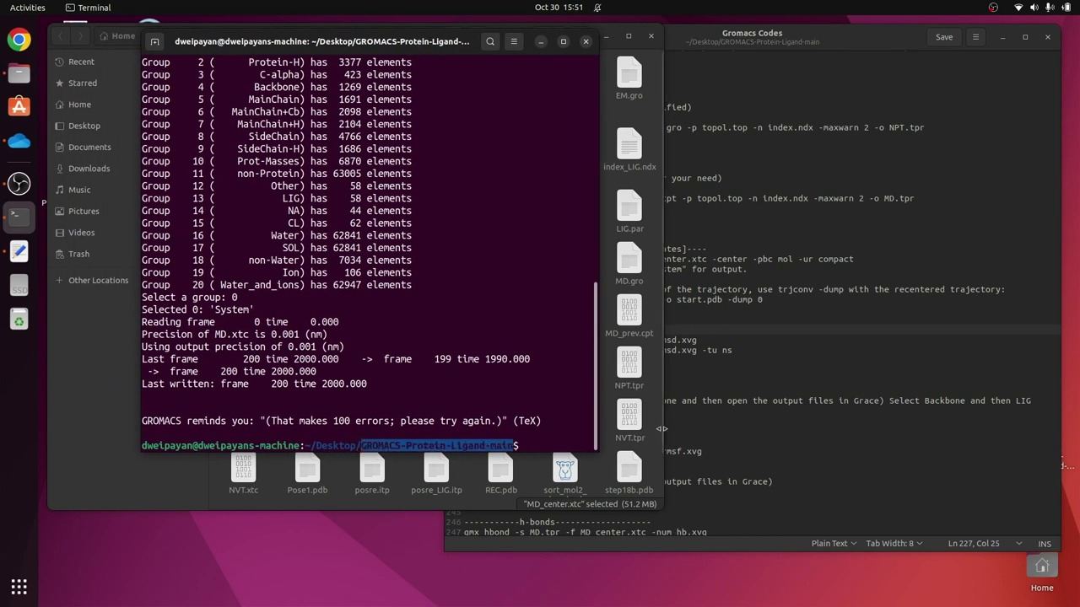
Copy the command "gmx rms -s MD.tpr -f MD_center.xtc -o rmsd.xvg" from the notes and run it in the terminal.
click(797, 461)
text(4)
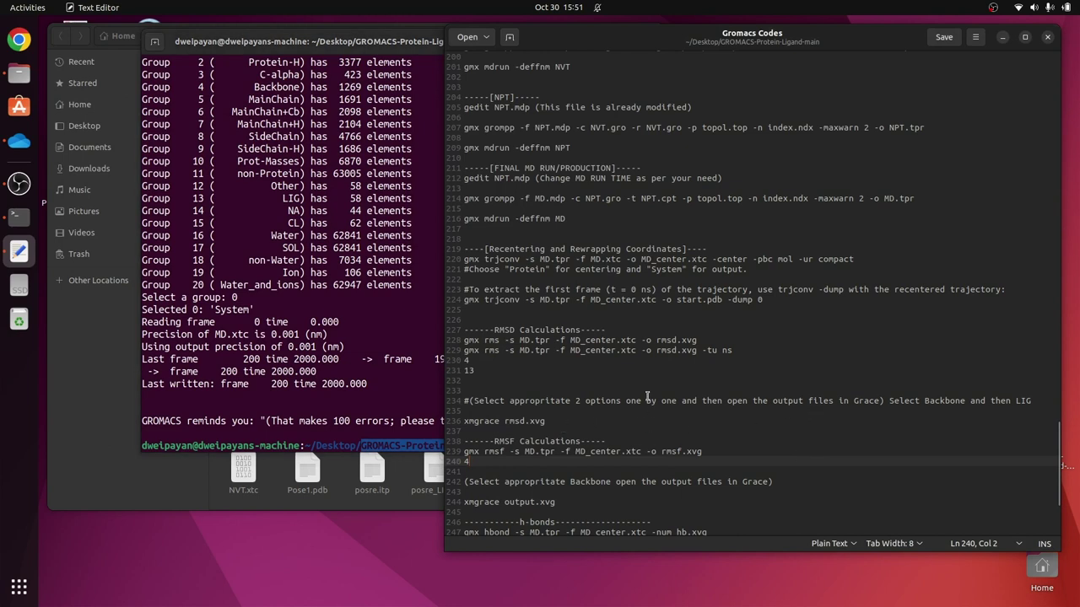
drag(465, 340, 696, 341)
right_click(696, 342)
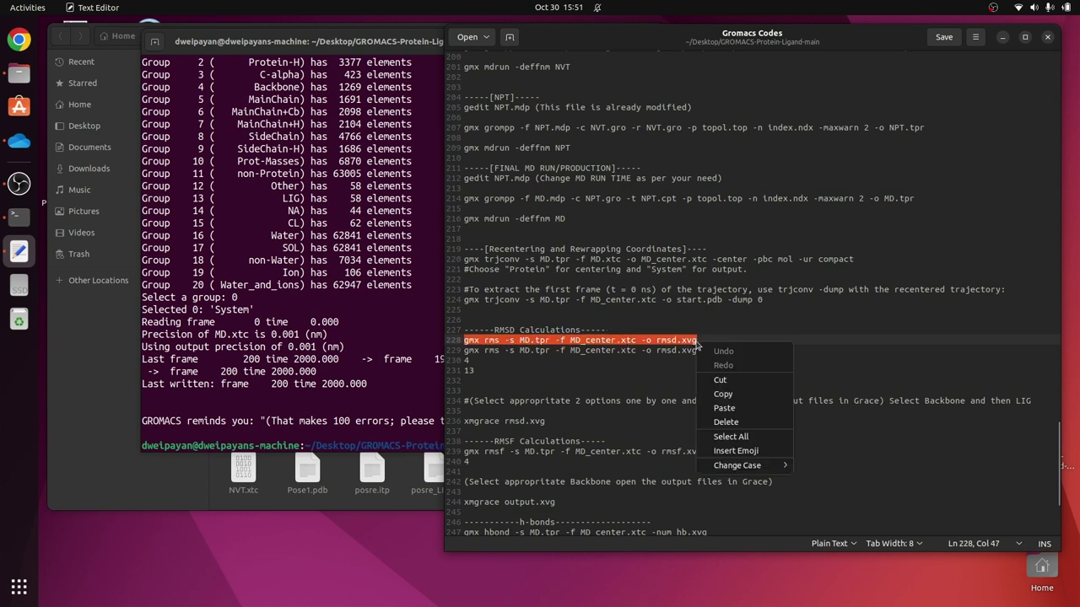
click(723, 394)
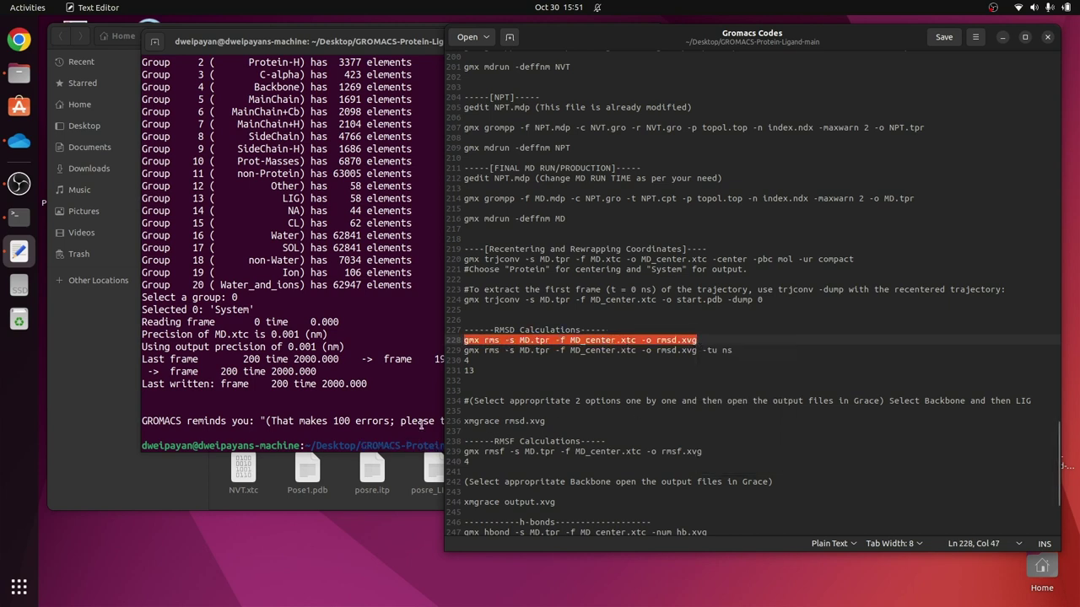
click(431, 426)
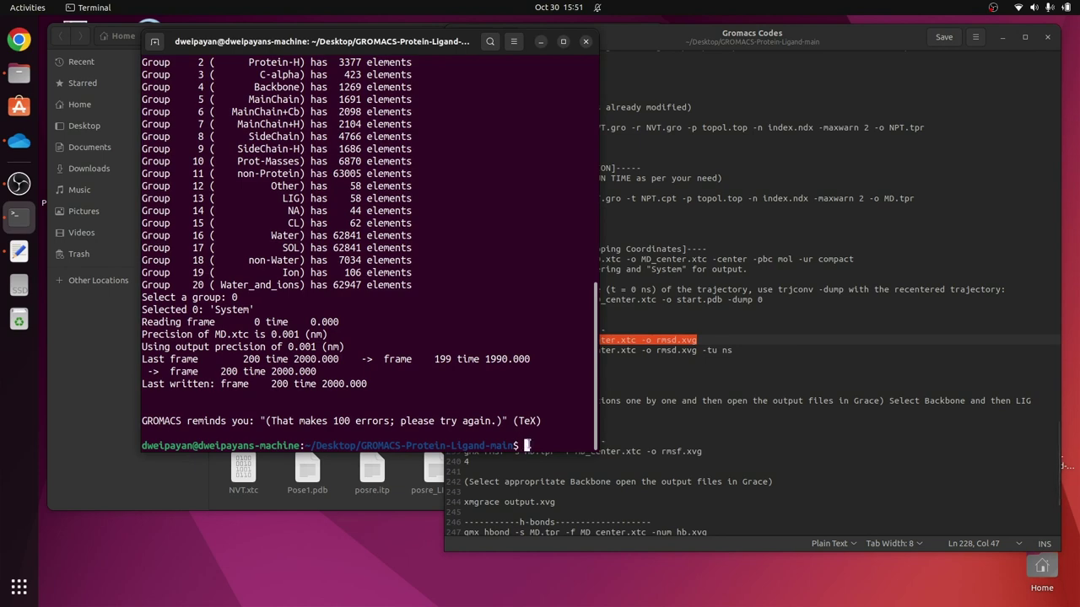
key(ctrl+shift+v)
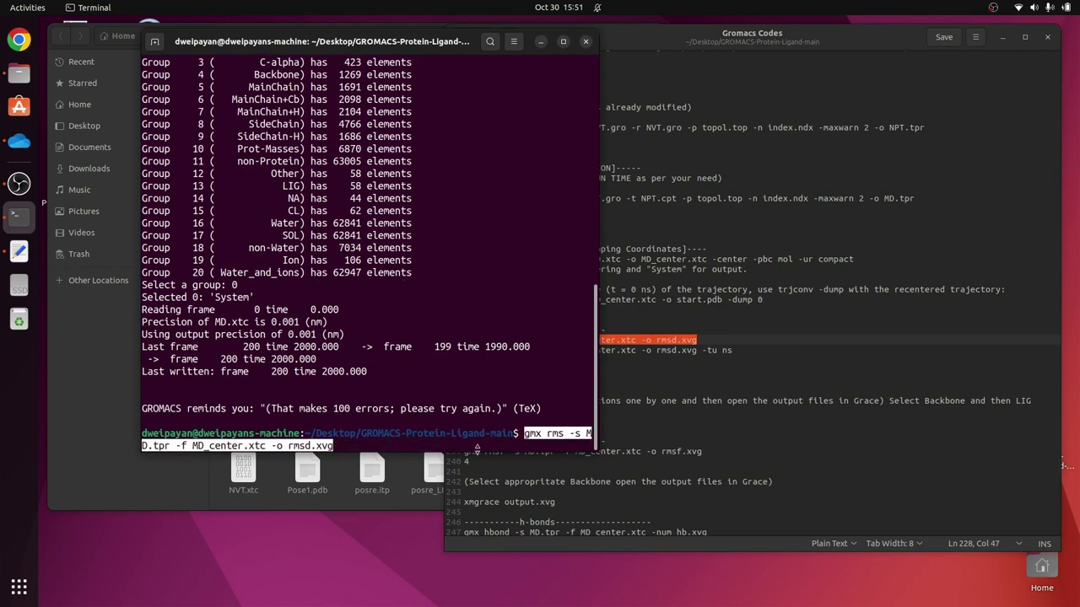
key(Return)
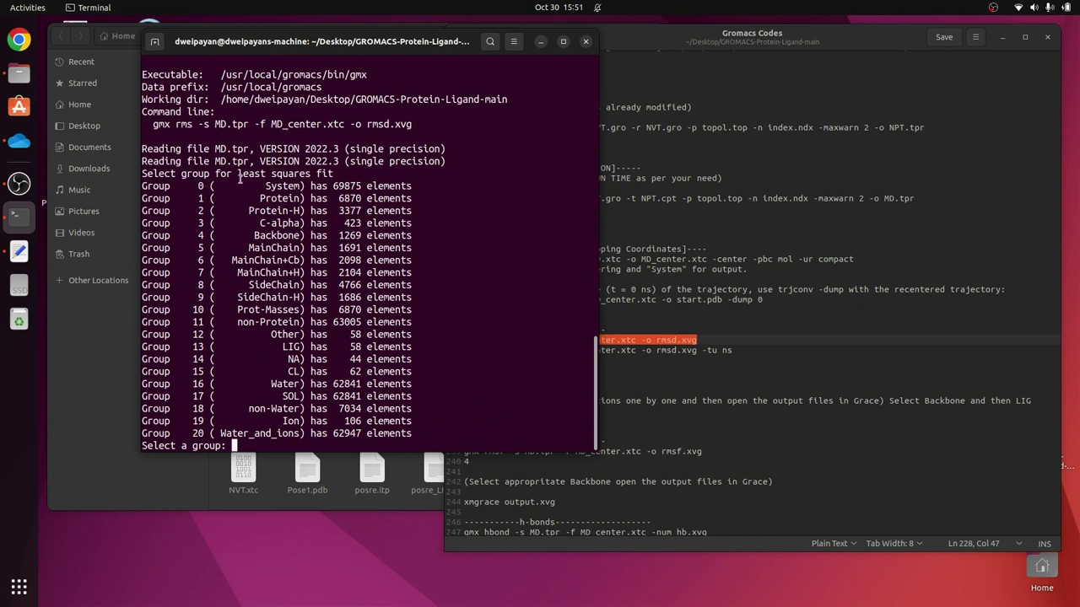
Choose group 1 (Protein) for the least squares fit.
drag(239, 173, 334, 172)
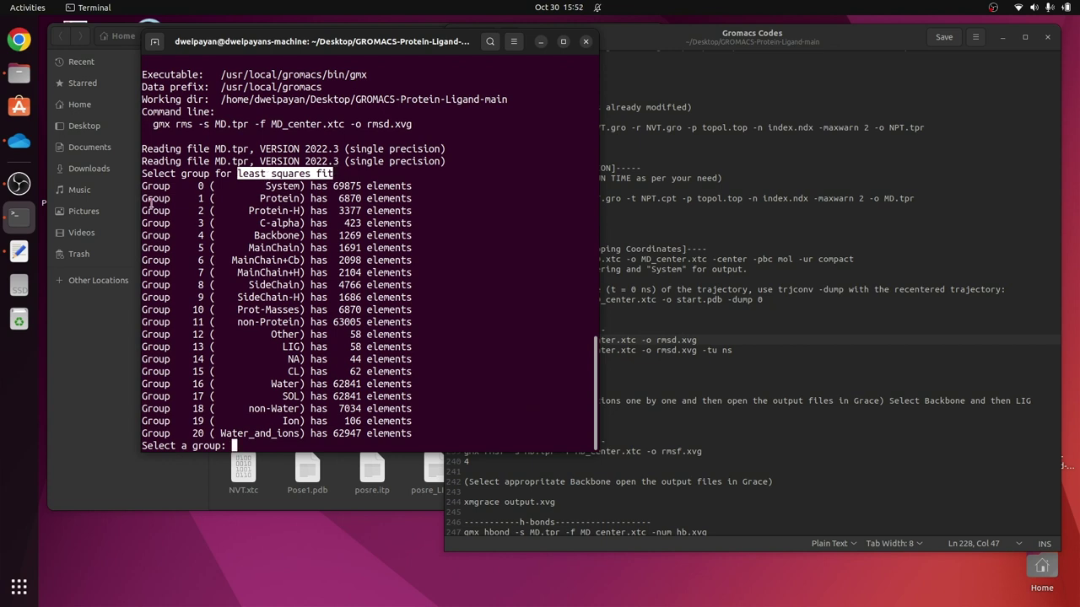
text(1)
drag(197, 198, 304, 196)
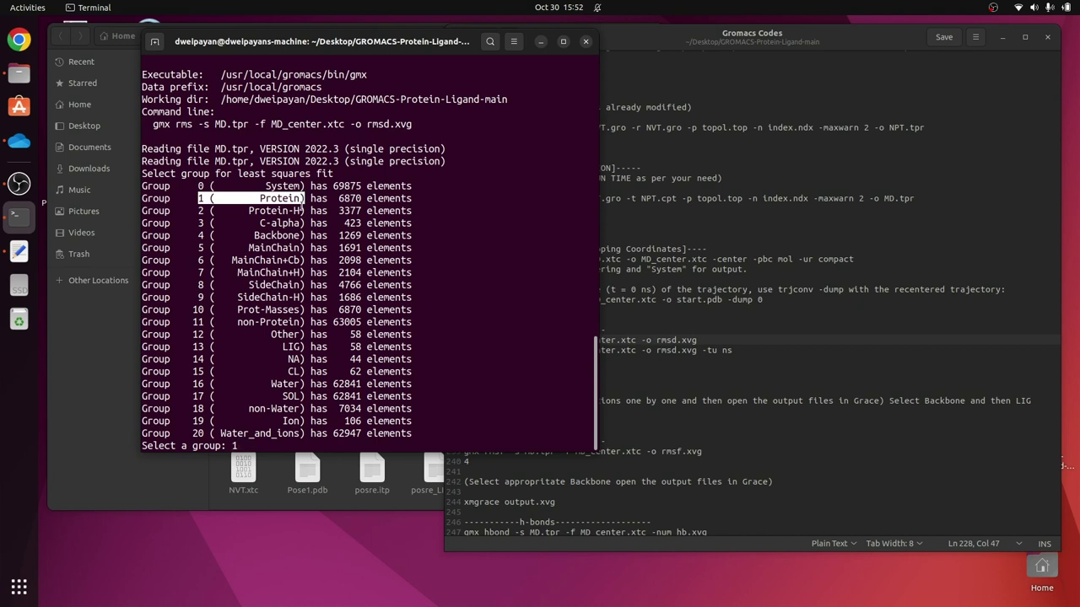
key(Return)
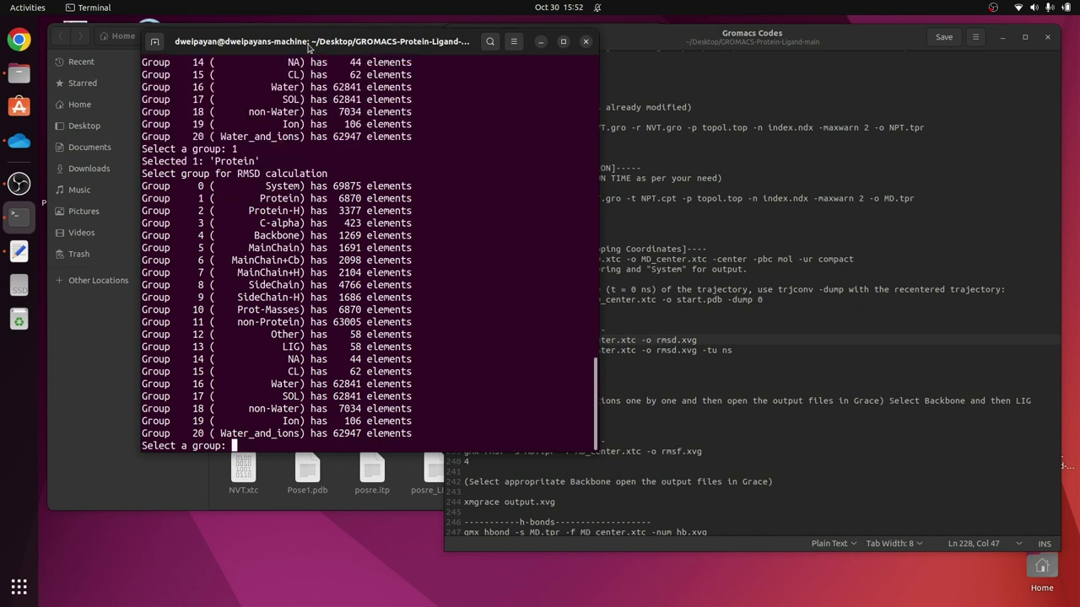
Choose group 13 (LIG) for the RMSD calculation.
drag(196, 347, 304, 346)
text(1)
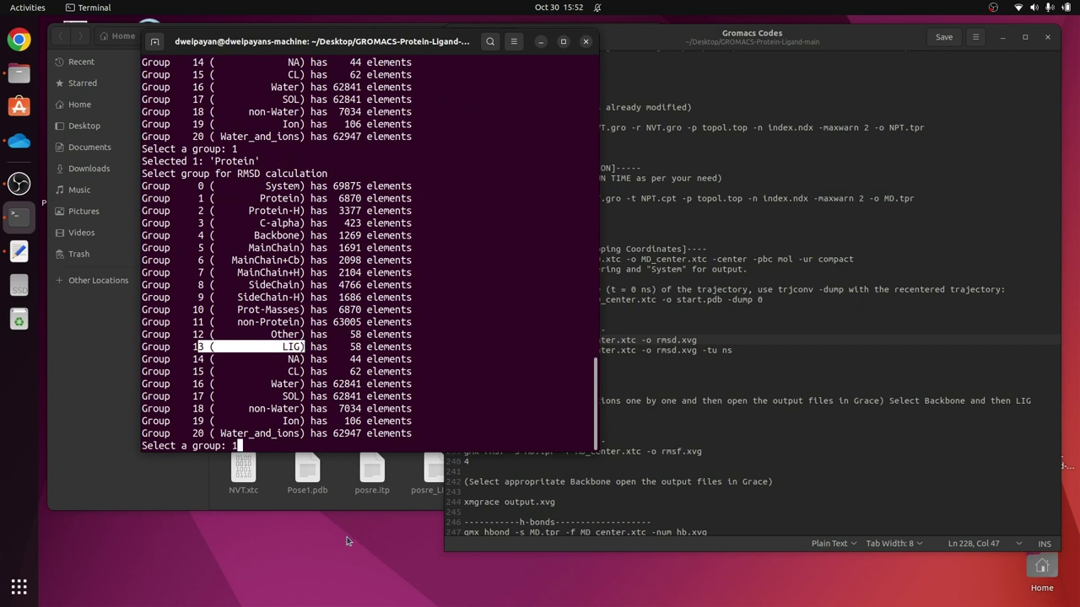
text(3)
key(Return)
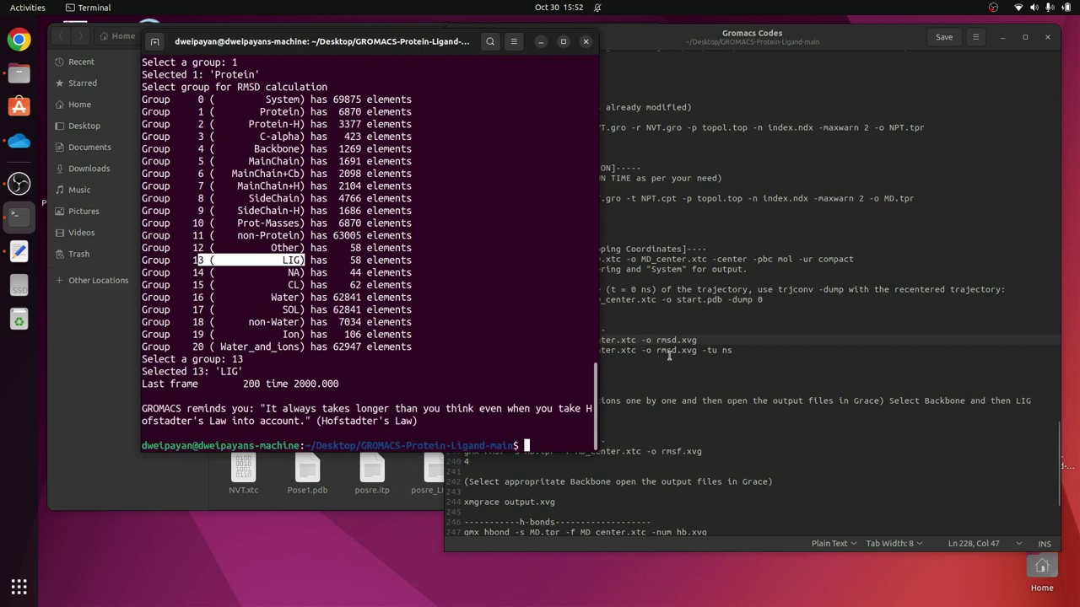
Match the output name rmsd.xvg in the notes' RMSD command with the file in the GROMACS-Protein-Ligand-main folder.
drag(657, 340, 700, 340)
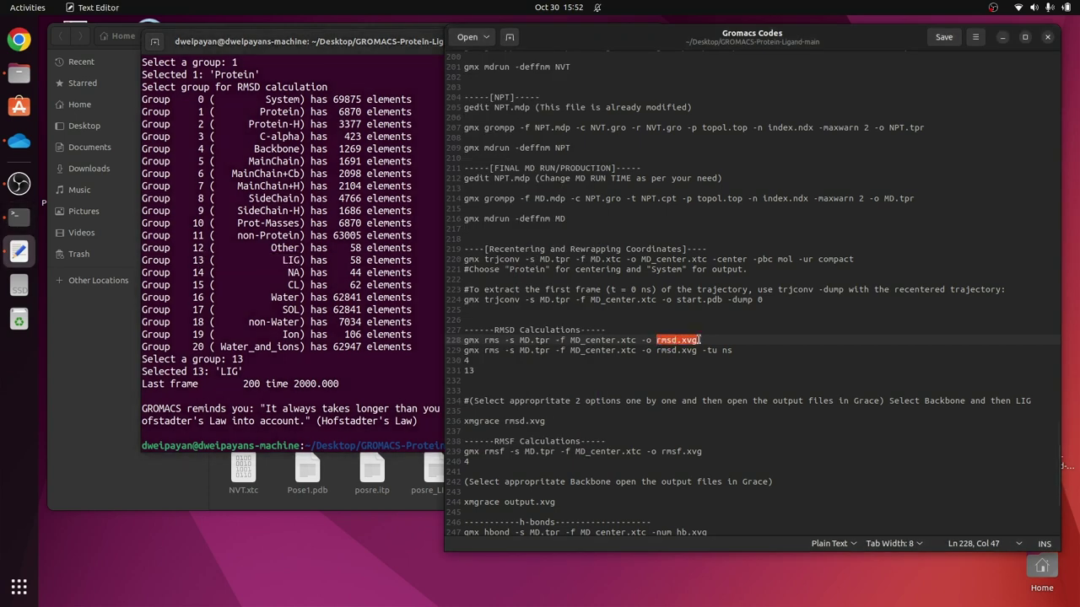
click(423, 430)
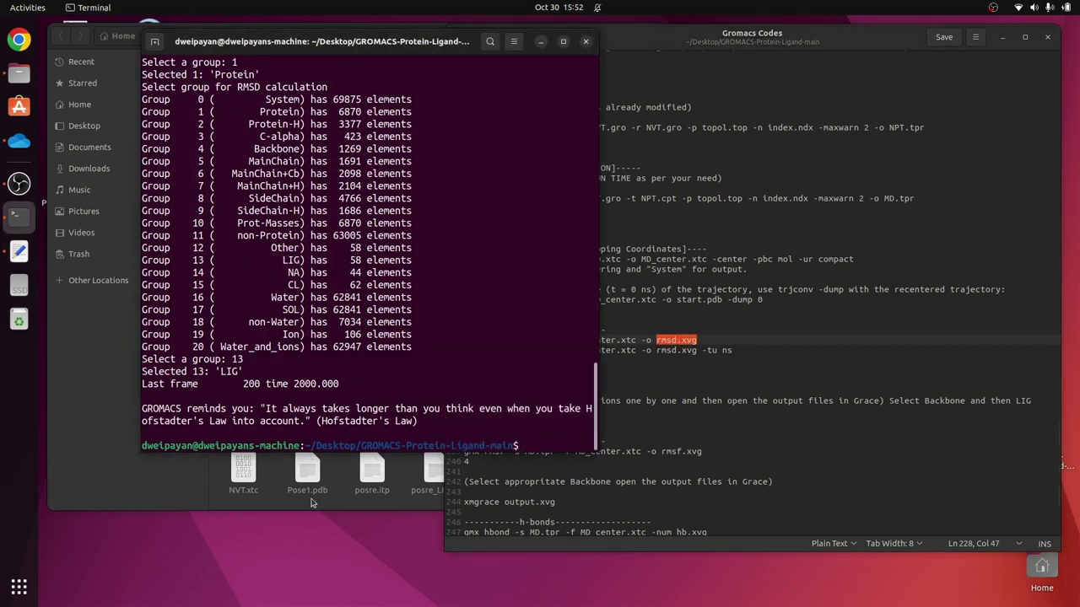
click(377, 490)
scroll(346, 443, down, 2)
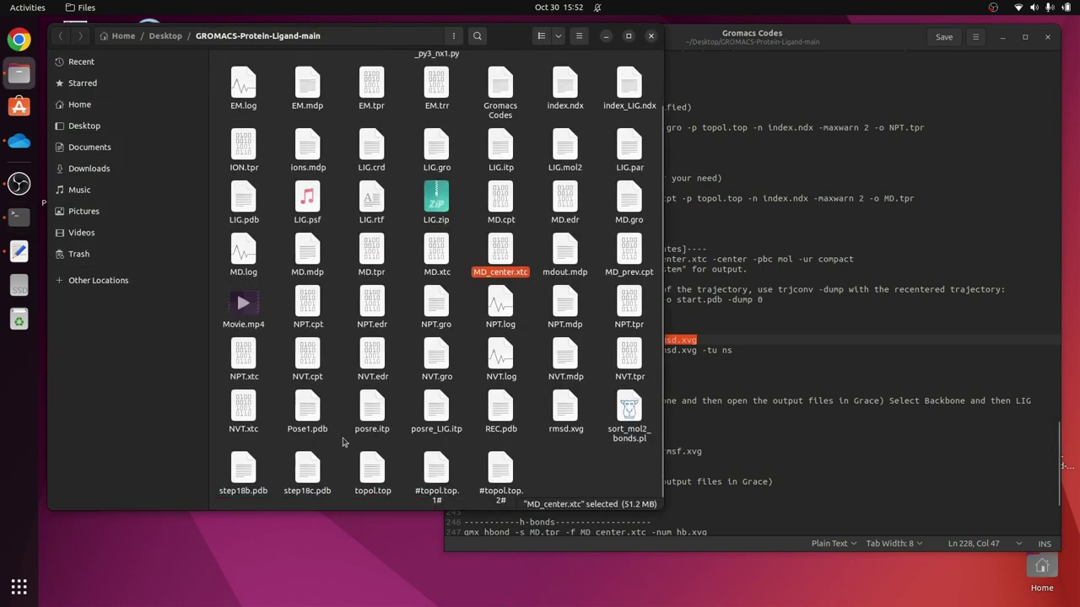
click(572, 416)
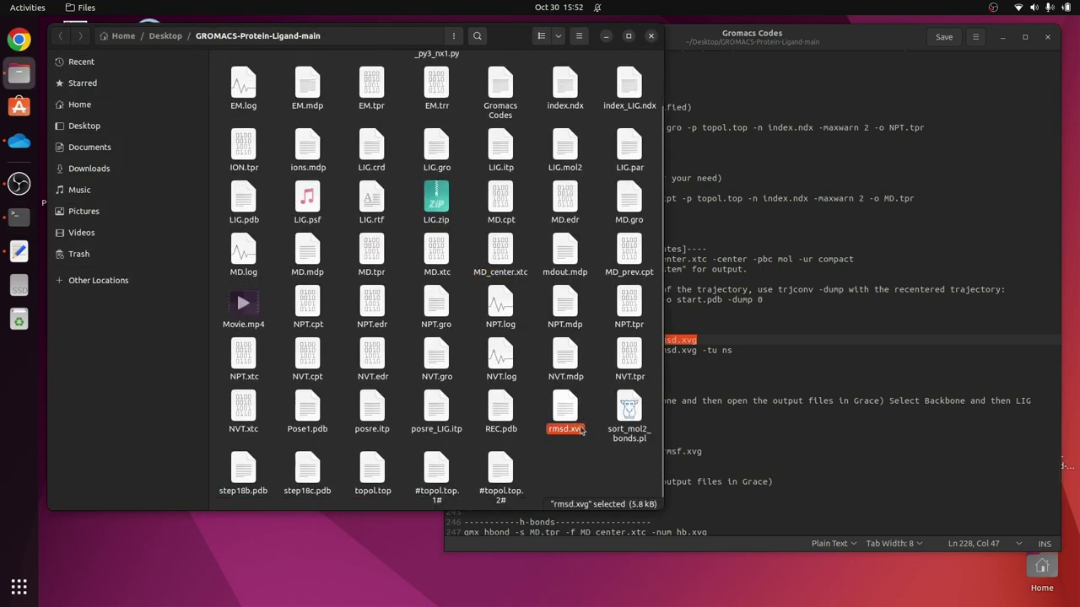
click(377, 525)
Run "xmgrace rmsd.xvg" in the terminal to plot the RMSD output, checking the file name against the notes and folder.
click(18, 217)
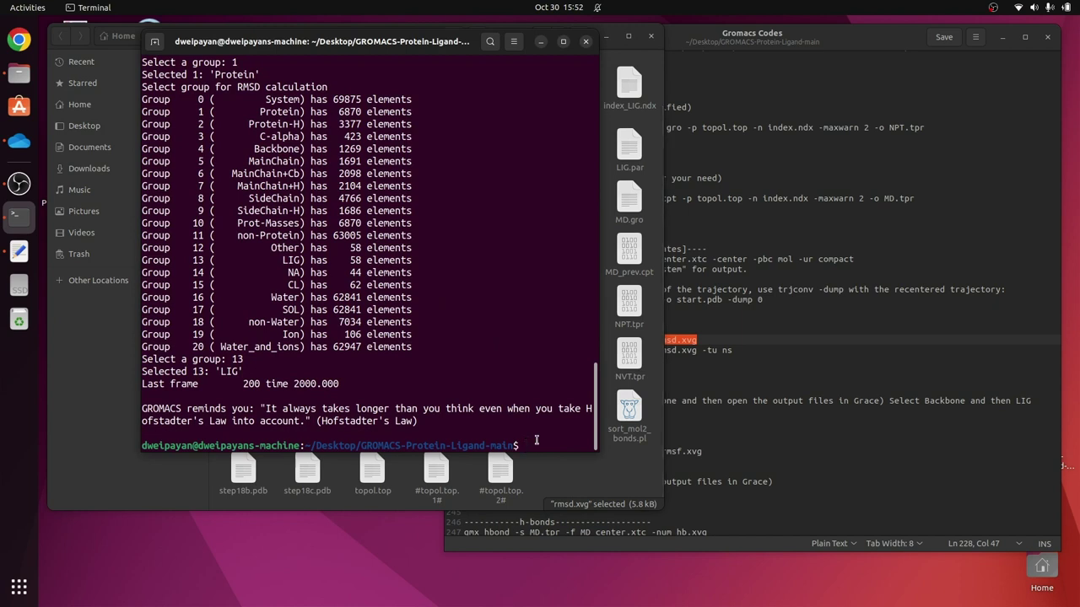
text(xmgrace)
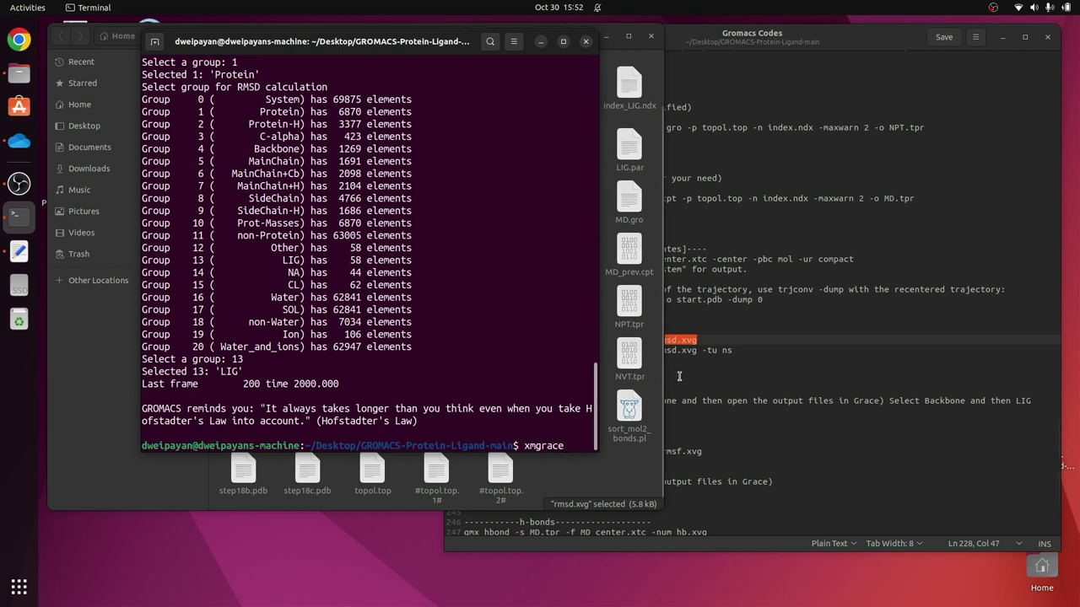
click(656, 341)
drag(656, 341, 696, 340)
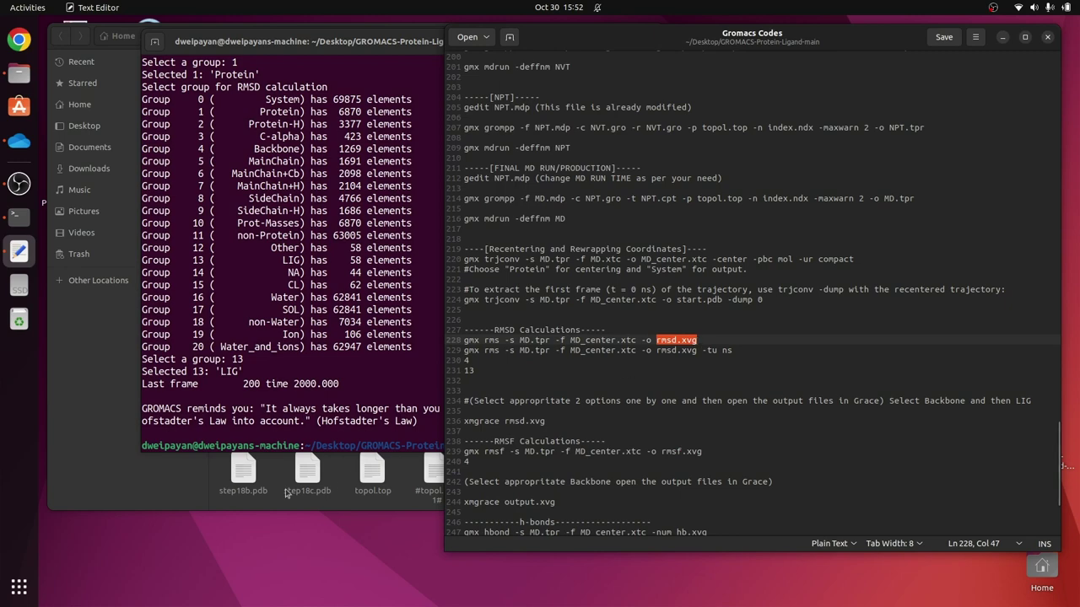
click(328, 483)
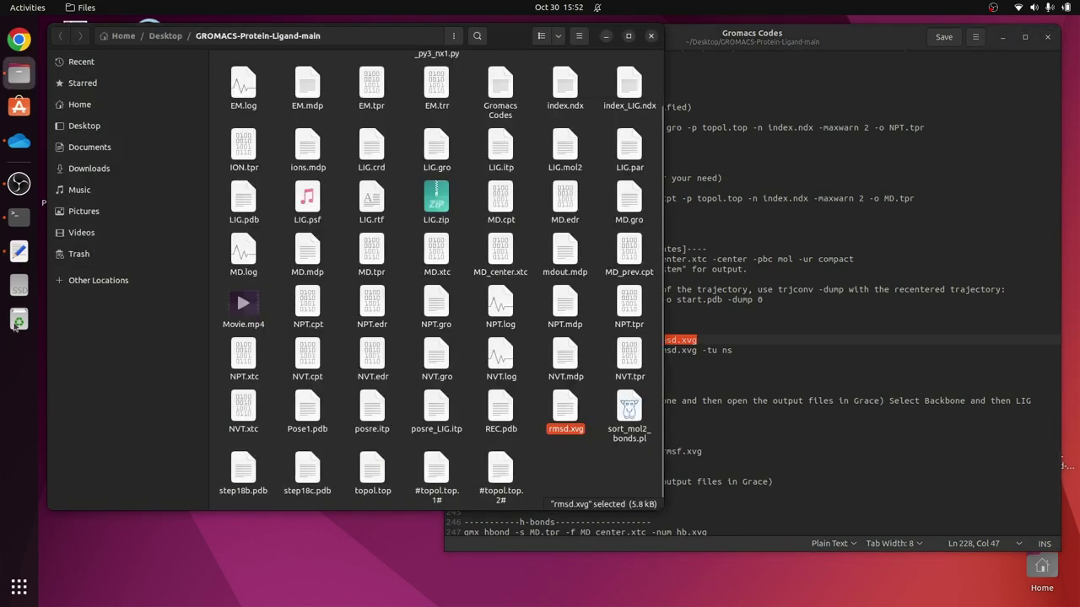
click(19, 216)
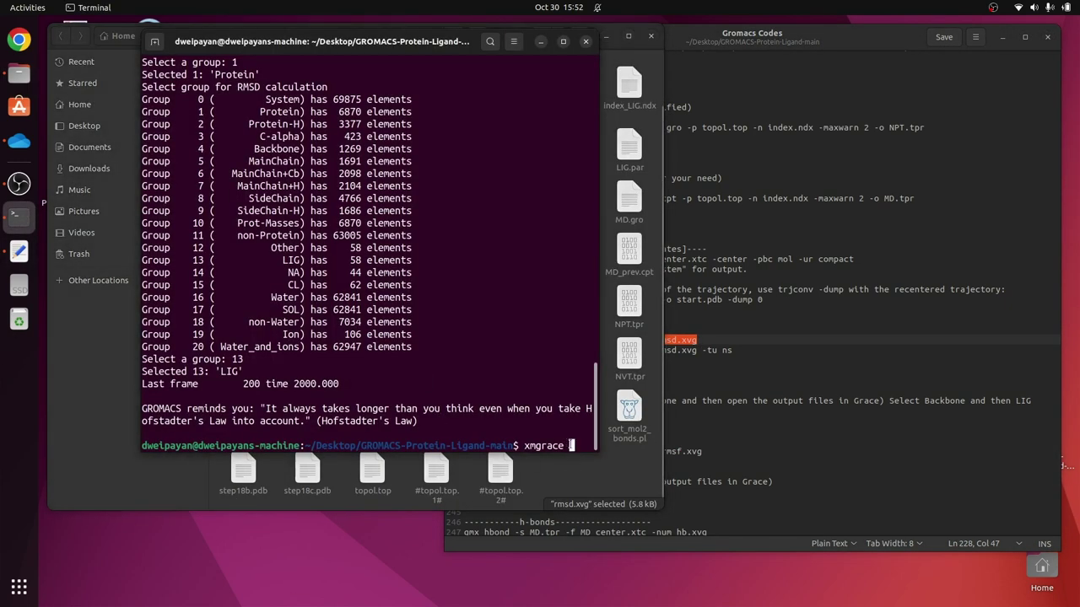
text(rmsd.)
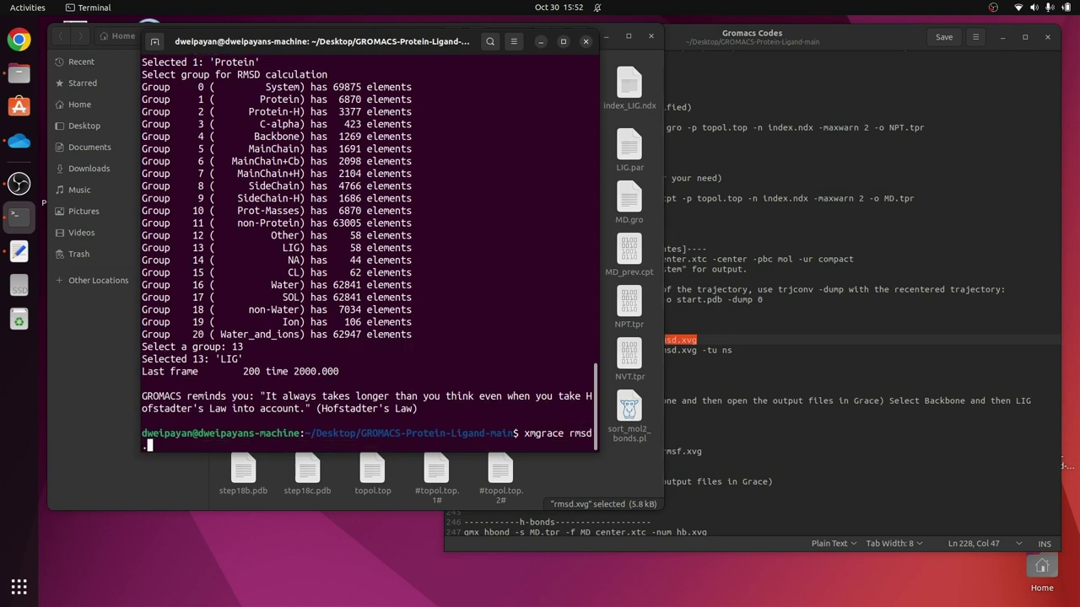
text(xvg)
drag(573, 433, 593, 434)
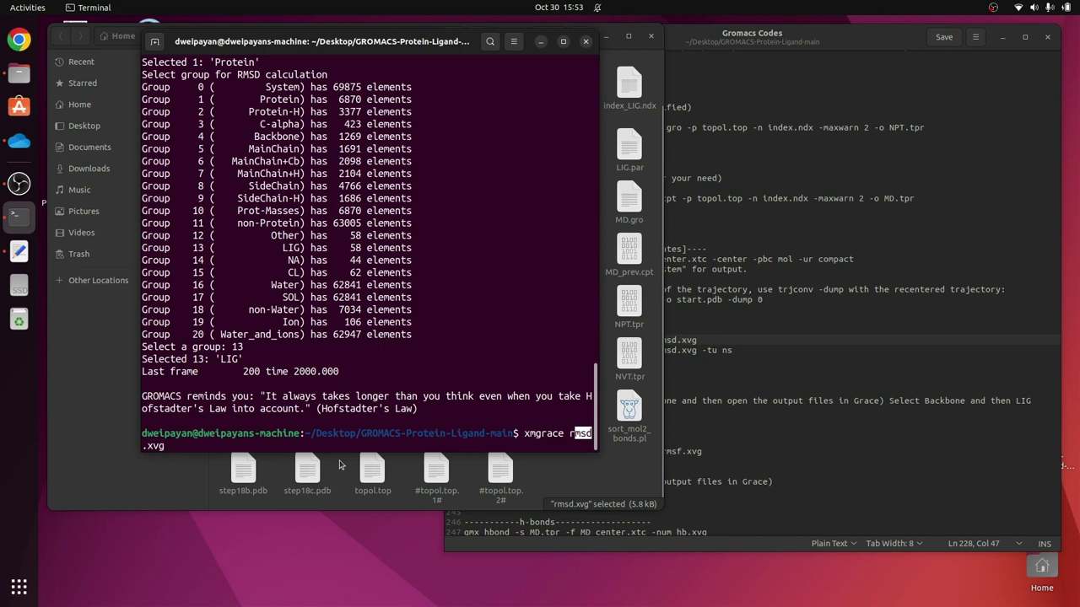
key(Return)
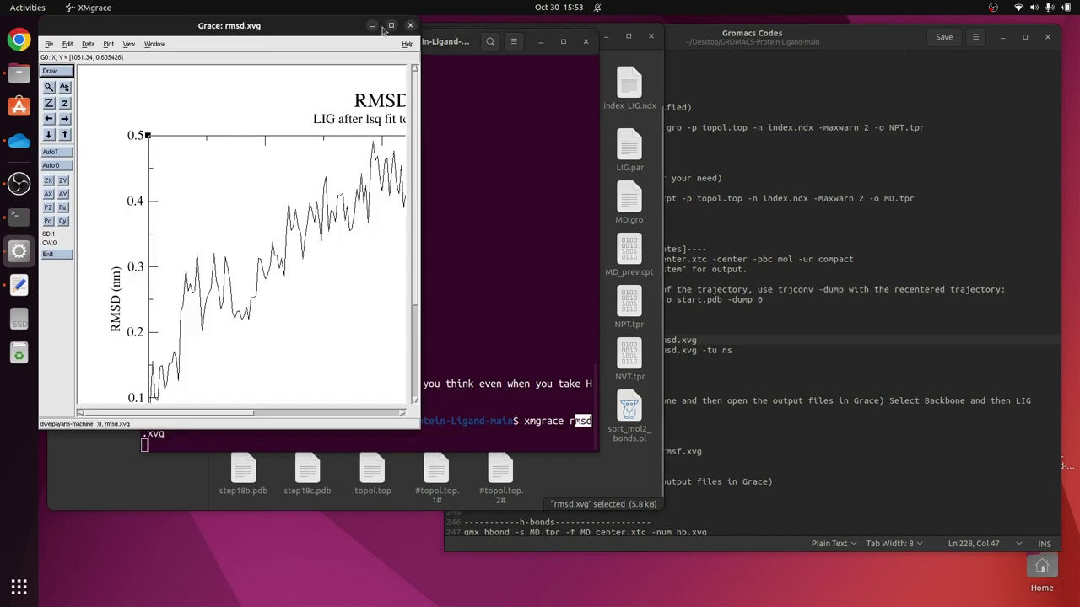
Enlarge the Grace window to examine the ligand's RMSD plot over time, and close it.
click(390, 25)
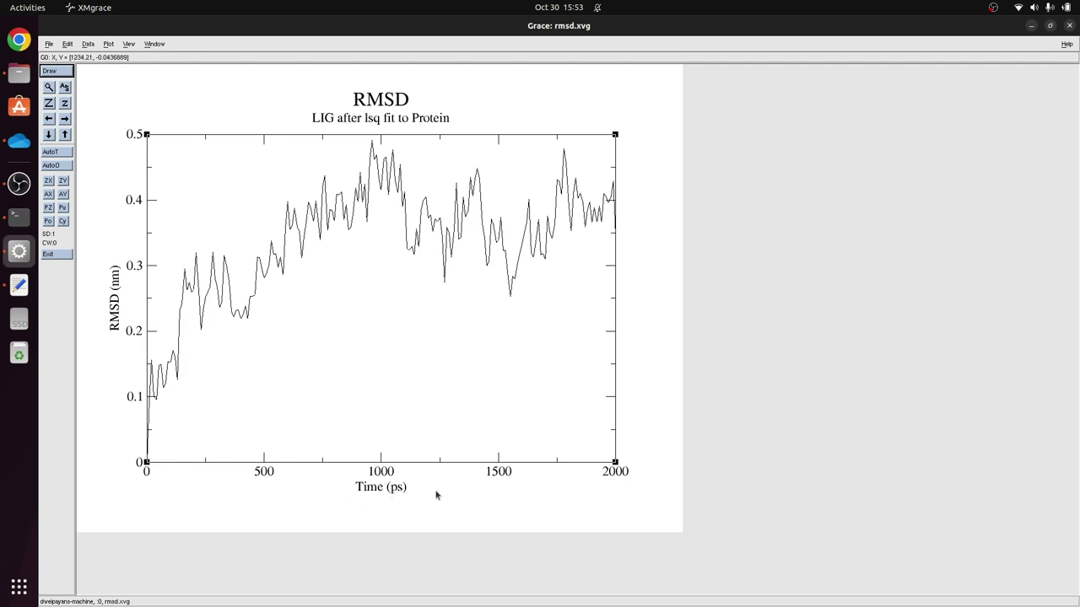
click(1069, 27)
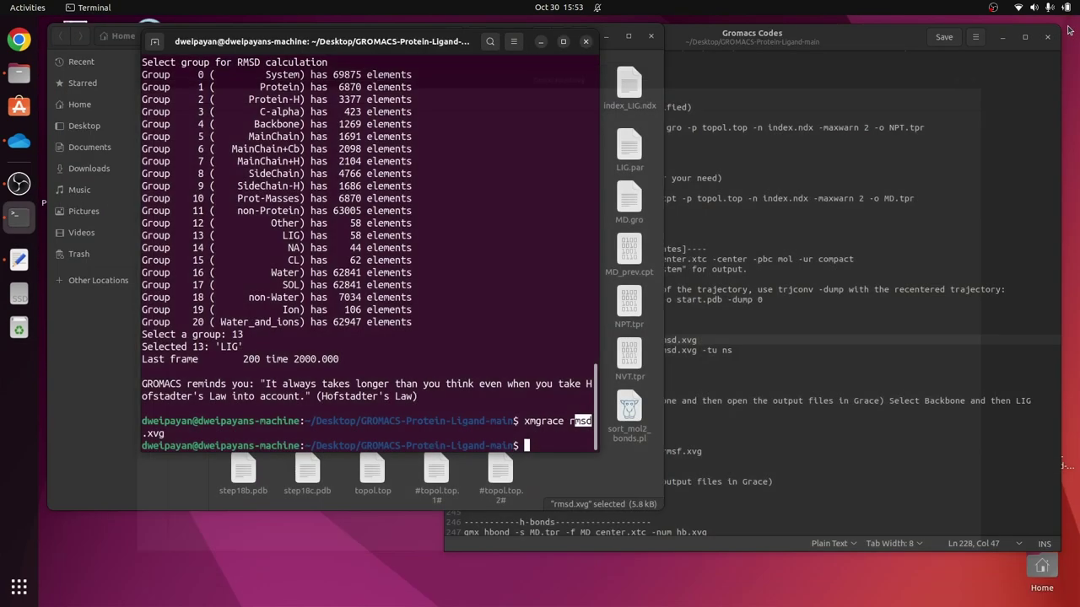
Select the whole command "gmx rms -s MD.tpr -f MD_center.xtc -o rmsd.xvg" under RMSD Calculations in the notes.
click(607, 329)
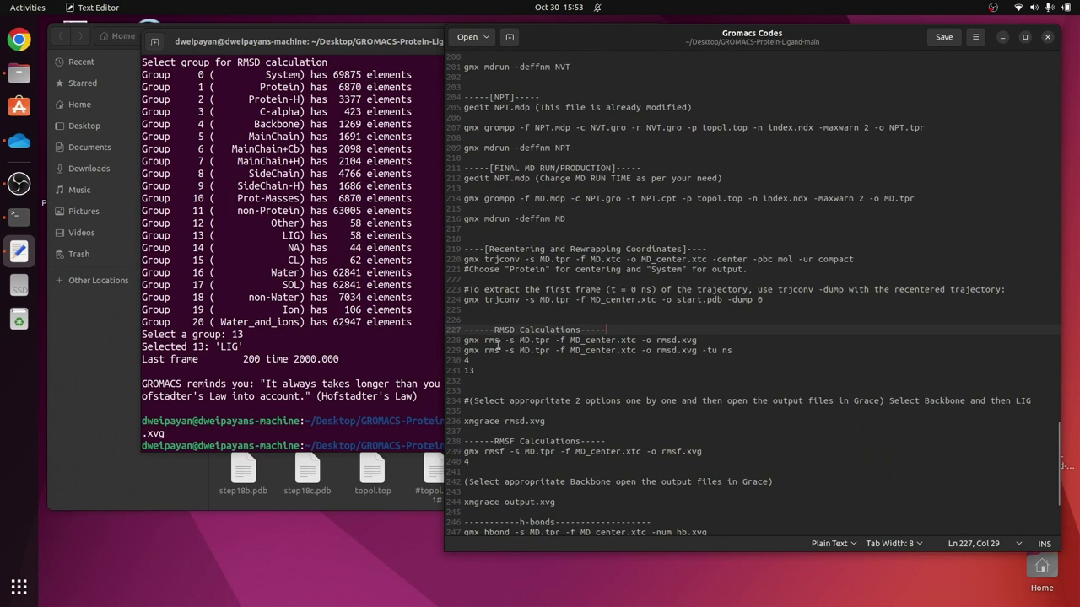
drag(465, 340, 623, 338)
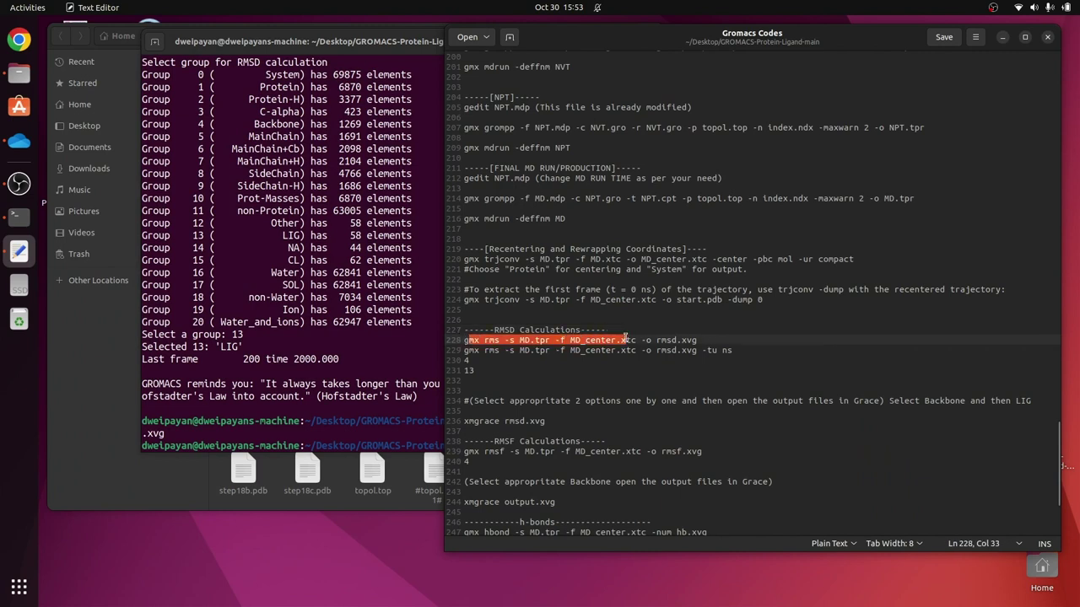
drag(698, 340, 462, 340)
click(403, 443)
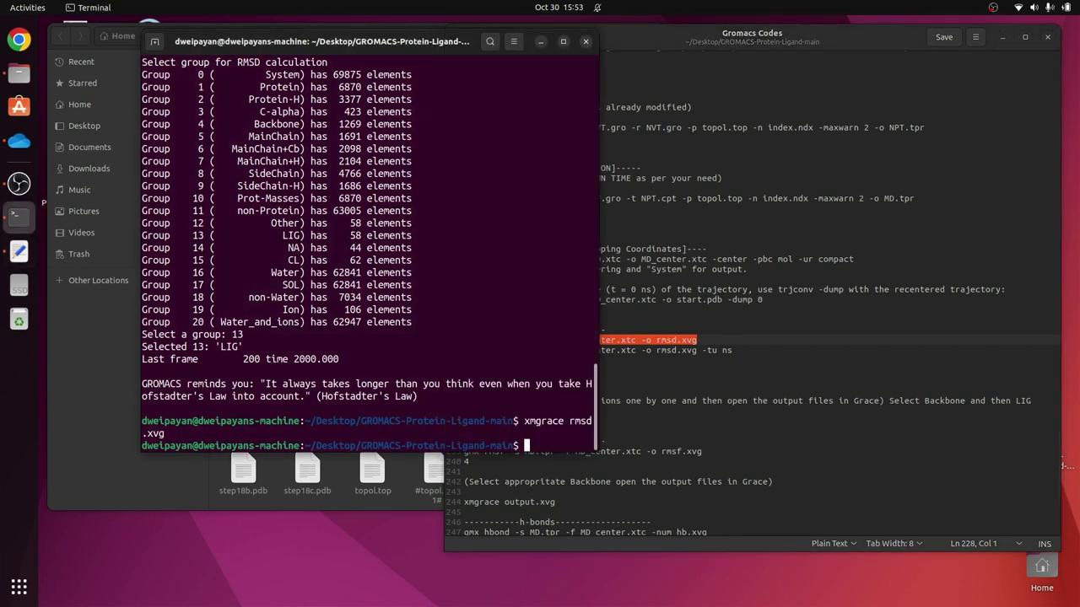
text(gmx rms -s MD.tpr -f MD_center.xtc -o rmsd.xvg)
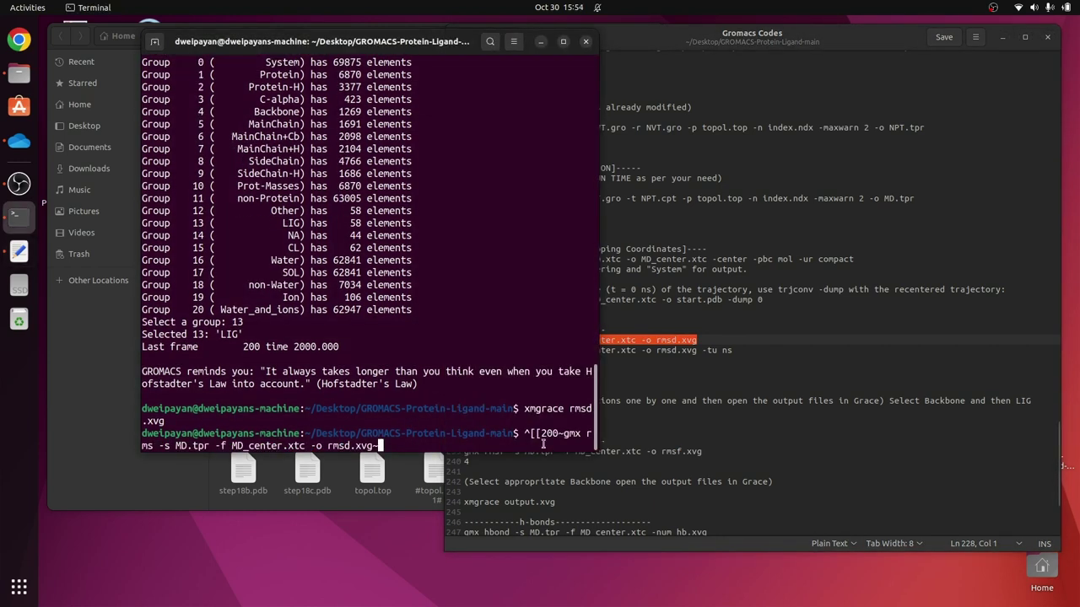
key(BackSpace)
key(BackSpace)
key(BackSpace)
key(BackSpace)
key(BackSpace)
key(BackSpace)
key(BackSpace)
key(BackSpace)
key(BackSpace)
key(BackSpace)
key(BackSpace)
key(BackSpace)
key(BackSpace)
key(BackSpace)
key(BackSpace)
key(BackSpace)
key(BackSpace)
key(BackSpace)
key(BackSpace)
key(BackSpace)
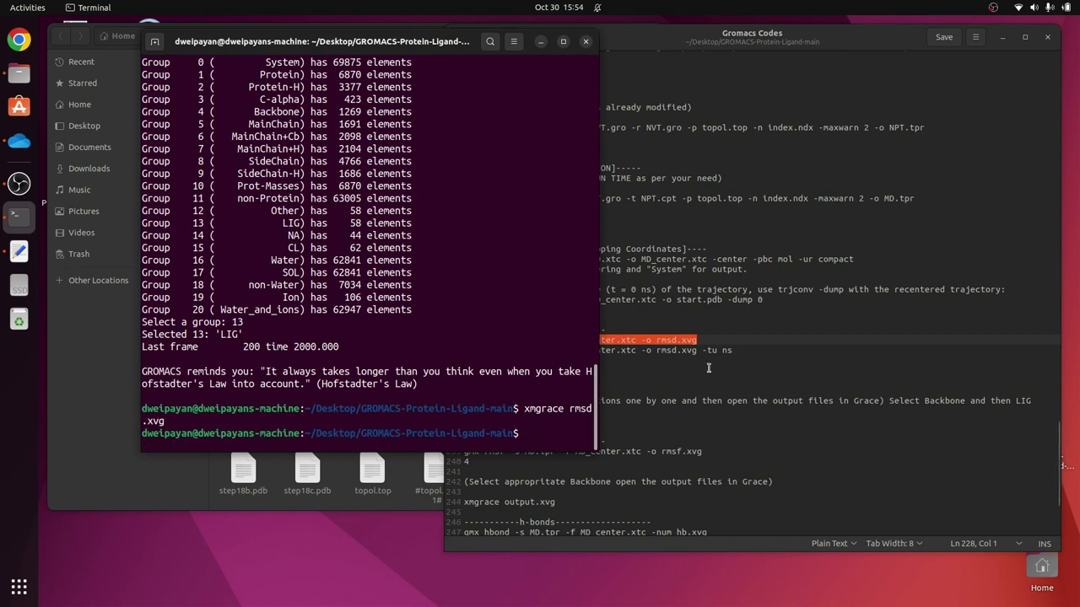
Copy the selected gmx rms command from the notes and paste it at the terminal prompt.
right_click(679, 344)
click(707, 395)
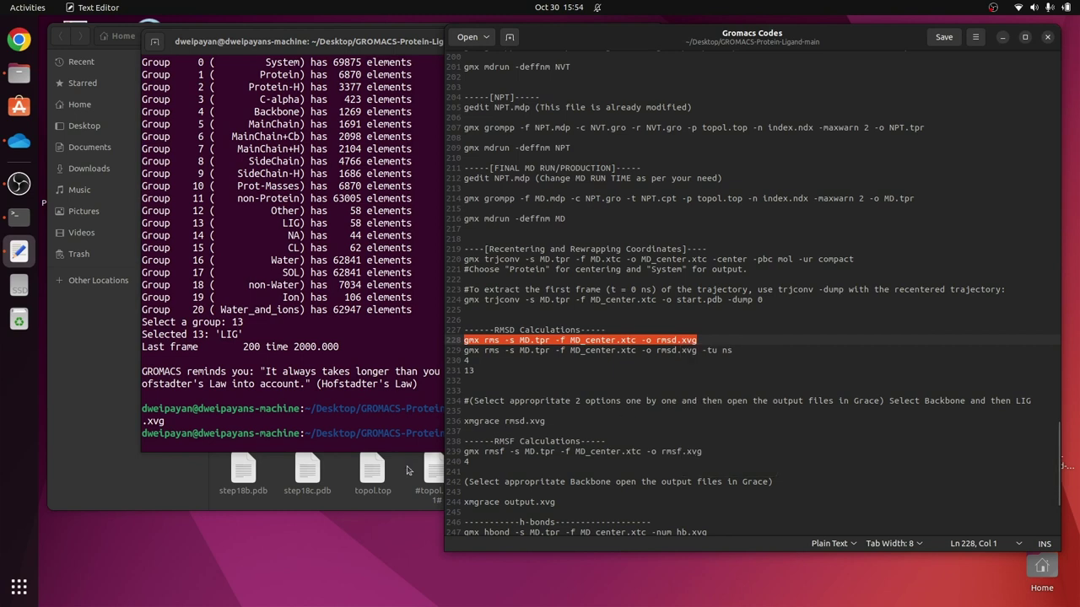
click(419, 447)
right_click(526, 433)
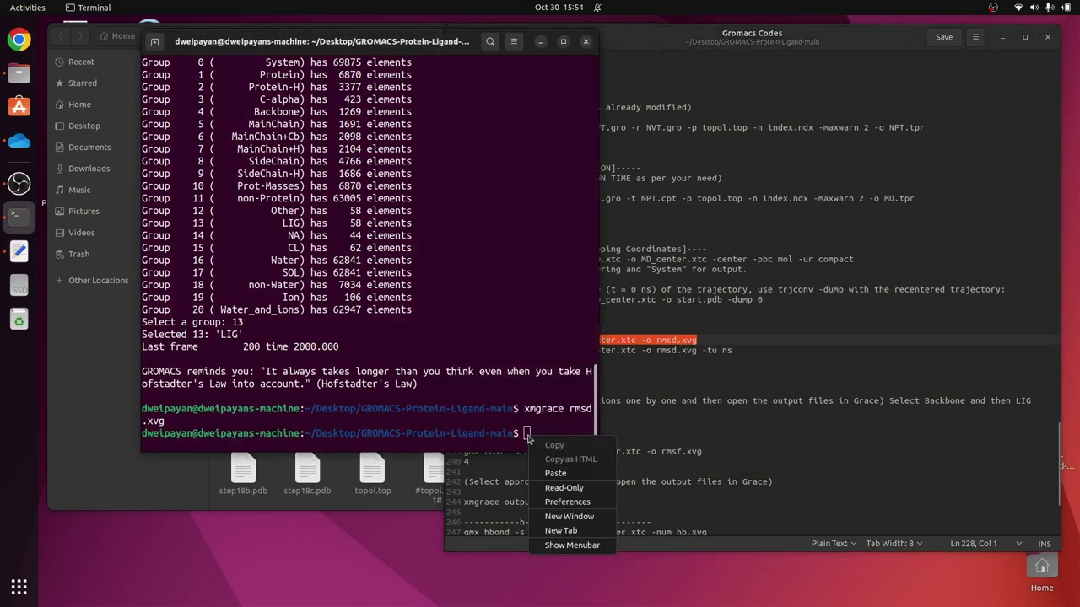
click(555, 473)
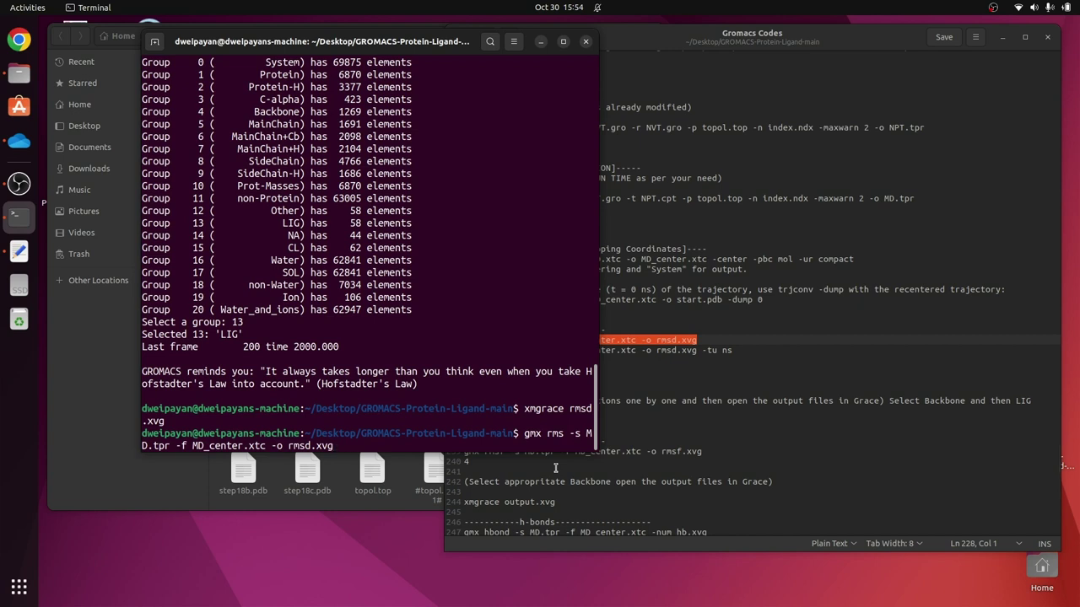
Append "-tu ns" to the pasted gmx rms command and run it.
text(-)
text(ts)
text(*)
text(u)
key(BackSpace)
key(BackSpace)
key(BackSpace)
text(u ns)
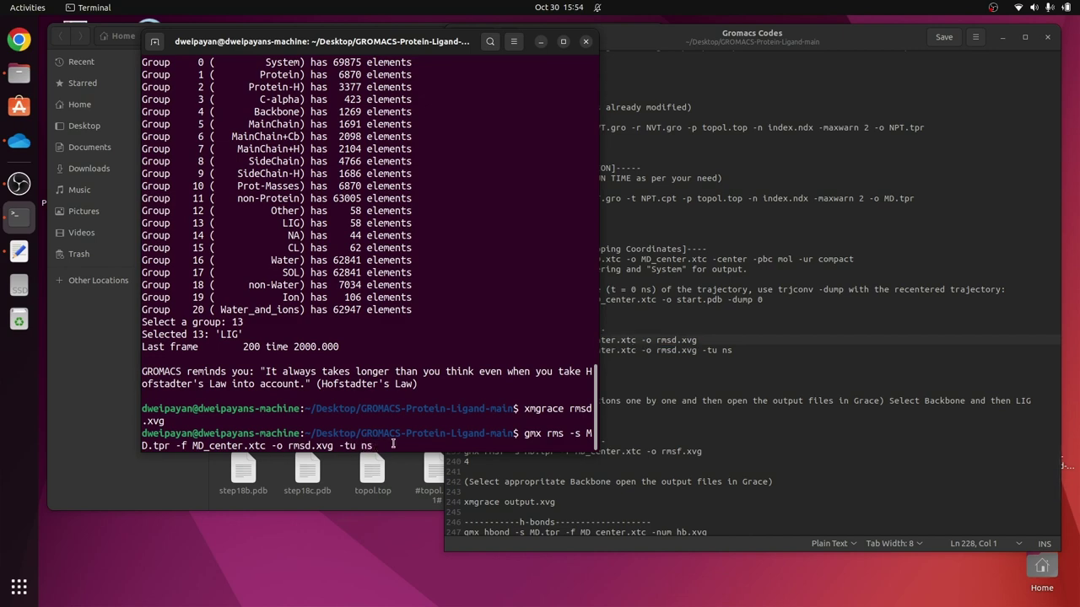
key(Return)
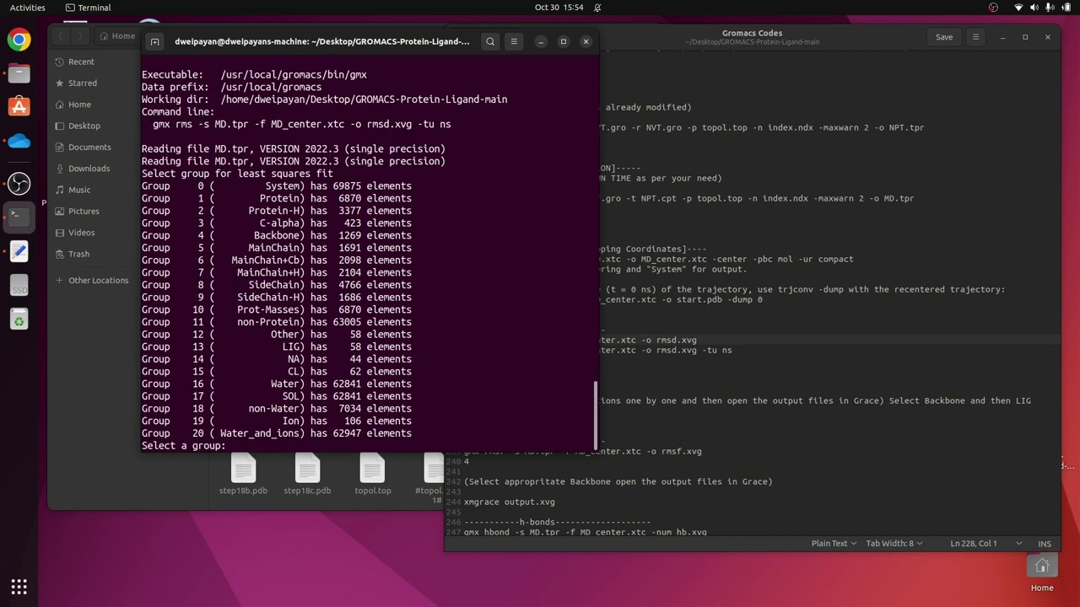
Choose group 1 (Protein) for the least squares fit and group 13 (LIG) for the RMSD calculation.
double_click(201, 198)
middle_click(246, 440)
key(Return)
double_click(199, 346)
middle_click(245, 446)
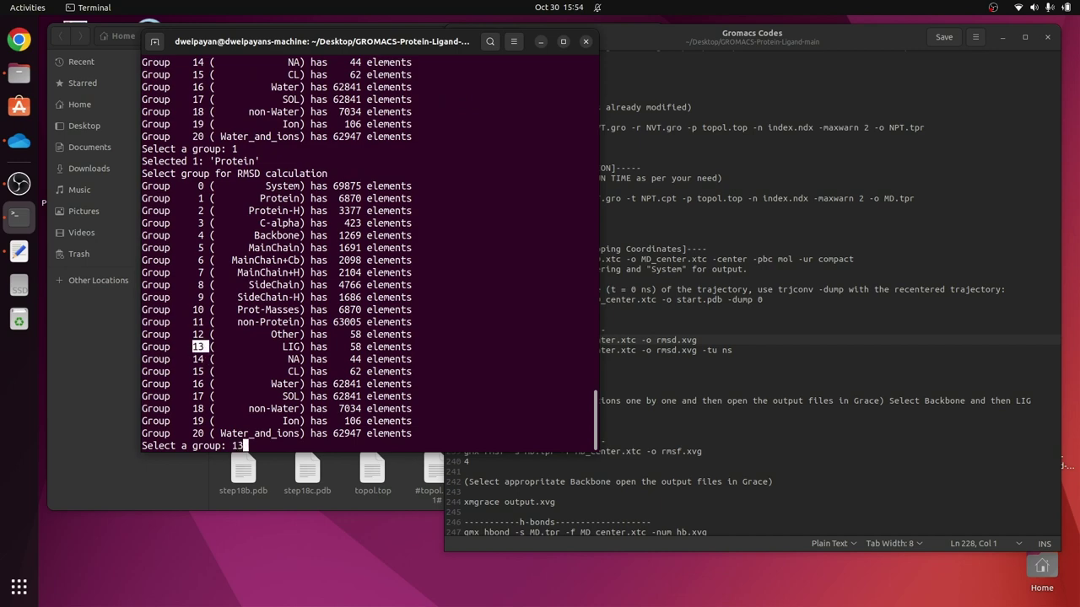
key(Return)
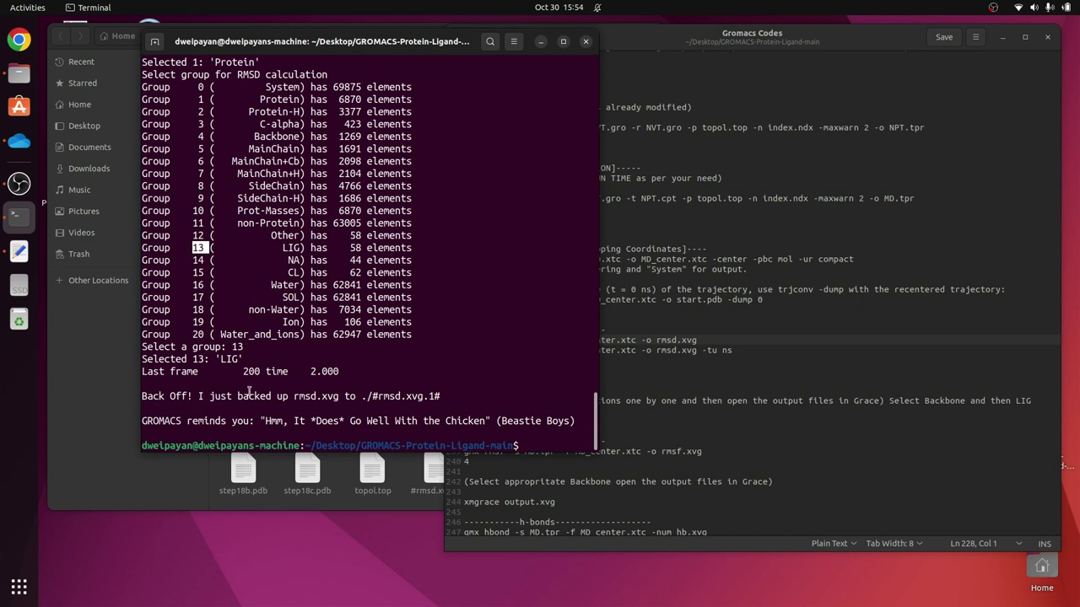
Compare the backup file #rmsd.xvg.1# with rmsd.xvg in the GROMACS-Protein-Ligand-main folder, and minimize the folder window.
drag(292, 398, 440, 396)
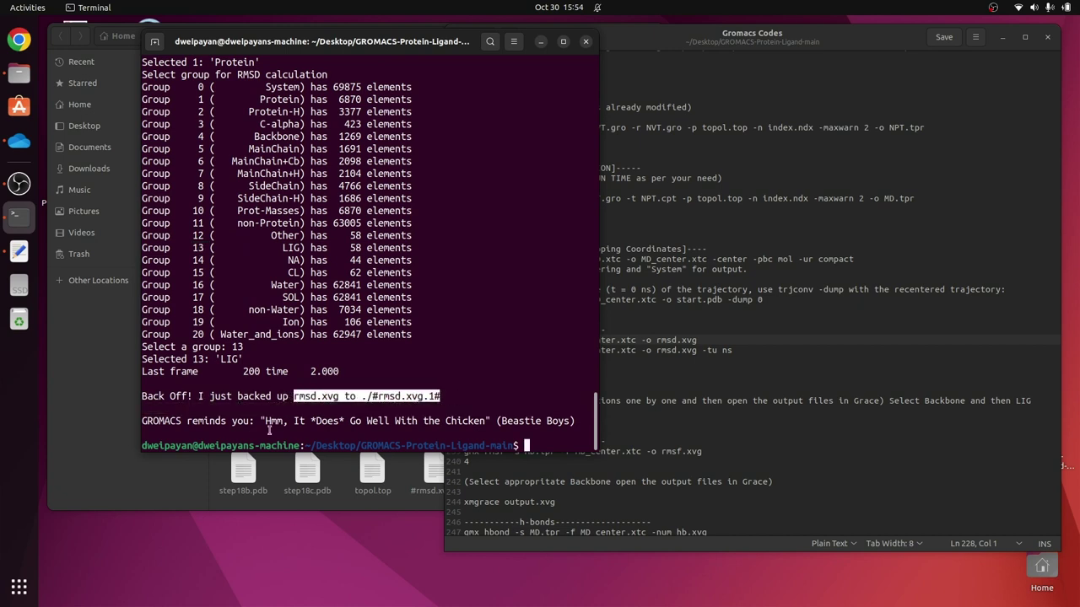
click(169, 498)
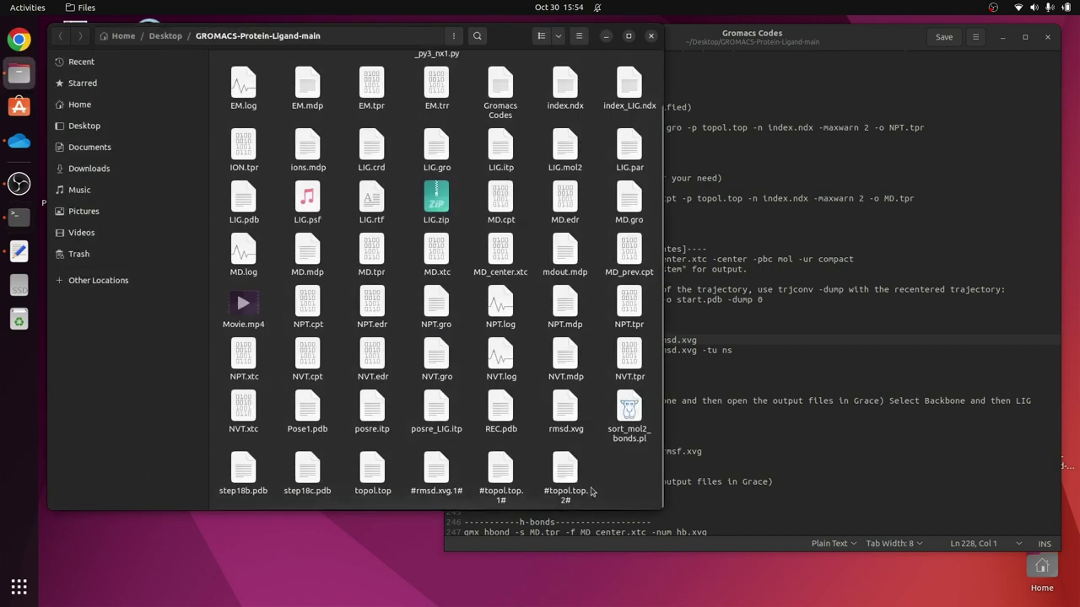
click(435, 489)
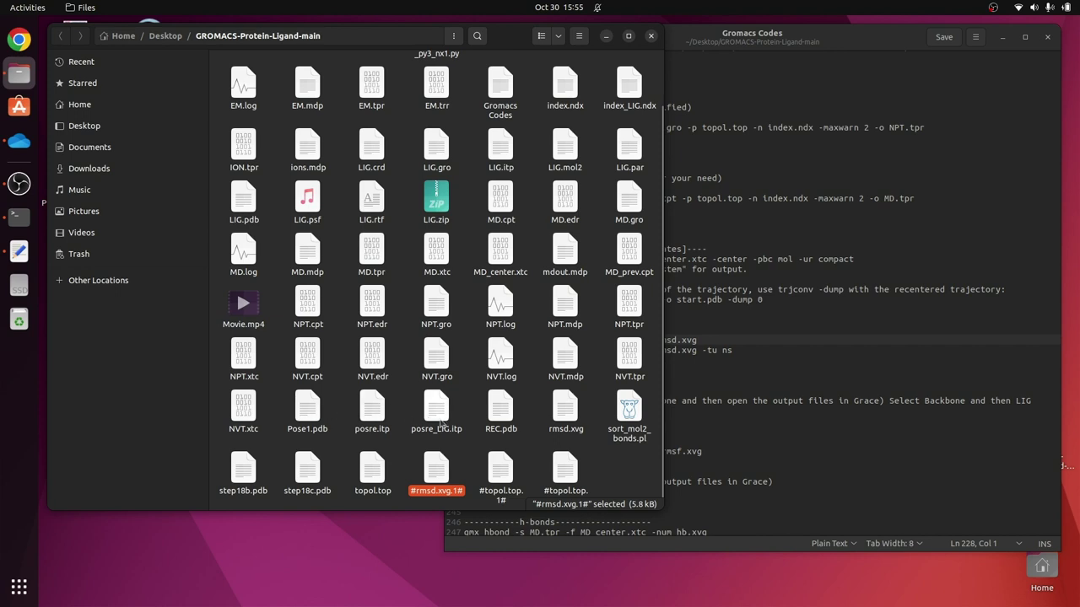
click(570, 416)
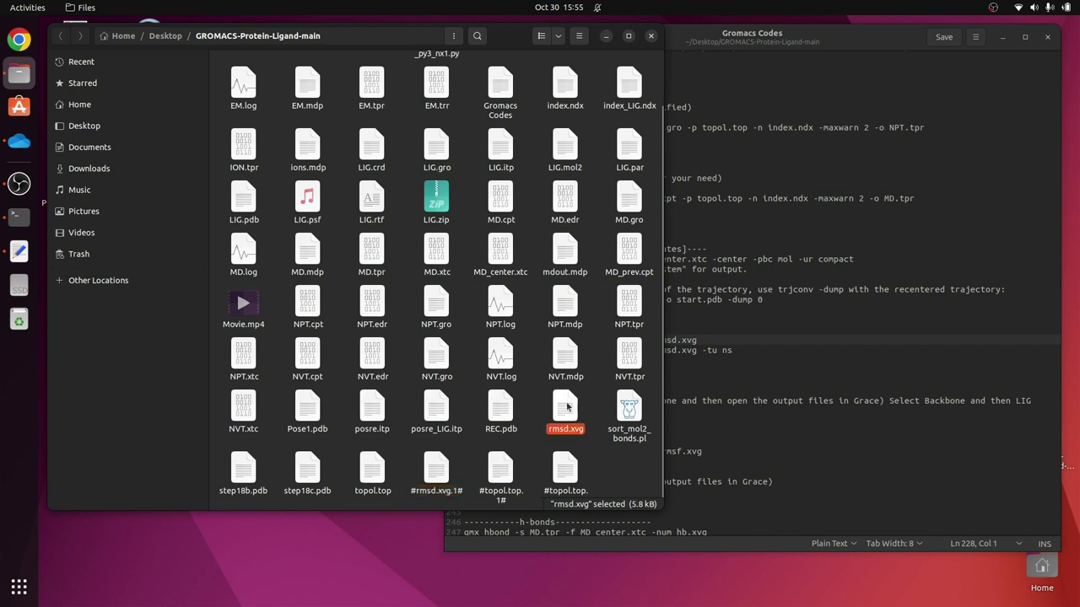
click(435, 468)
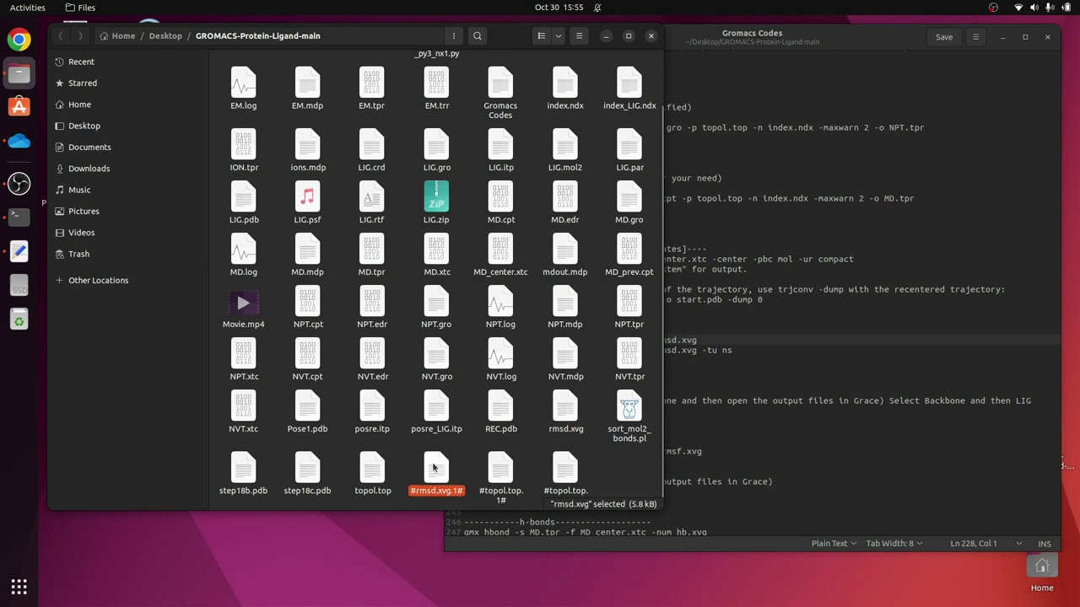
double_click(563, 410)
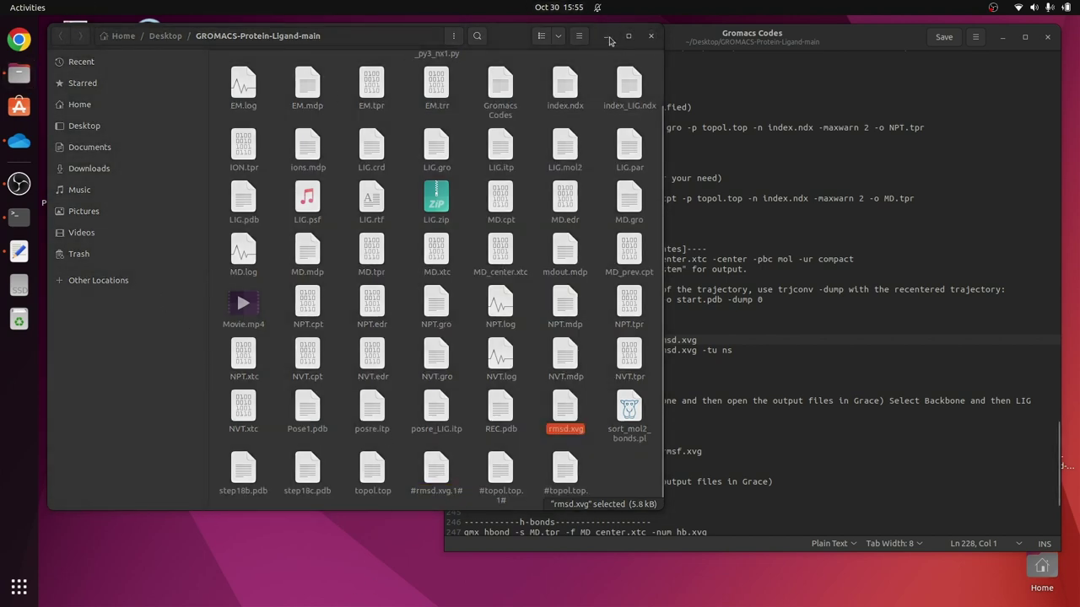
click(607, 36)
Run "xmgrace rmsd.xvg" in the terminal to plot the ligand's RMSD in nanoseconds.
click(527, 445)
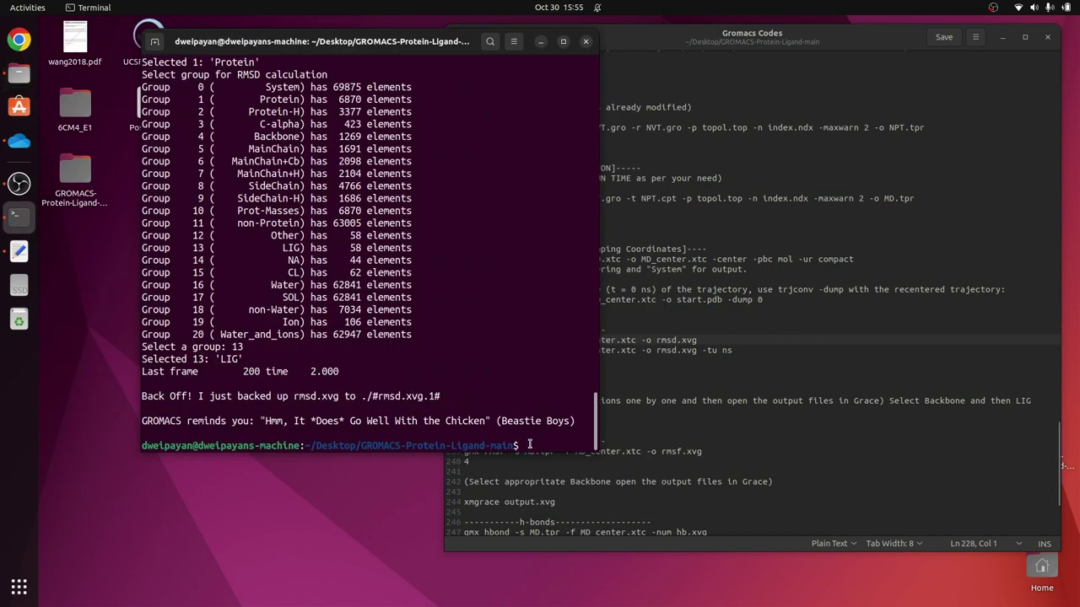
text(xmgrace rms)
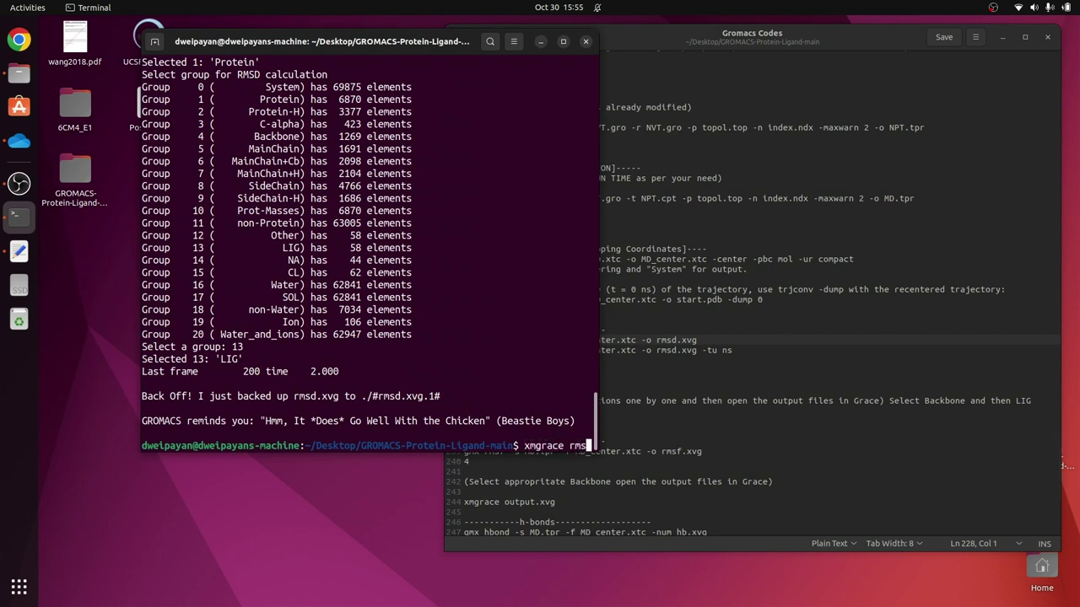
key(Tab)
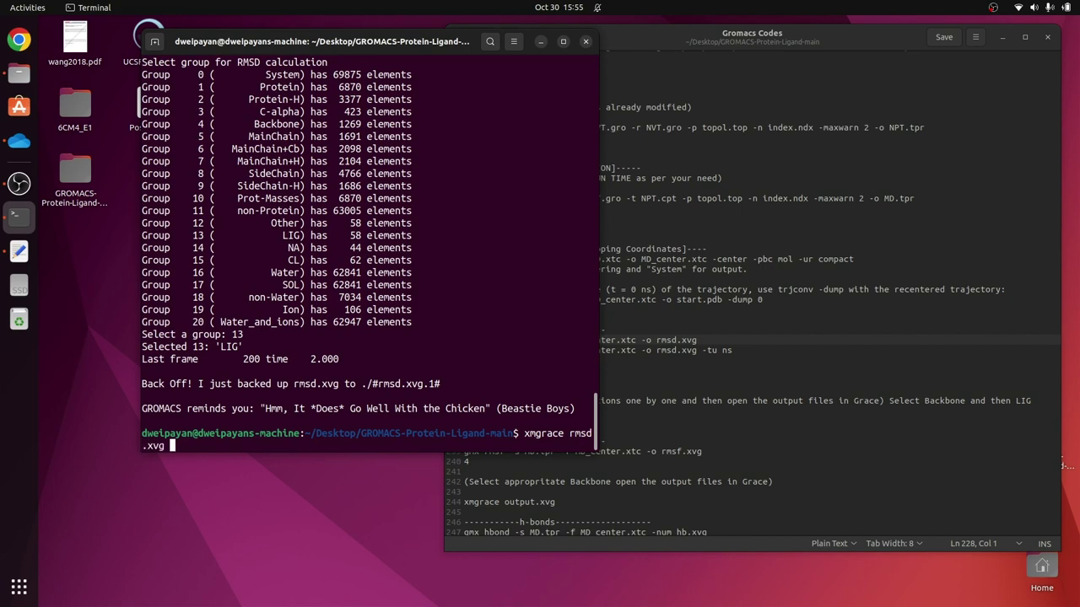
key(Return)
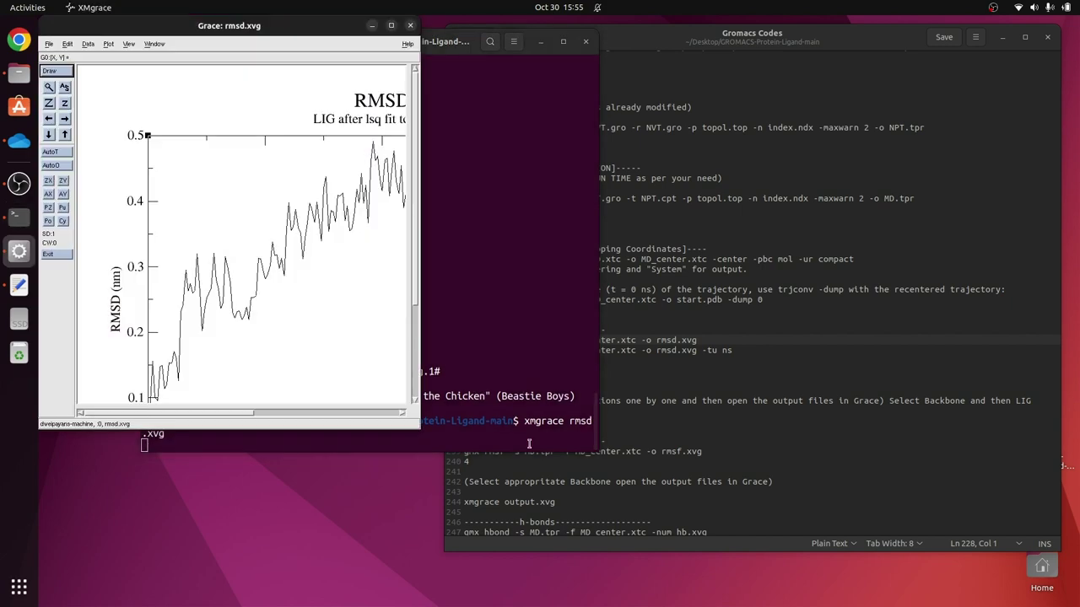
Enlarge the Grace window to examine the ligand's RMSD against time in nanoseconds, and close it.
click(390, 25)
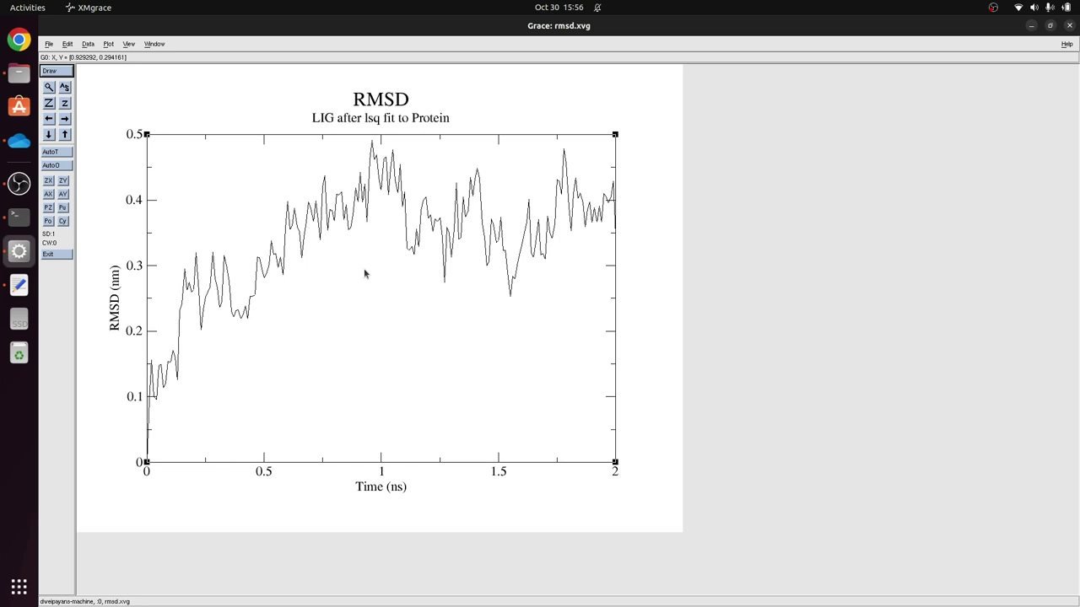
click(1031, 25)
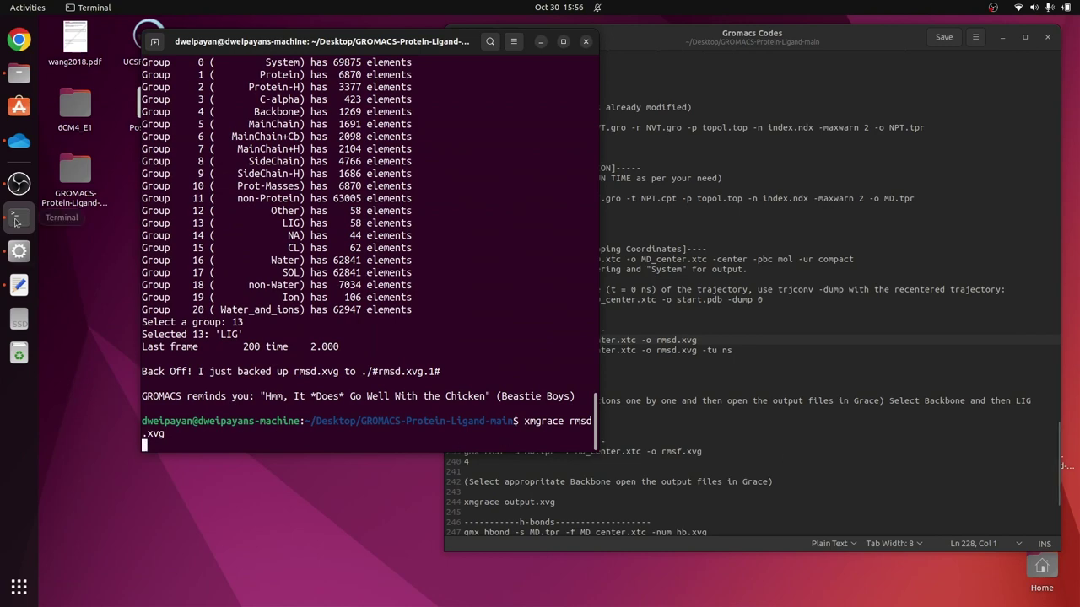
click(18, 251)
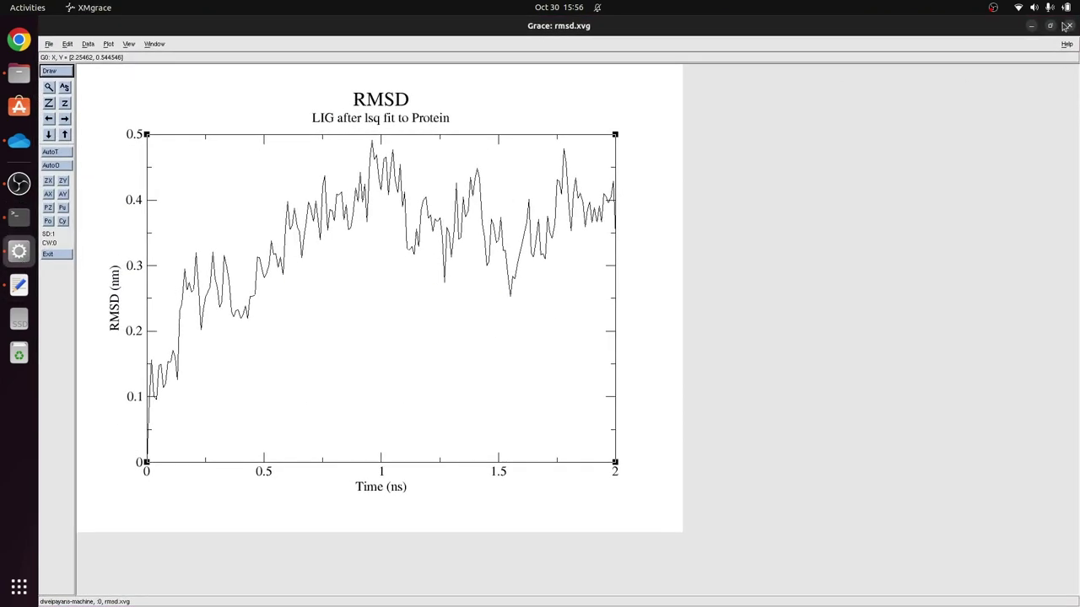
click(1067, 25)
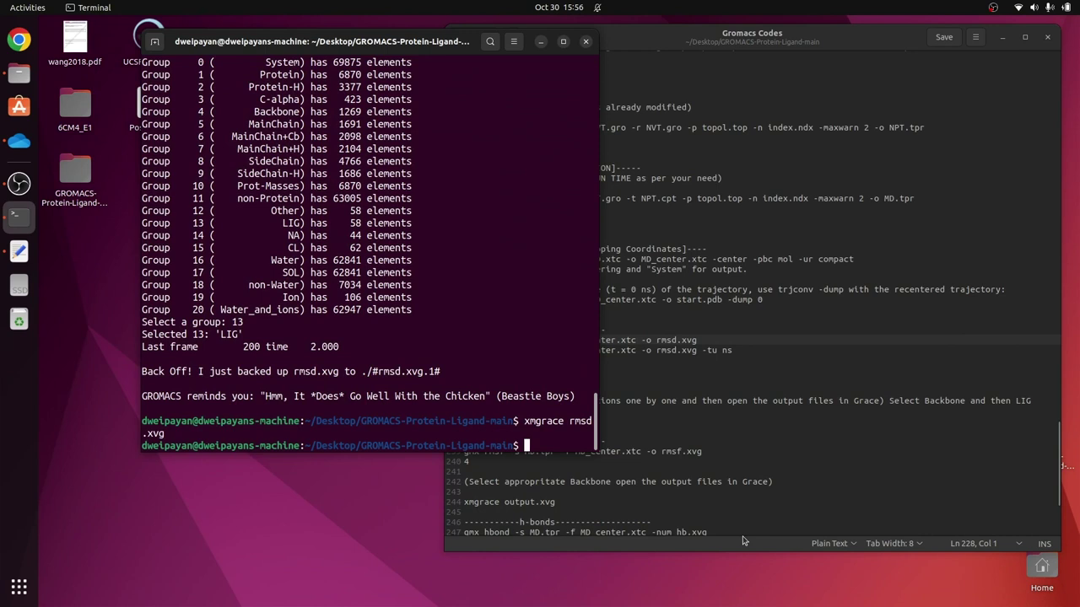
Recall the gmx rms command with -tu ns in the terminal and change its output name to rmsd1.xvg.
key(Up)
key(Up)
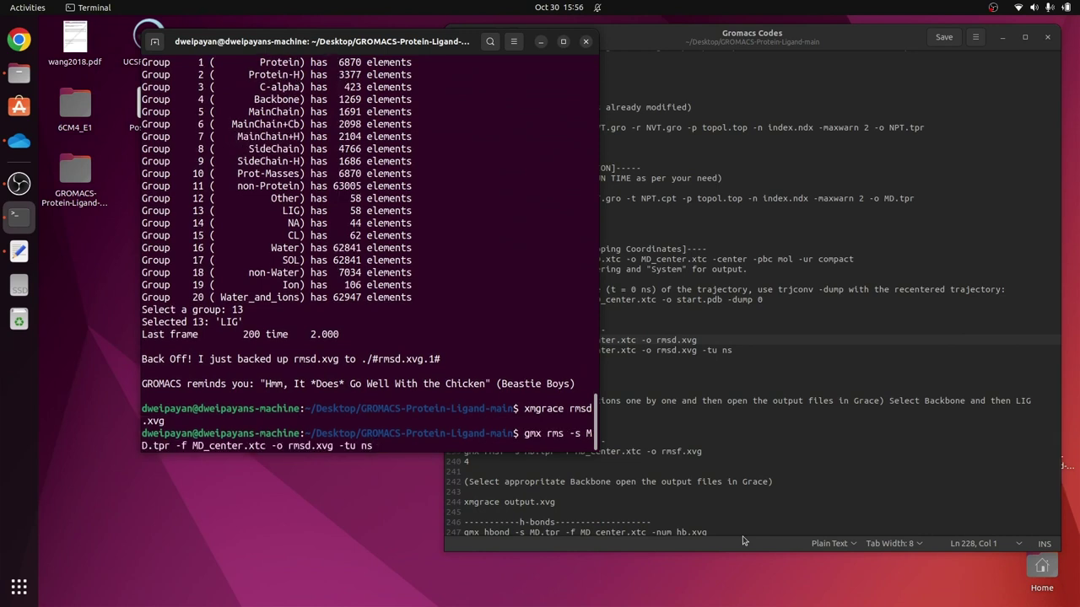
key(Left)
key(Left)
key(Left)
key(Left)
key(Left)
key(Left)
key(Left)
key(Left)
key(Left)
key(Left)
key(Left)
text(1)
Compare the two gmx rms commands under RMSD Calculations in the notes, without and with -tu ns.
click(737, 329)
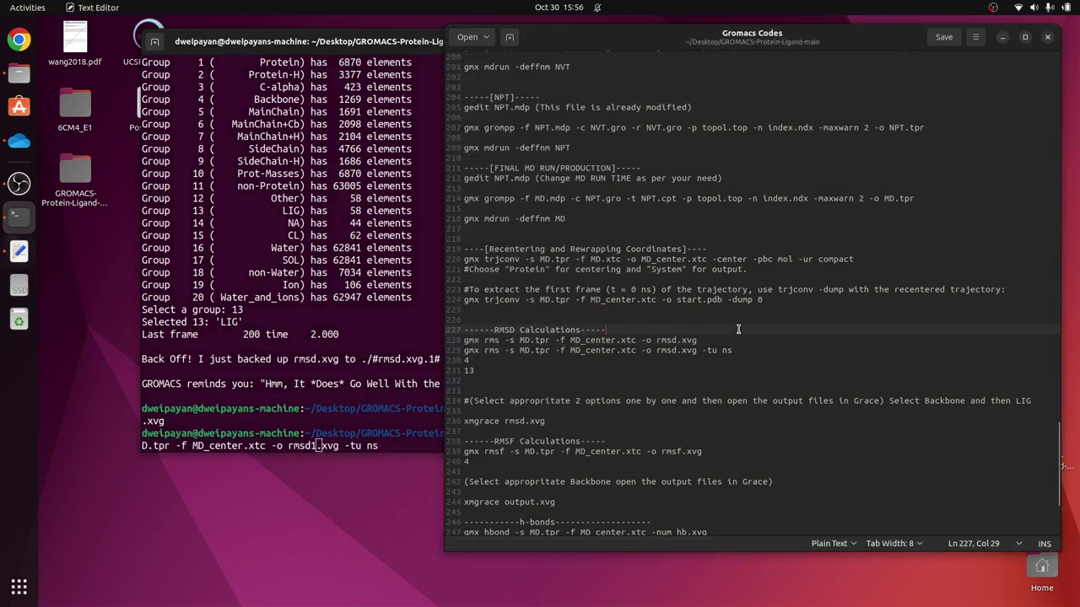
click(464, 340)
key(shift+Right)
key(shift+Right)
key(shift+Right)
key(shift+Right)
key(shift+Right)
key(shift+Right)
key(shift+Right)
key(shift+Right)
key(shift+Right)
key(shift+Right)
key(shift+Right)
key(shift+Right)
key(shift+Right)
key(shift+Right)
key(shift+Right)
key(shift+Right)
key(shift+Right)
key(shift+Right)
key(shift+Right)
key(shift+Right)
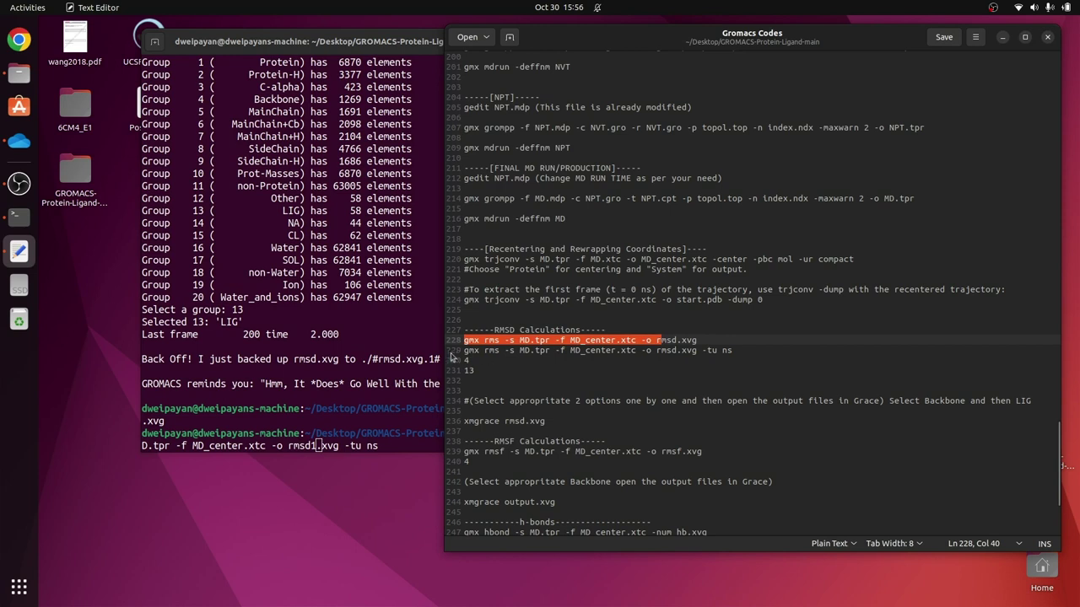
drag(464, 350, 732, 351)
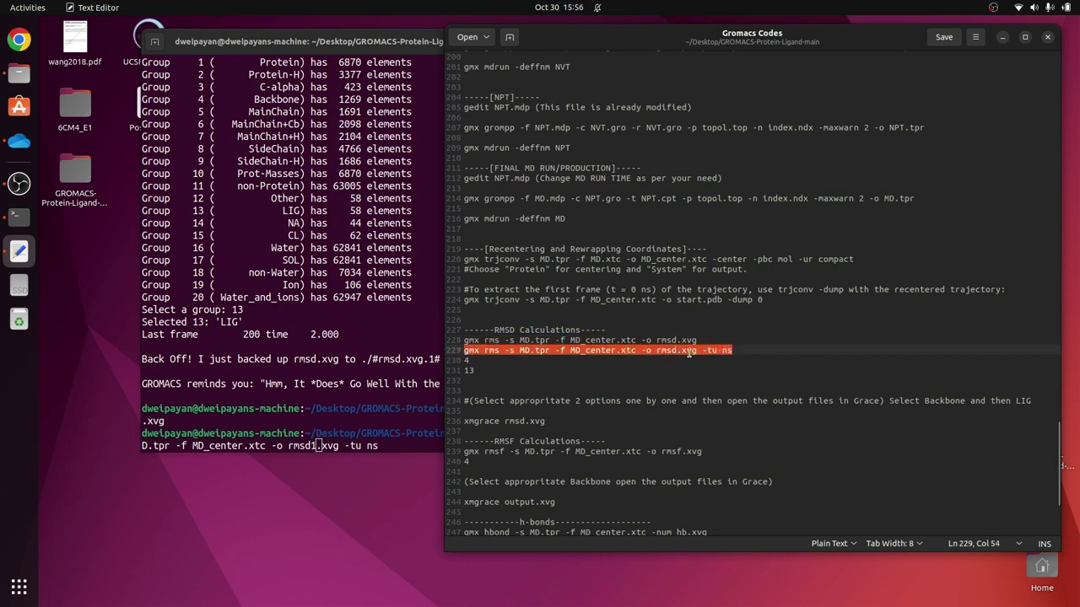
Try changing the output name to rmsd1.xvg in the notes' -tu ns command, and remove the change.
click(681, 351)
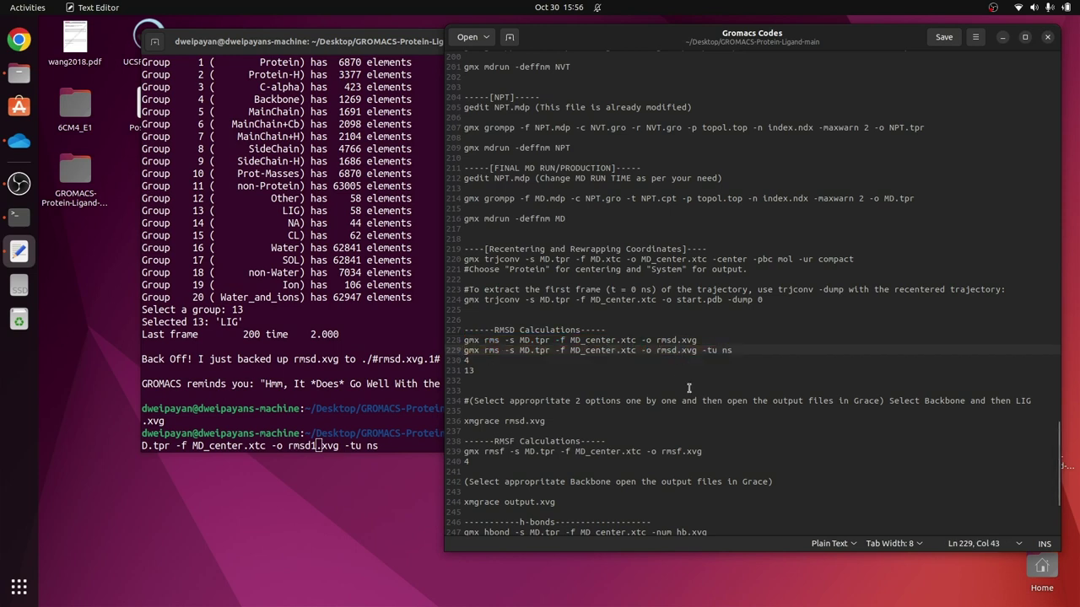
text(1)
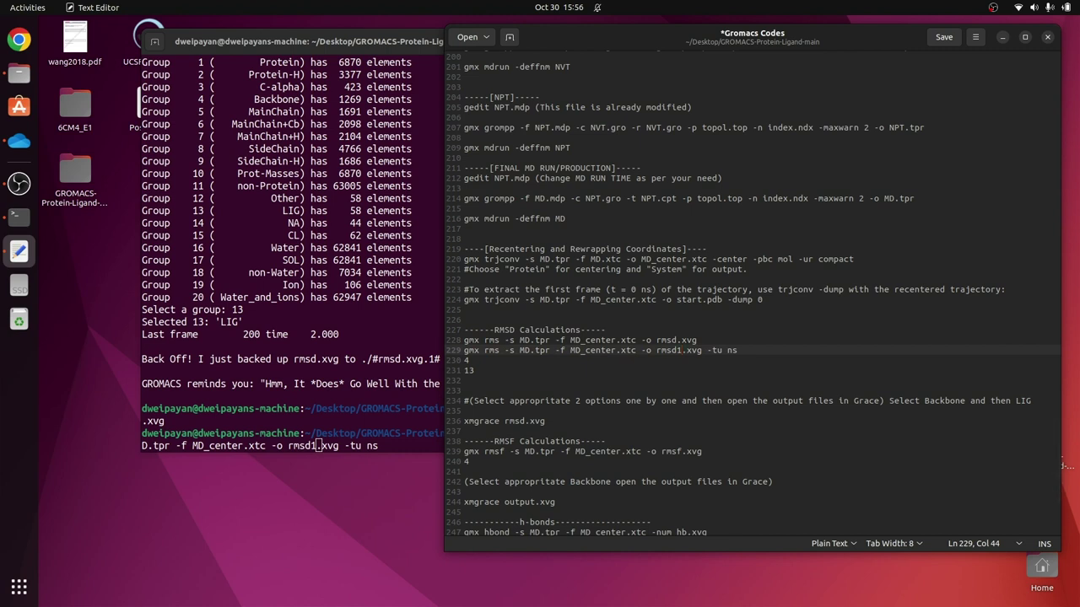
key(BackSpace)
Run the gmx rms command with output rmsd1.xvg in the terminal and choose group 1 (Protein) for the least squares fit.
click(387, 441)
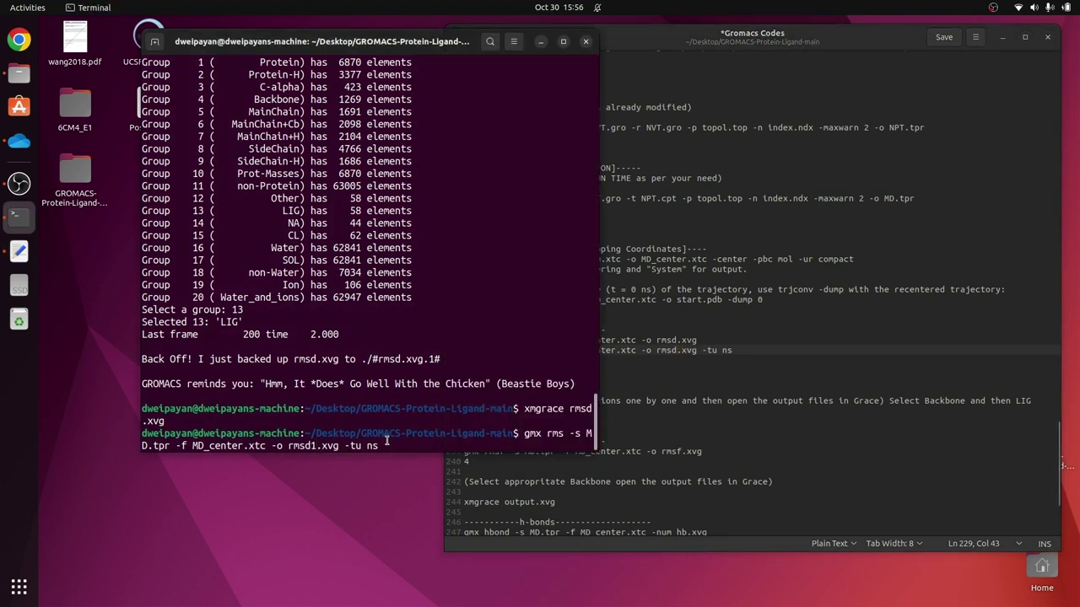
key(Return)
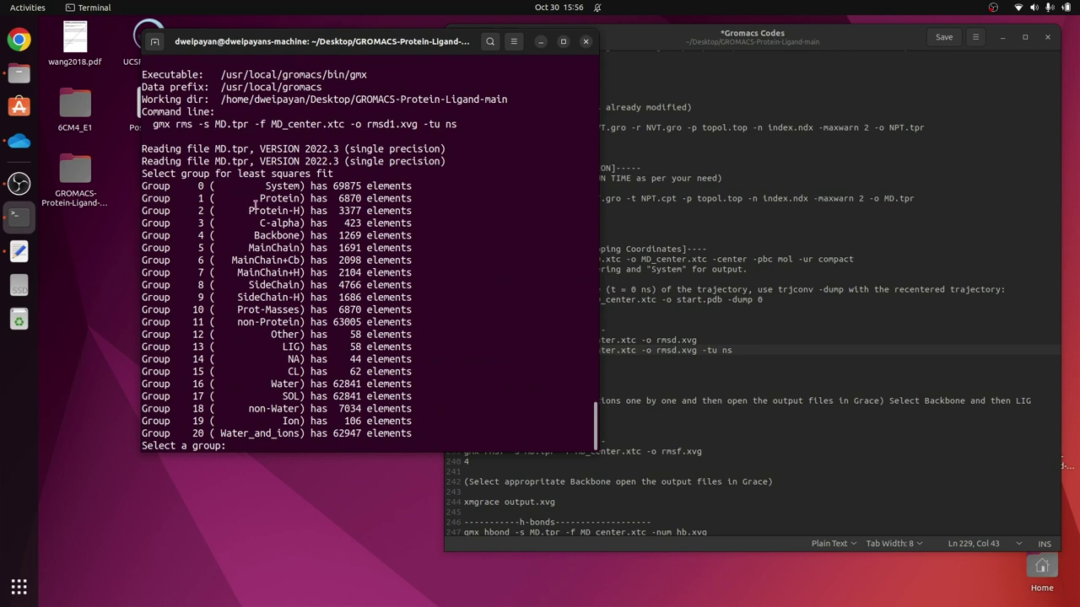
text(1)
key(Return)
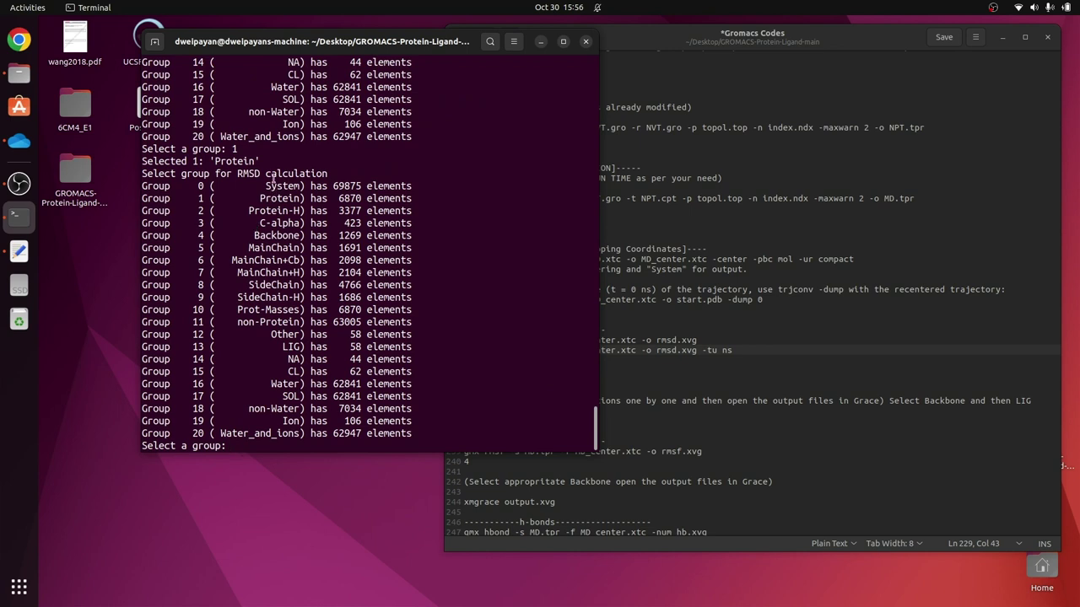
Choose group 4 (Backbone) for the RMSD calculation in the terminal.
drag(258, 197, 296, 197)
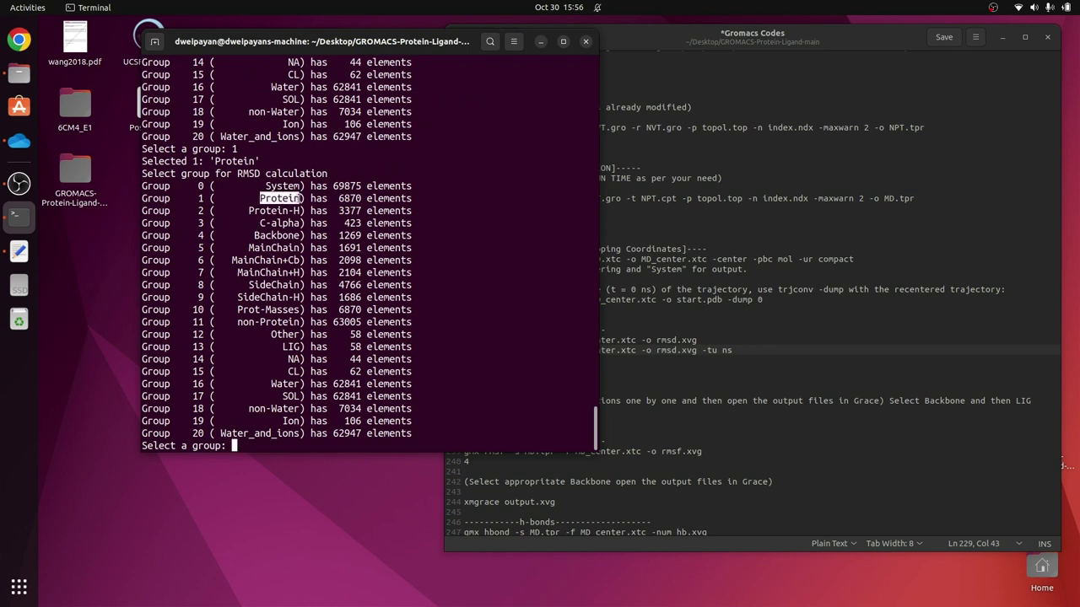
drag(300, 235, 255, 235)
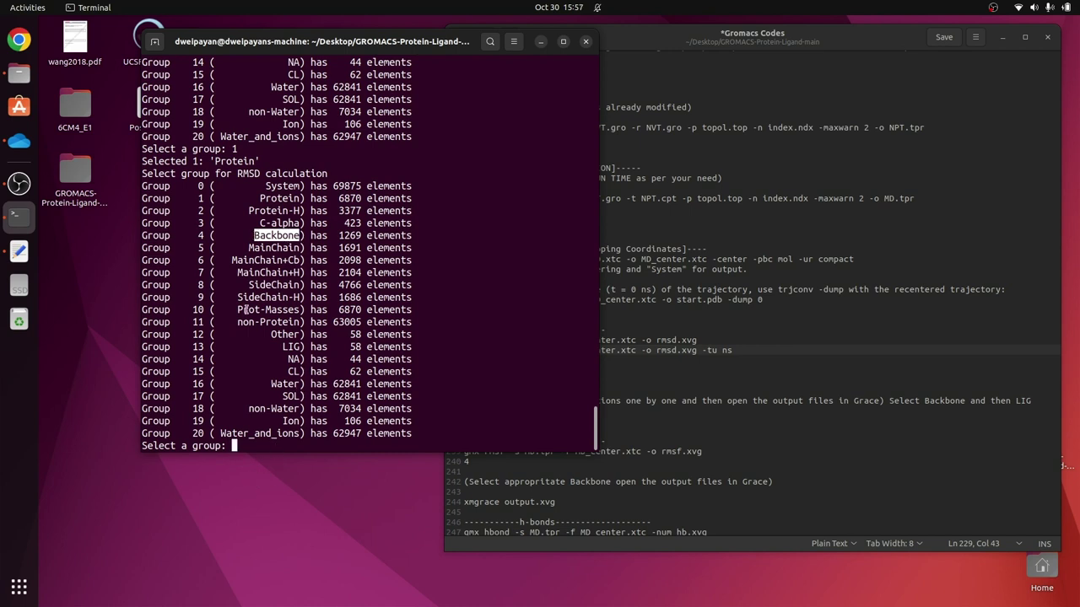
text(4)
key(Return)
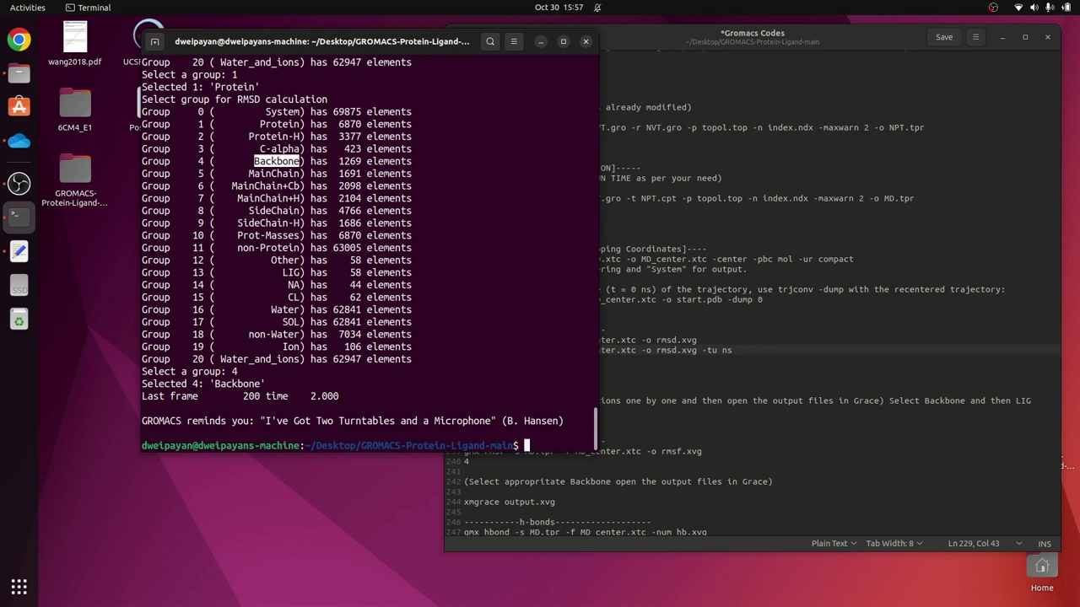
Check the rmsd.xvg and rmsd1.xvg output files in the GROMACS-Protein-Ligand-main folder, and return to the terminal.
click(18, 218)
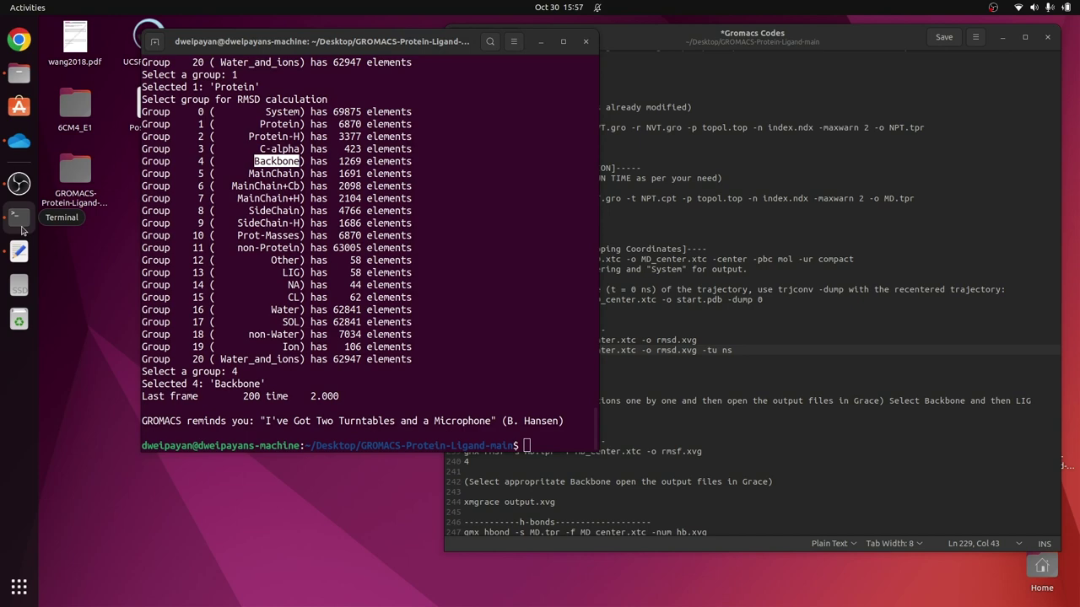
click(19, 74)
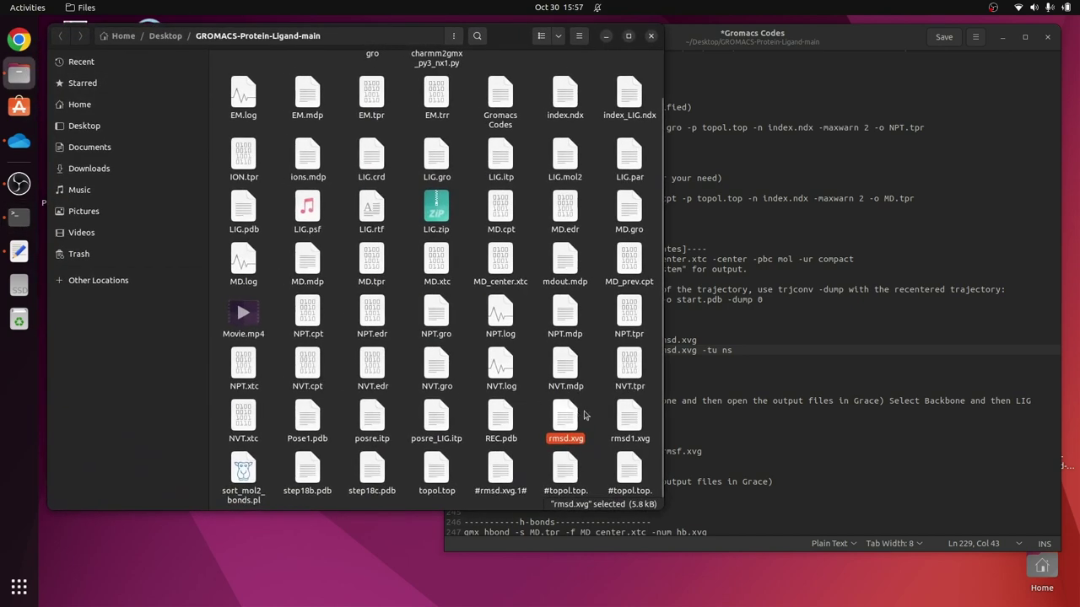
click(614, 424)
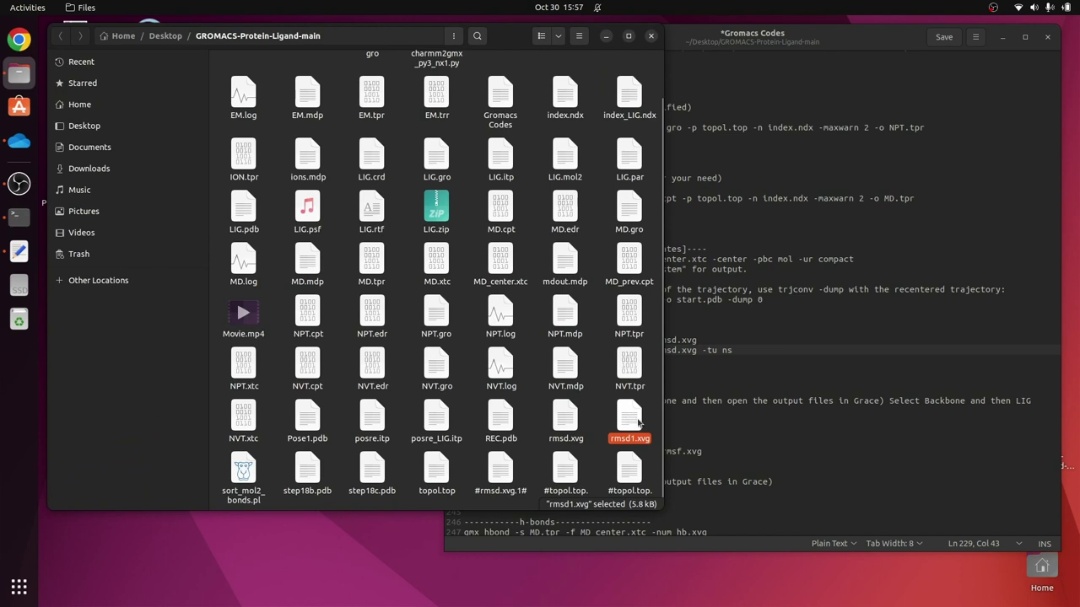
click(566, 424)
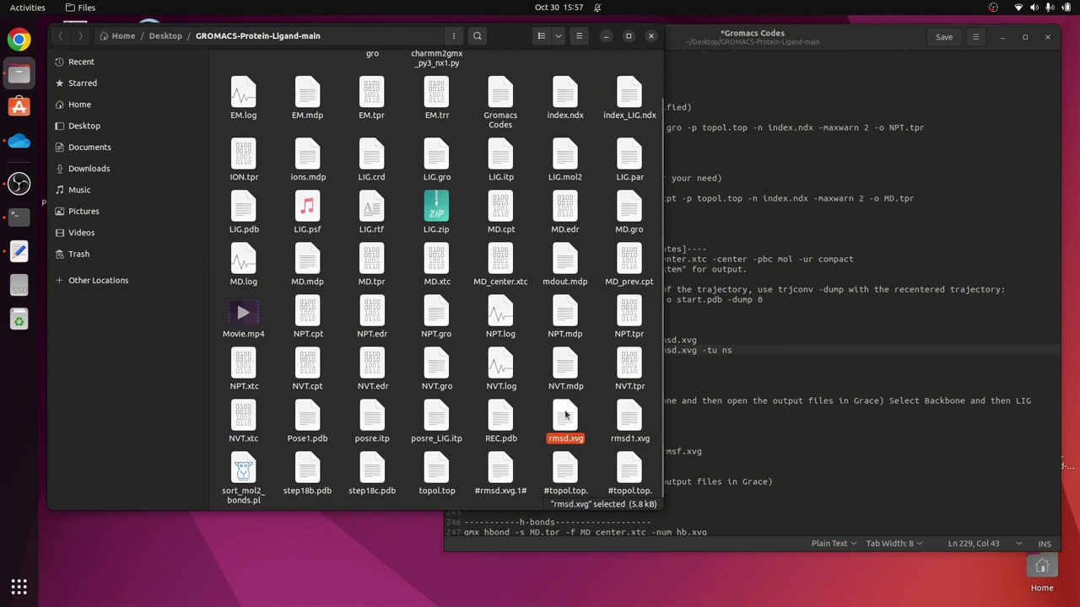
click(635, 425)
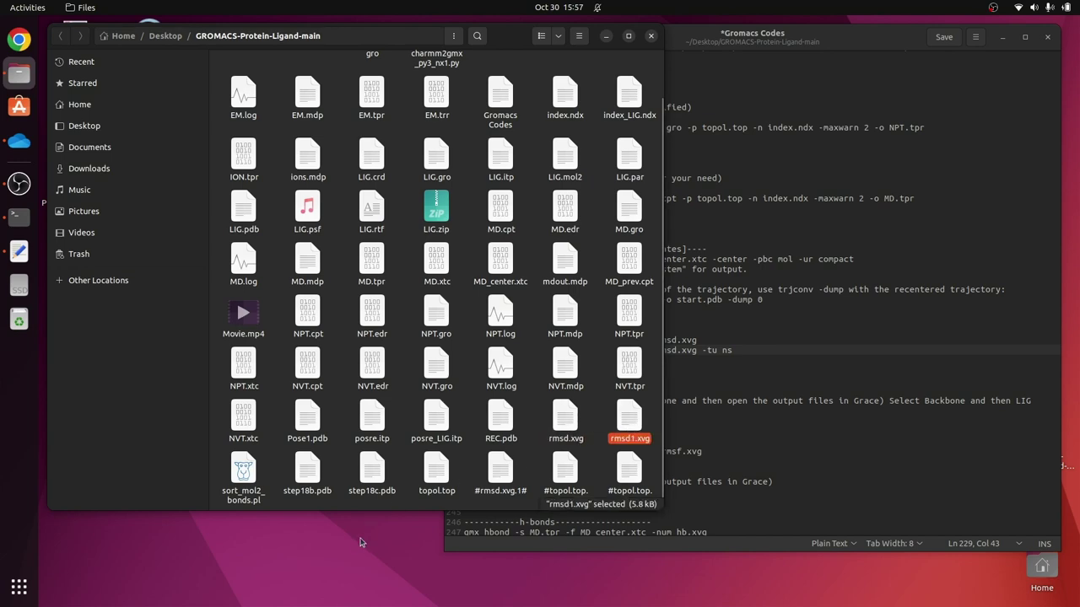
click(605, 35)
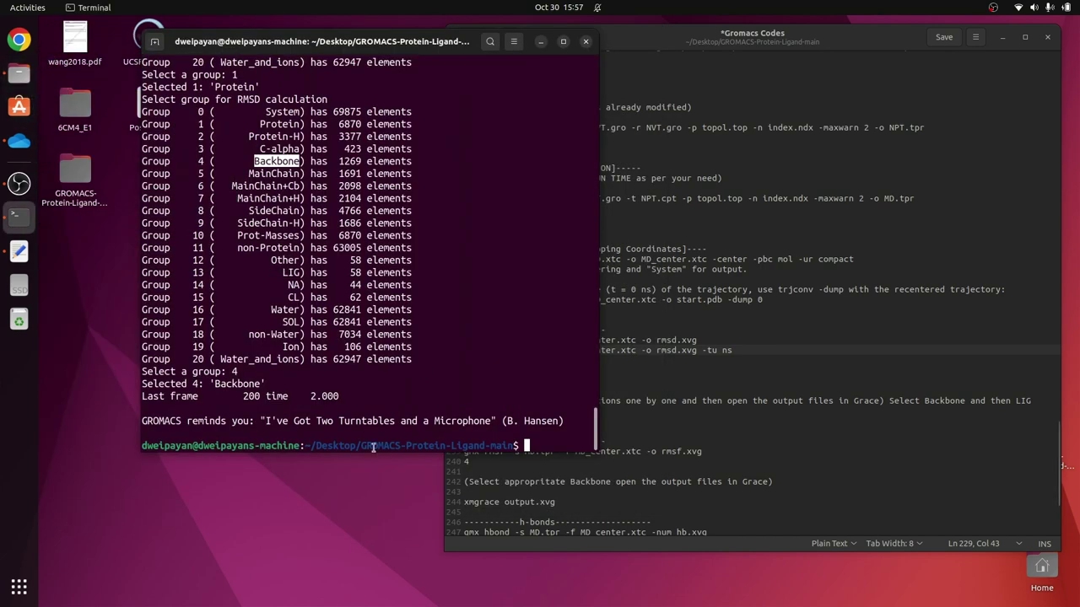
Plot rmsd.xvg and rmsd1.xvg together with xmgrace, view the graph full screen, and close it.
text(xmgrace)
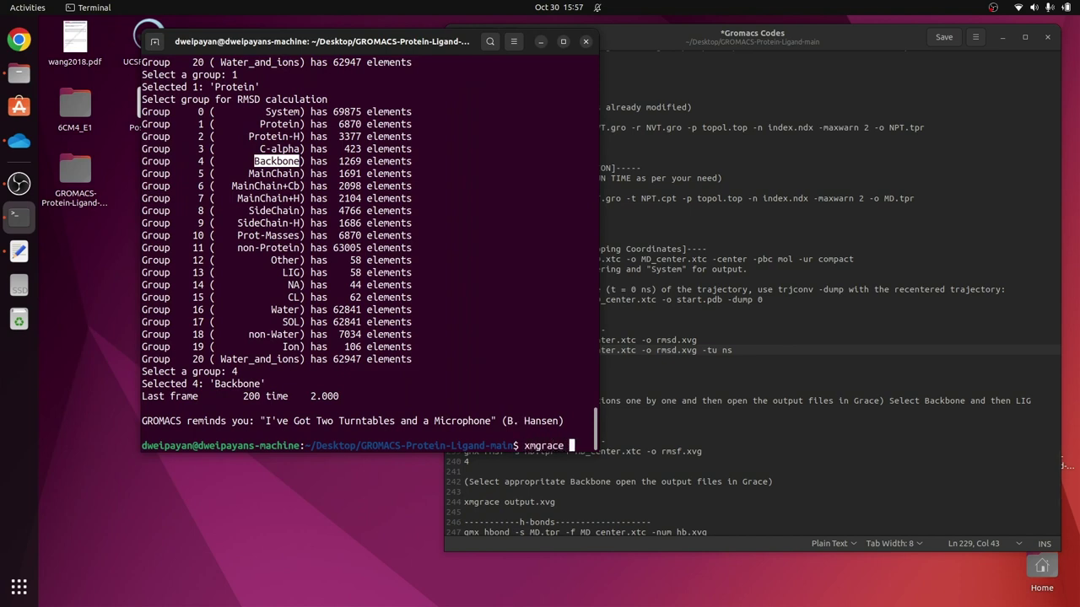
text( rmsd)
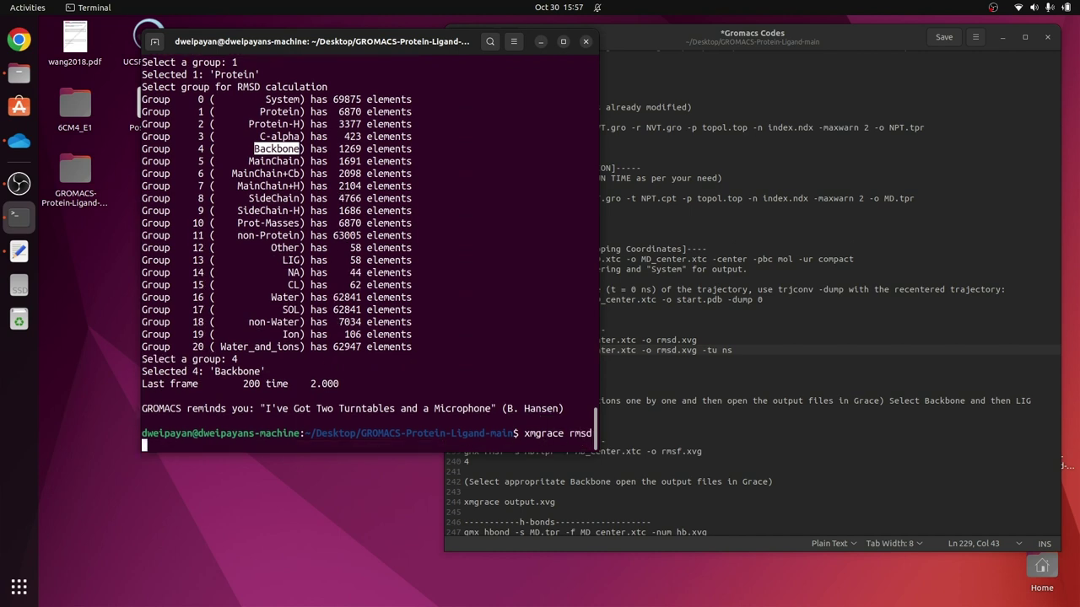
text(.xvg rmsd1.xvg)
drag(596, 384, 789, 384)
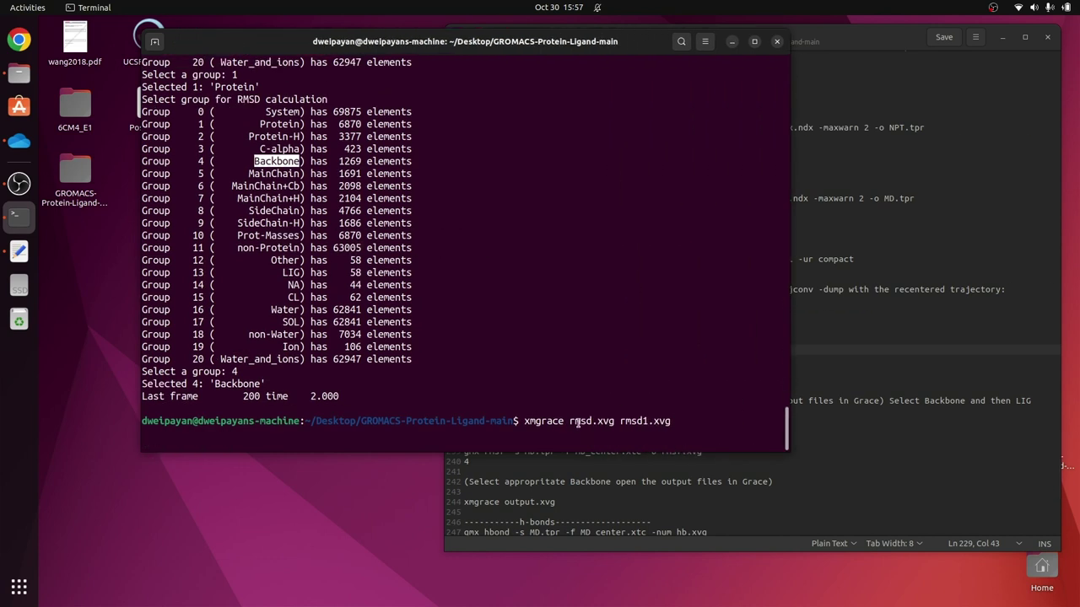
drag(575, 424, 681, 421)
click(573, 424)
click(682, 422)
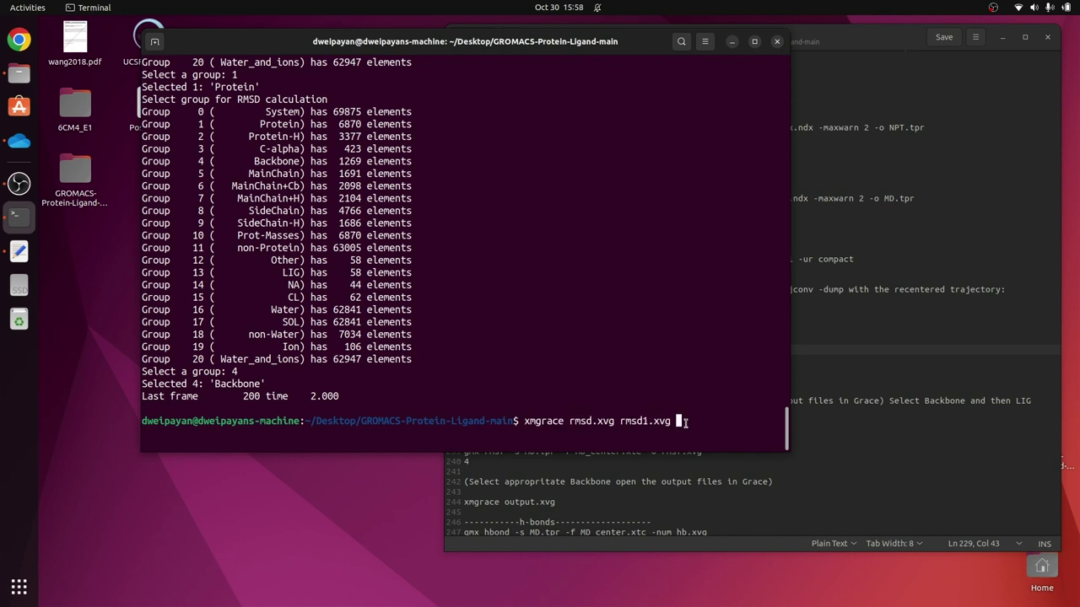
key(Return)
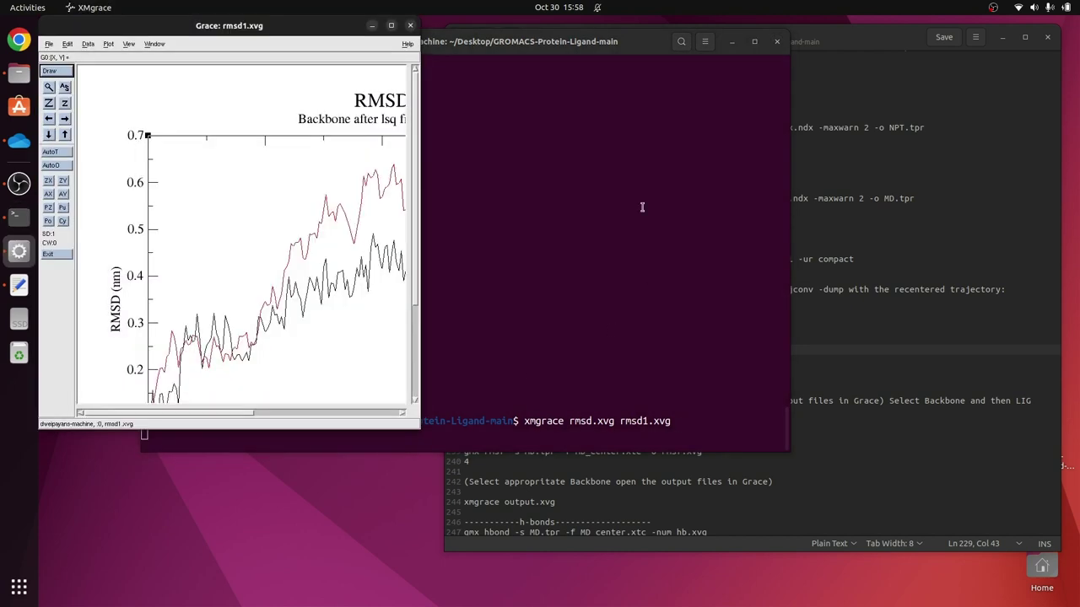
click(391, 25)
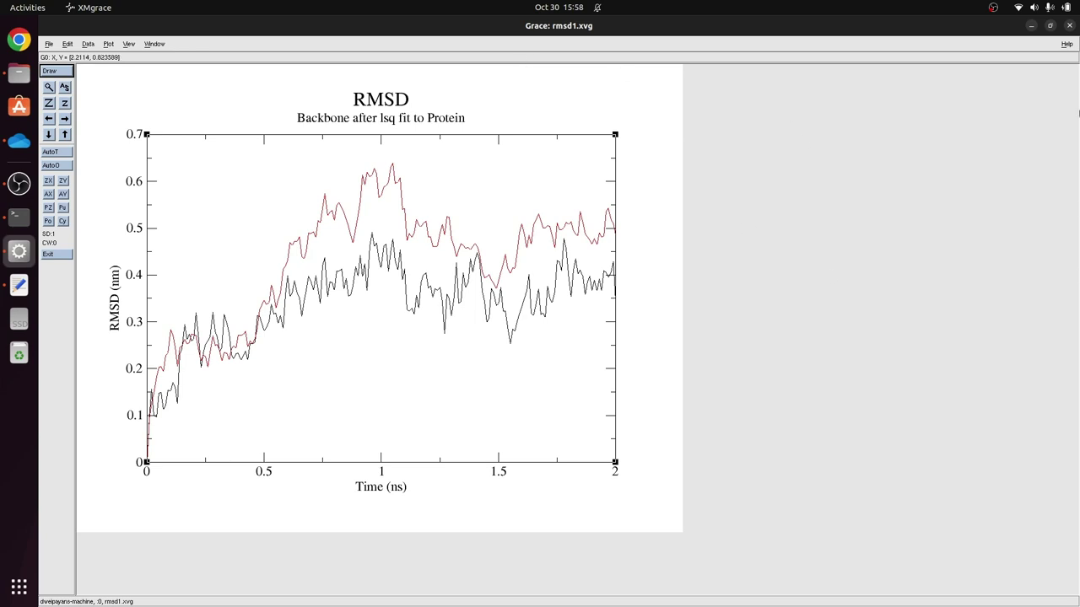
click(1070, 26)
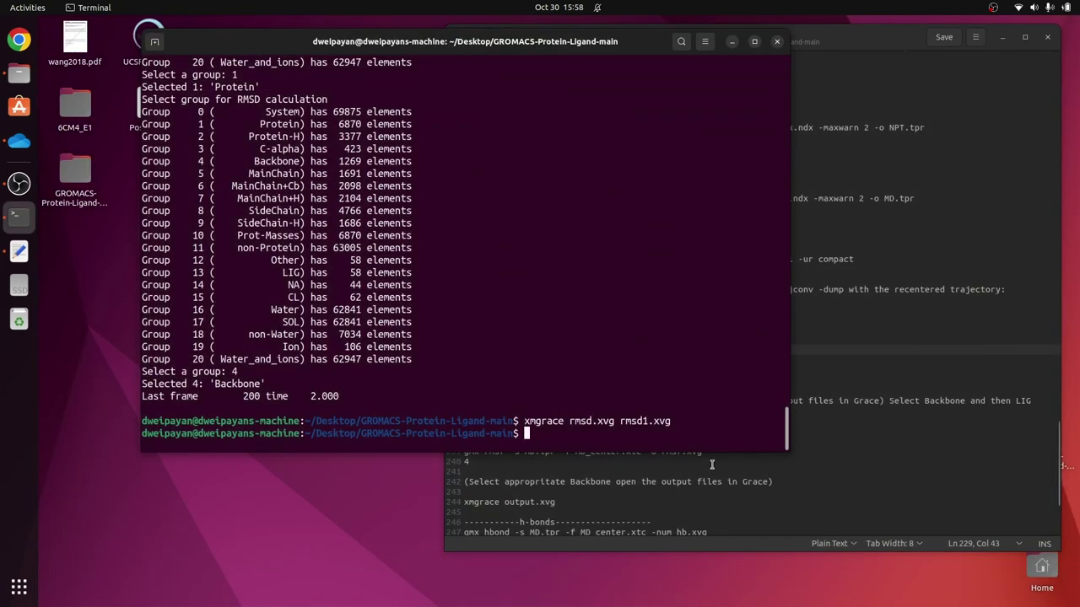
Copy the gmx rmsf command under RMSF Calculations in the notes and run it in the terminal.
click(706, 464)
scroll(767, 468, down, 5)
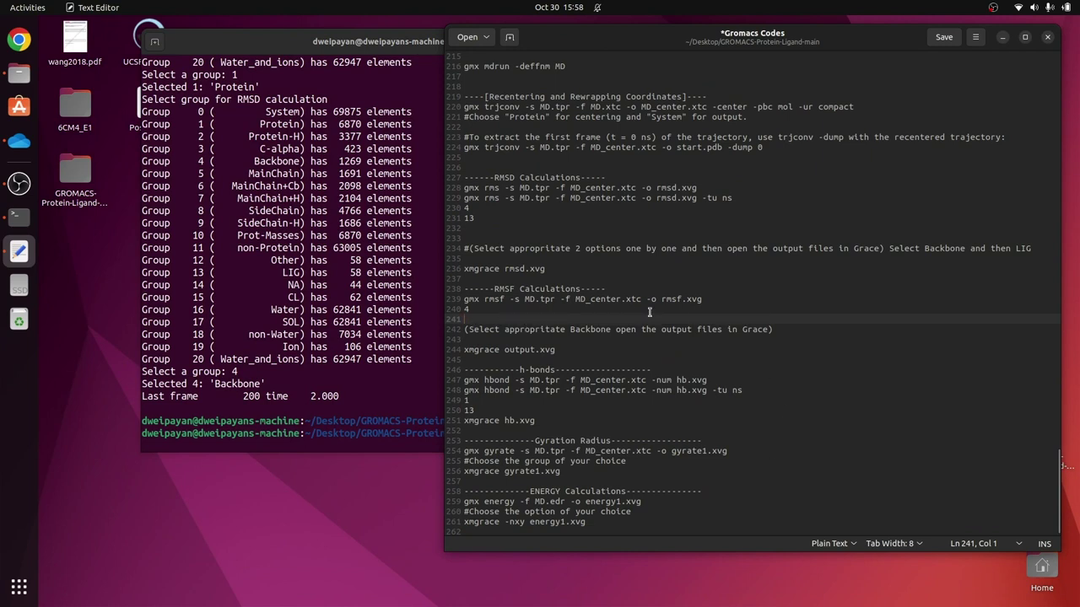
drag(707, 299, 463, 301)
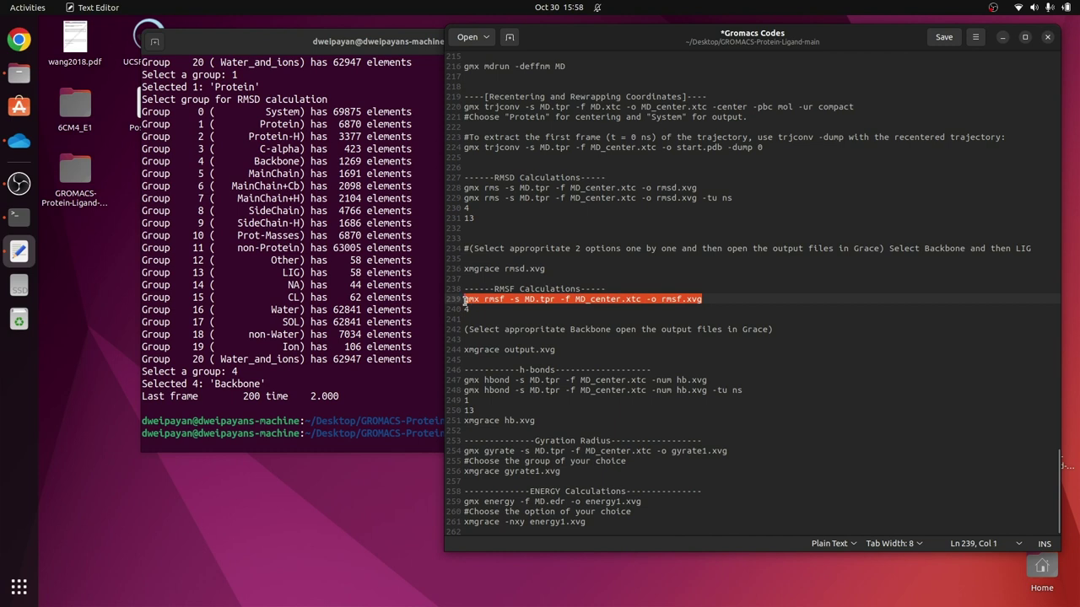
right_click(468, 300)
click(504, 356)
click(396, 424)
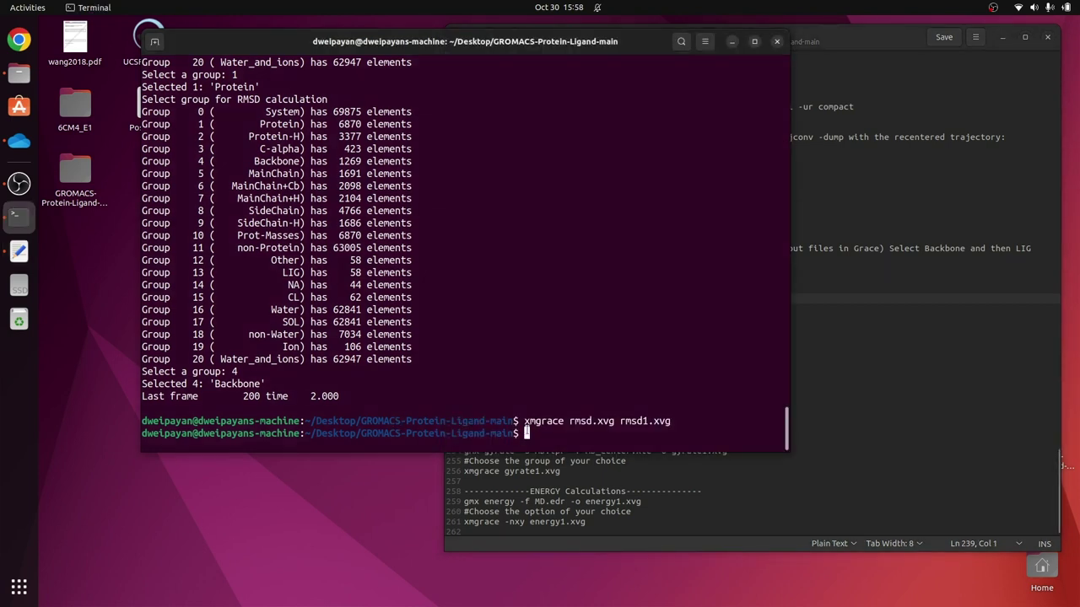
key(ctrl+shift+v)
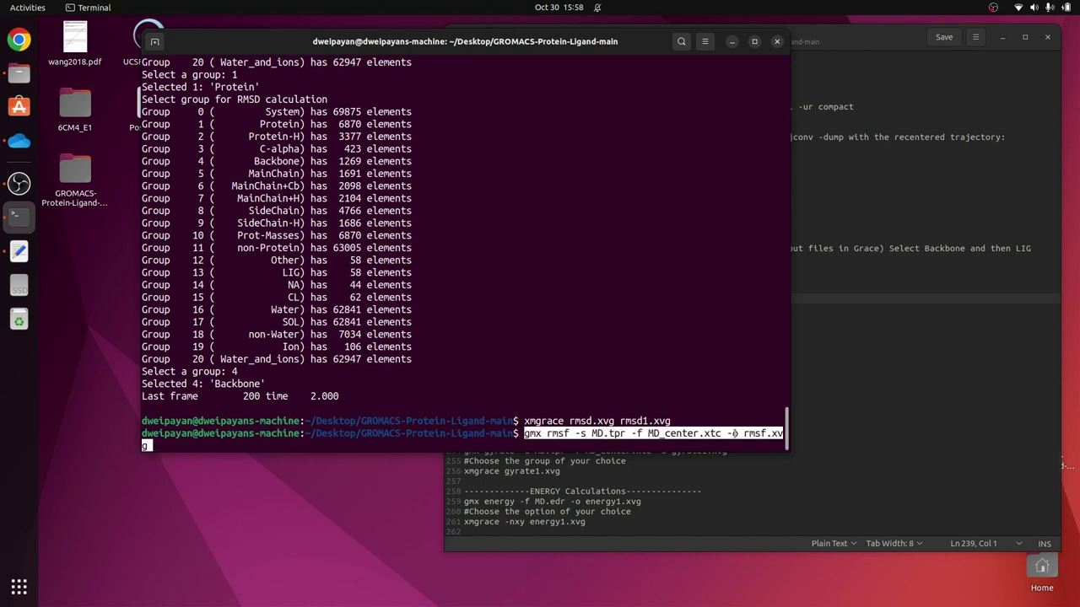
key(Return)
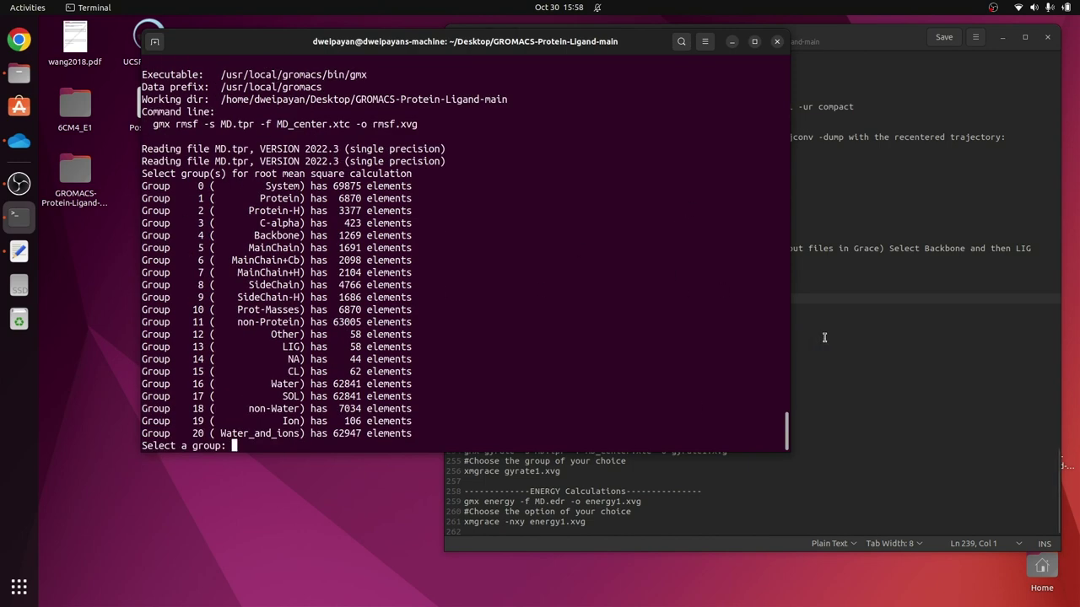
Check the group suggested for RMSF in the notes, and choose group 13 (LIG) for the calculation in the terminal.
click(921, 354)
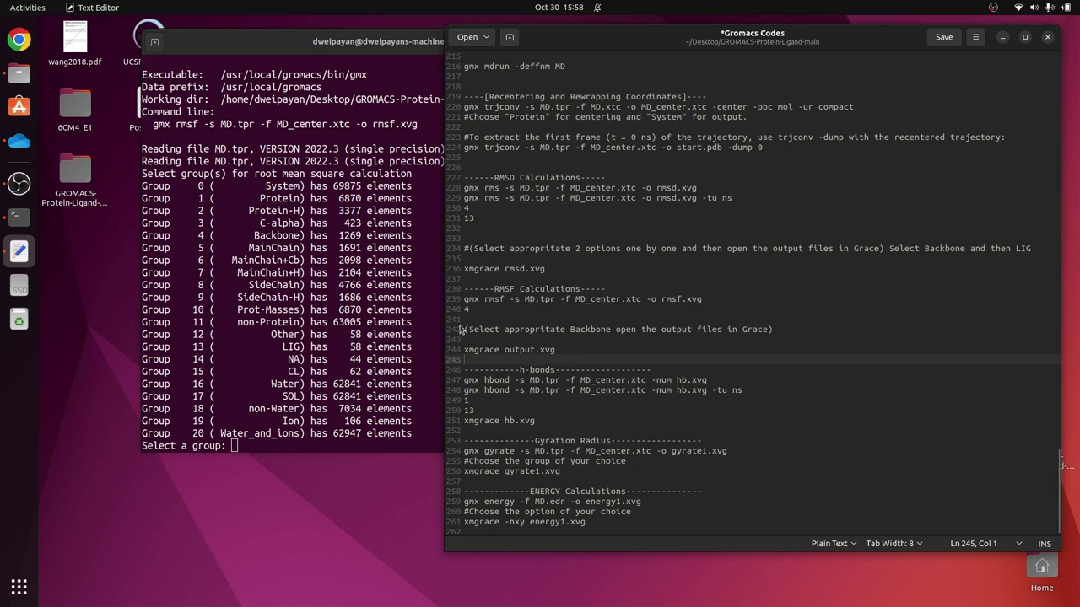
drag(470, 309, 463, 309)
drag(253, 235, 306, 236)
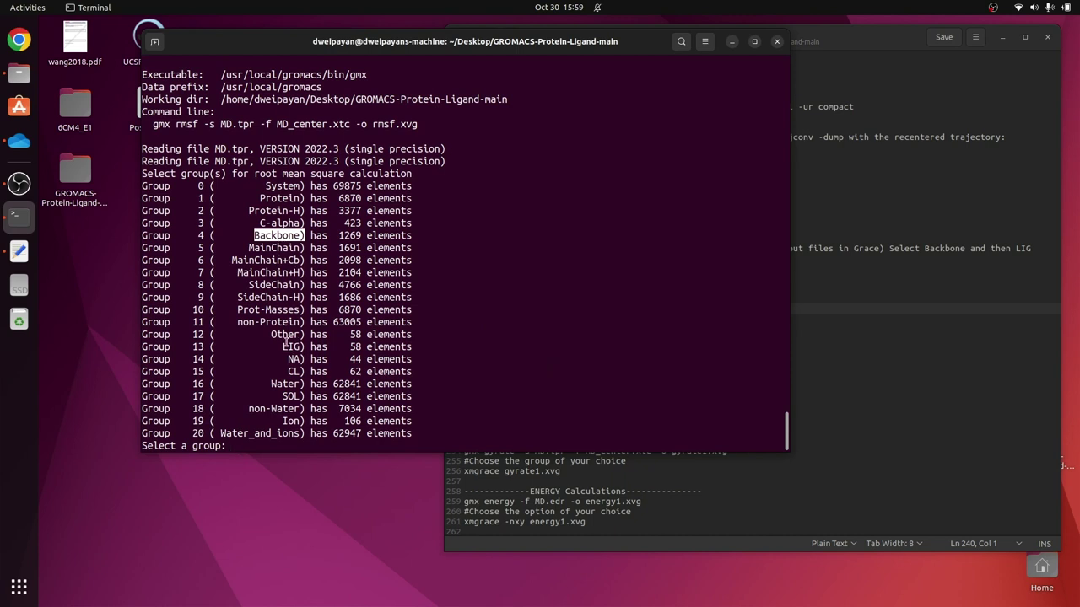
drag(145, 347, 302, 355)
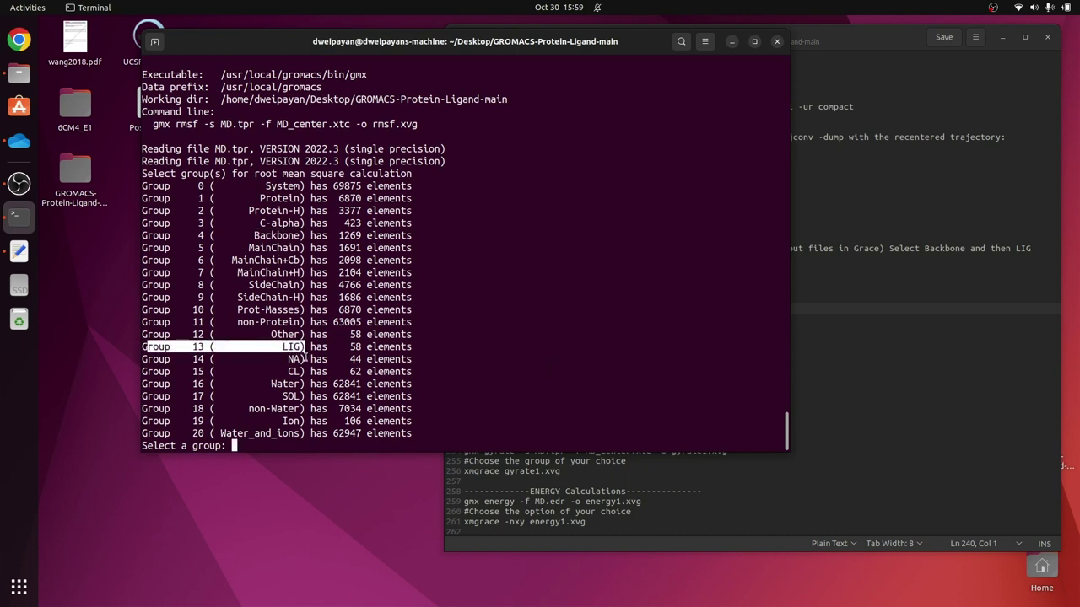
text(13)
key(Return)
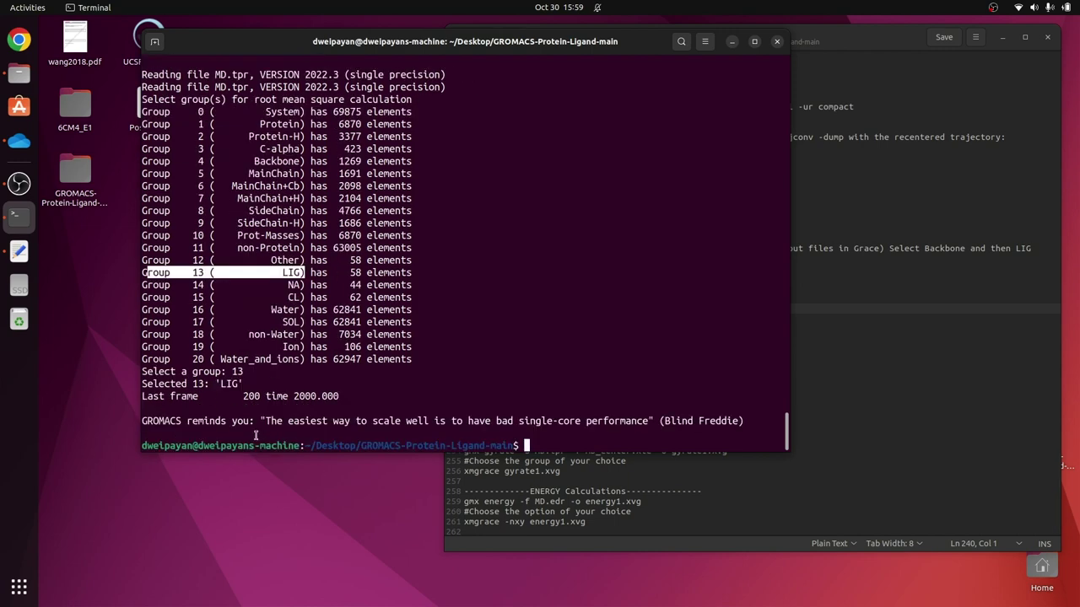
Check the RMSF command's output name in the notes and find rmsf.xvg in the project folder, then return to the terminal.
click(889, 445)
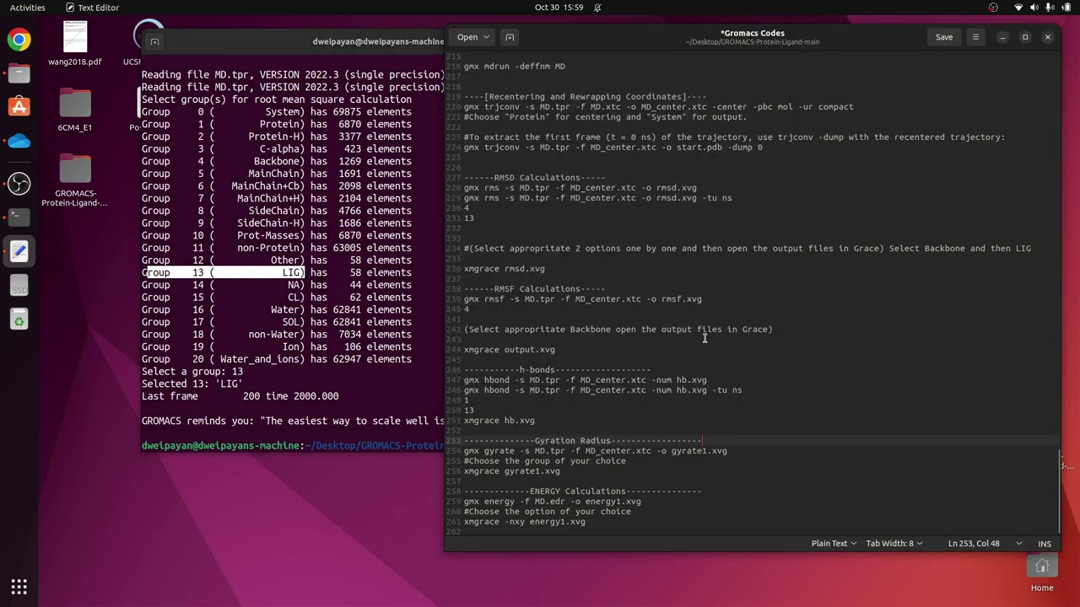
drag(661, 300, 702, 301)
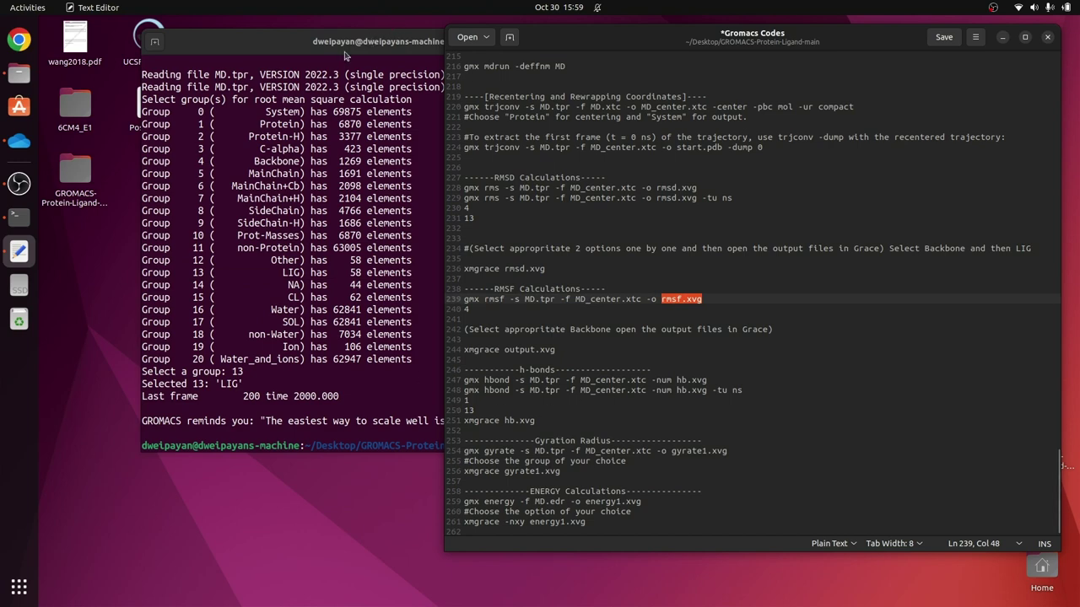
drag(345, 43, 306, 42)
click(18, 73)
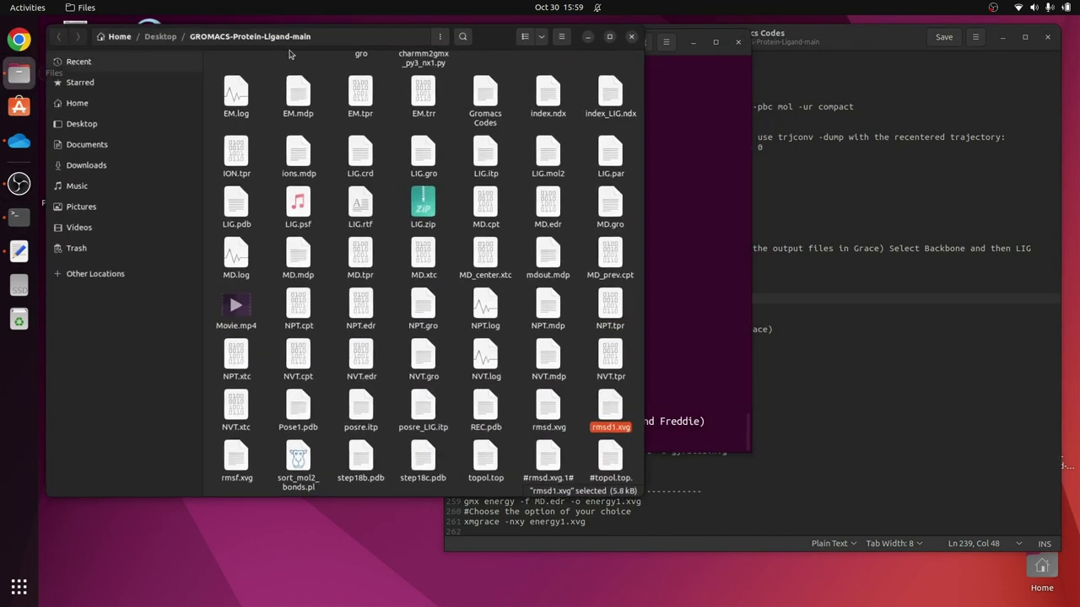
click(245, 470)
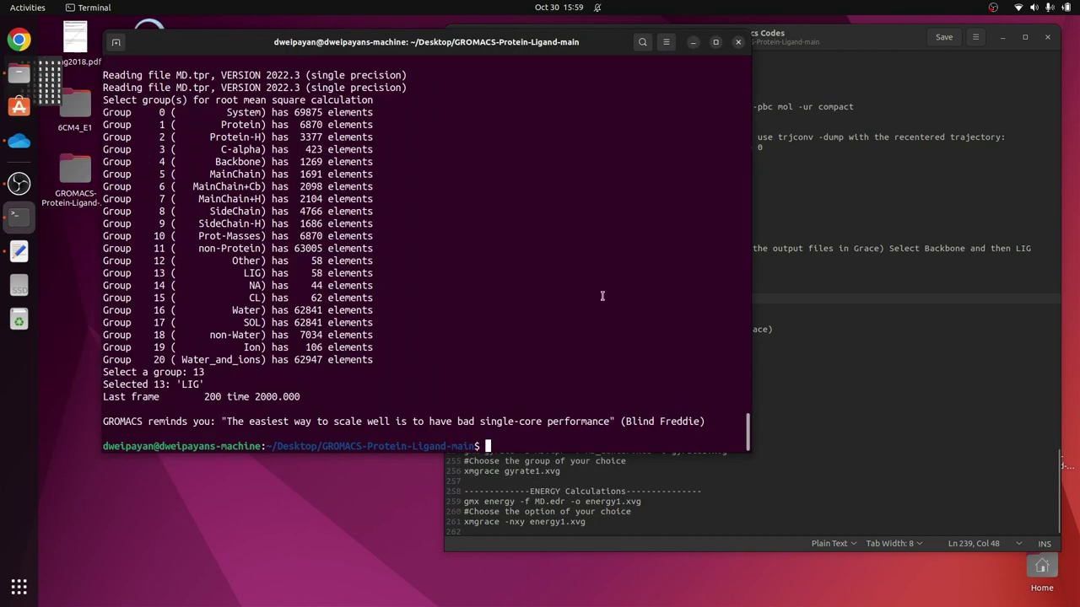
click(606, 35)
Plot rmsf.xvg with xmgrace, view the RMS fluctuation graph full screen, and close it.
text(xmg)
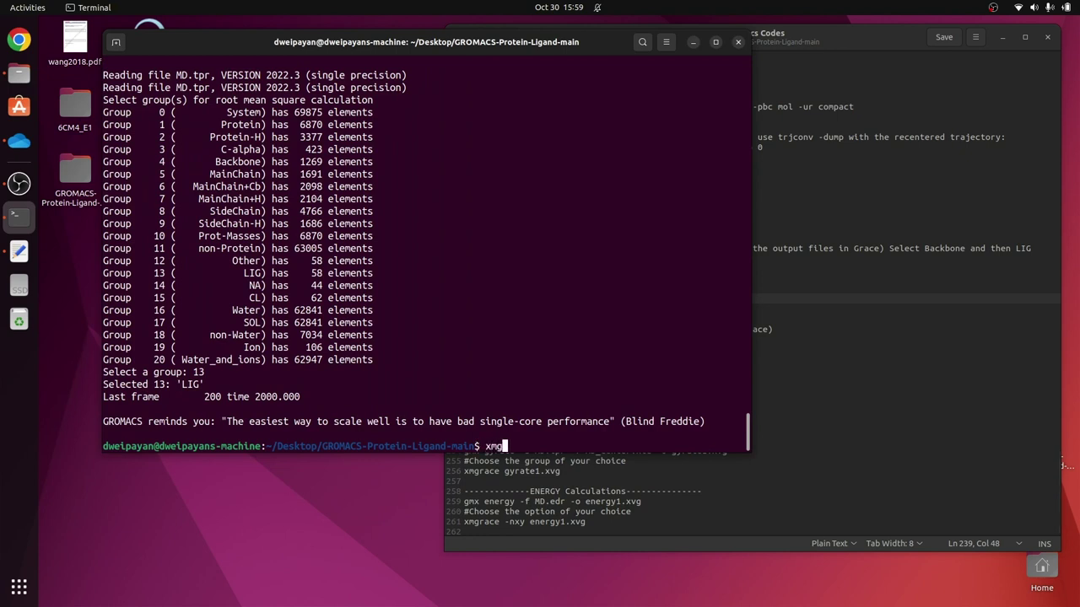
text(race rmsf.)
key(Tab)
key(Return)
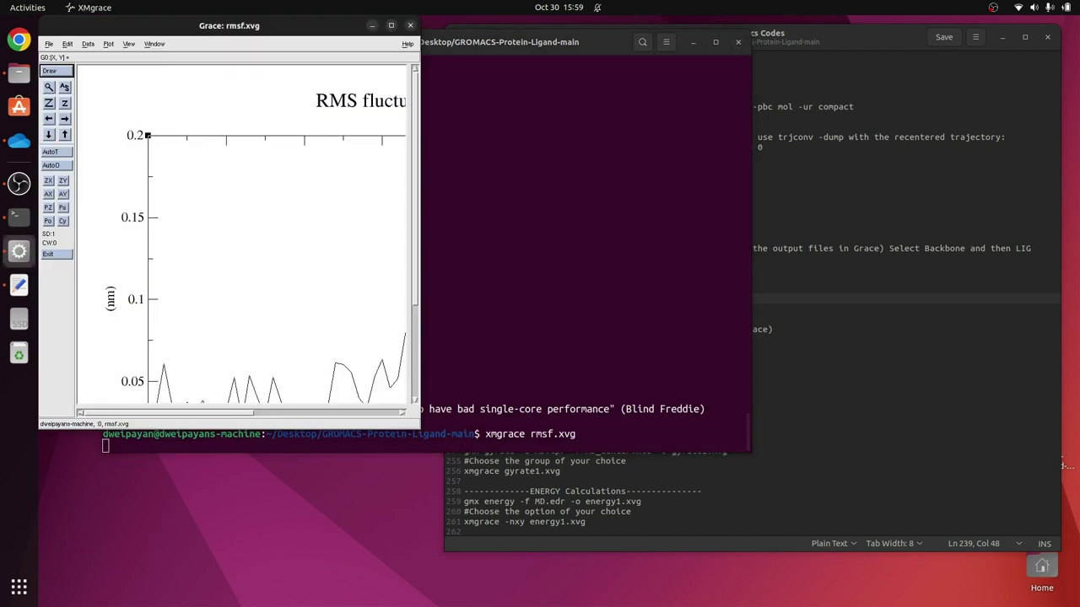
click(391, 24)
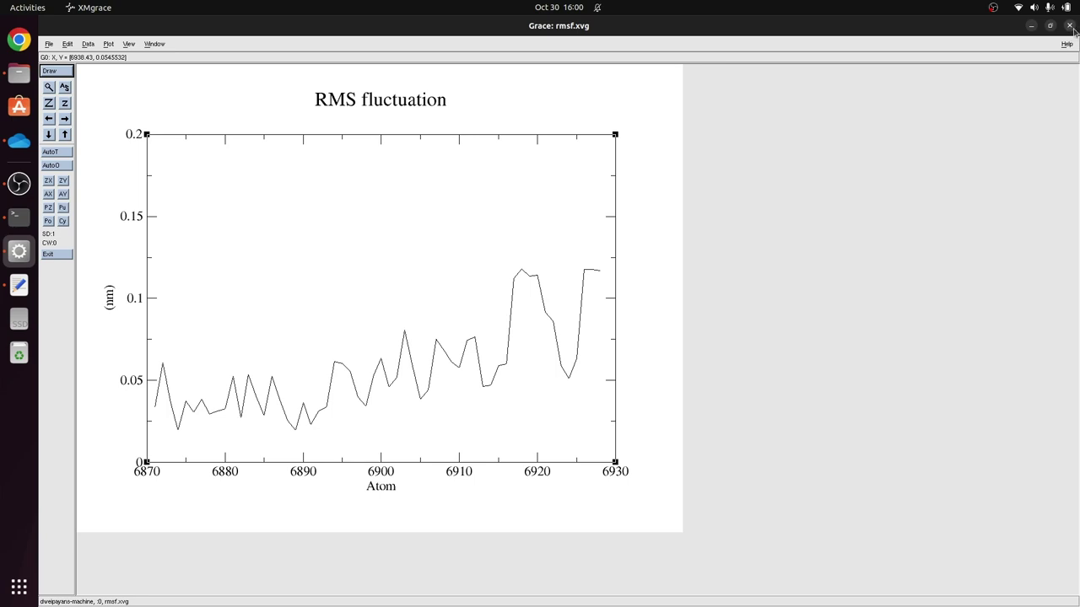
click(1071, 28)
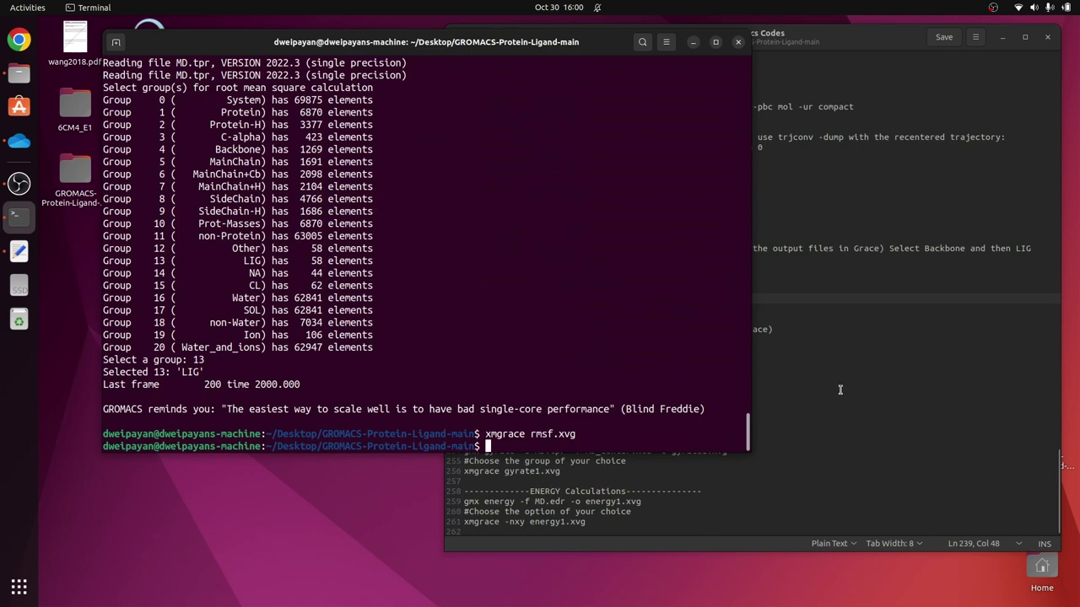
Copy the first gmx hbond command, the one without a time unit, from the h-bonds section of the notes.
click(839, 389)
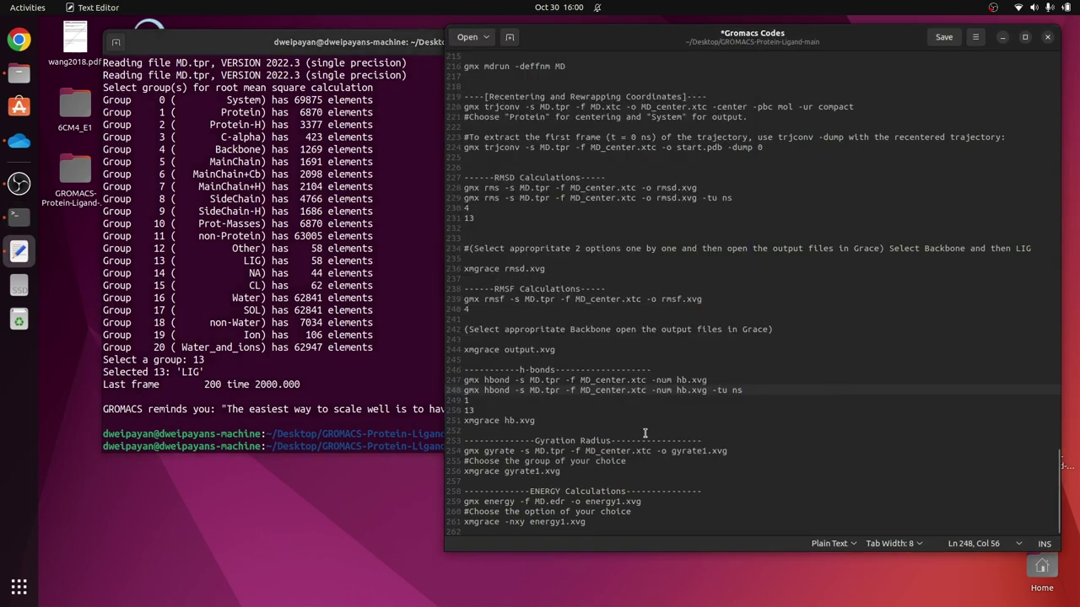
click(648, 409)
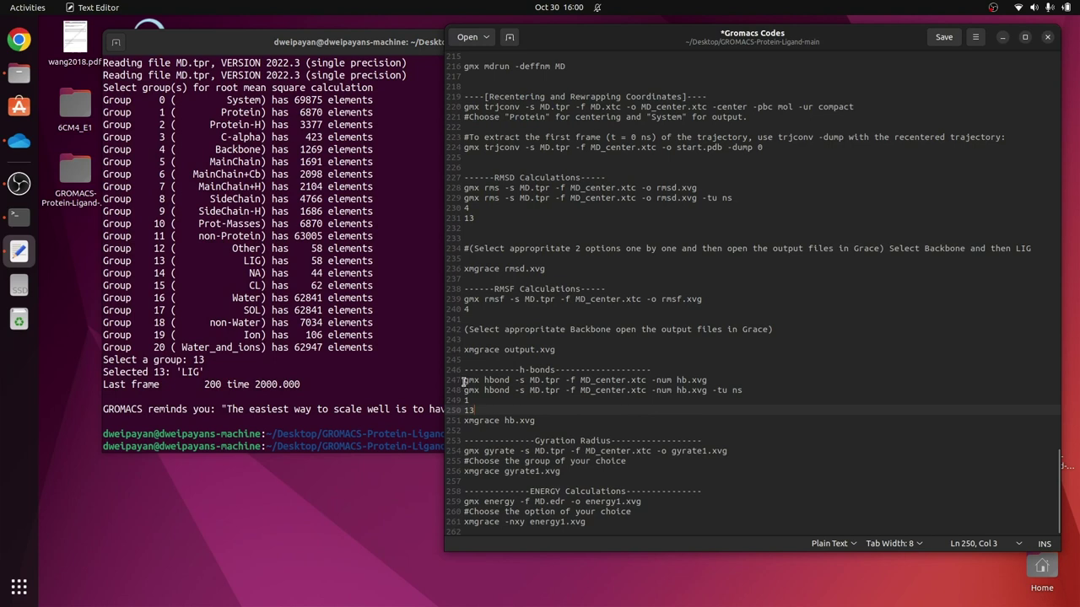
drag(463, 380, 708, 381)
right_click(708, 382)
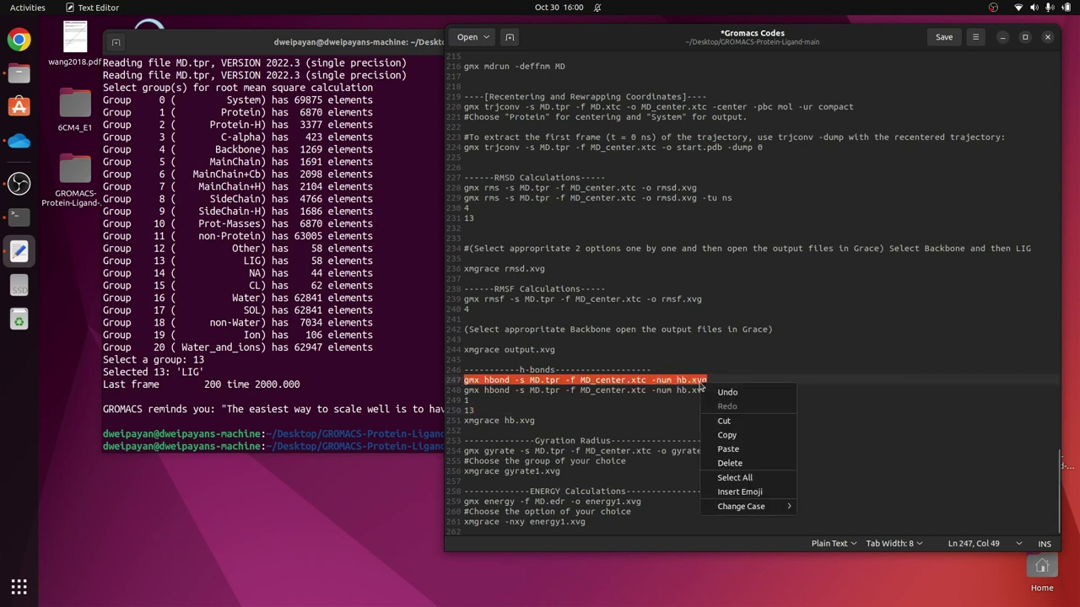
click(722, 433)
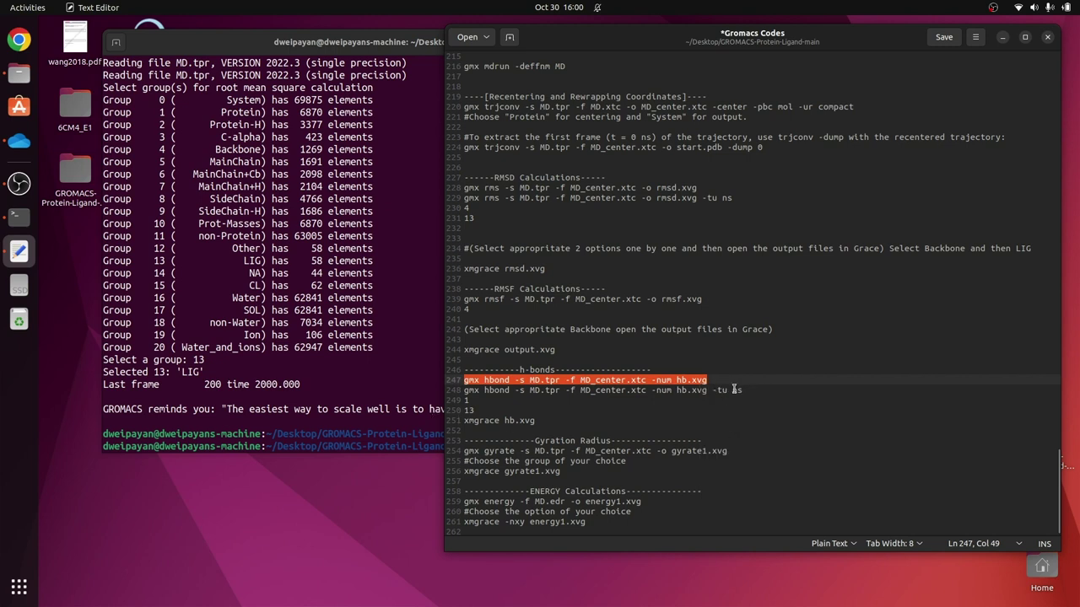
Copy the gmx hbond command with -tu ns from the notes and run it in the terminal.
drag(743, 391, 463, 392)
right_click(470, 391)
click(507, 445)
click(413, 433)
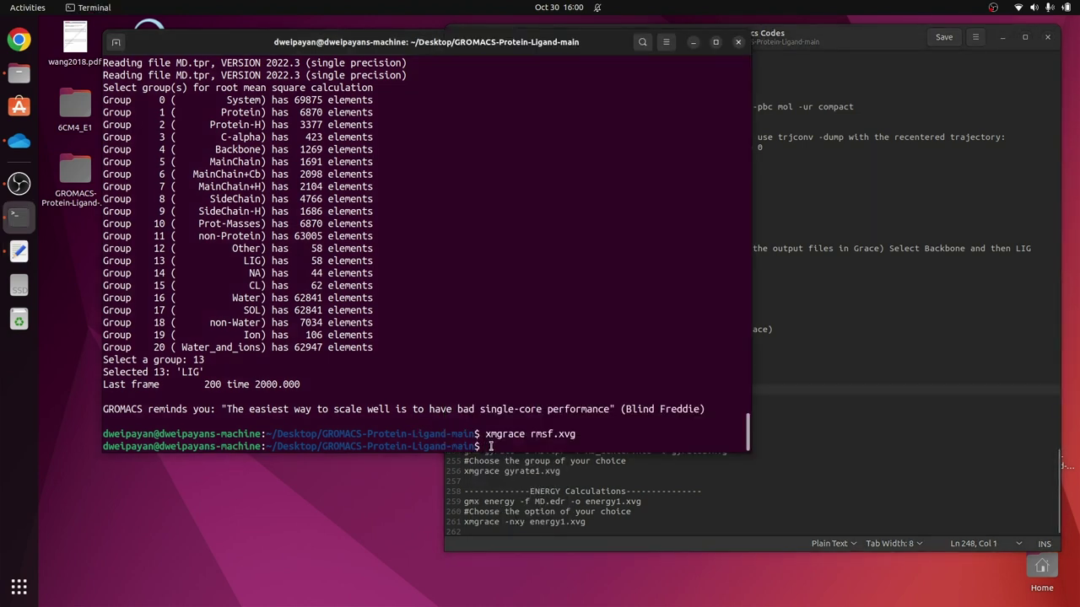
key(ctrl+shift+v)
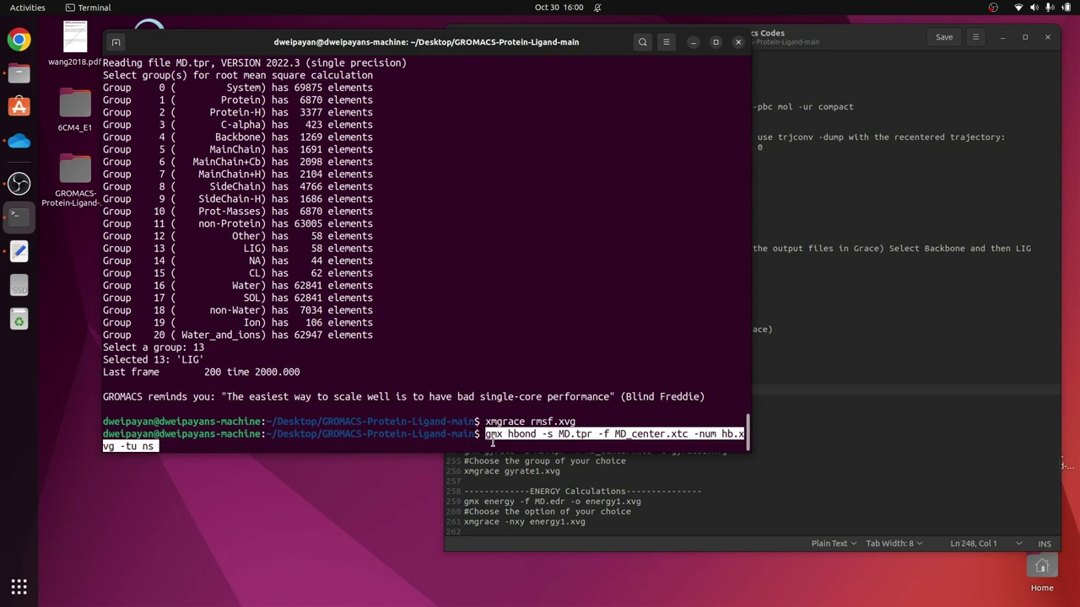
key(Return)
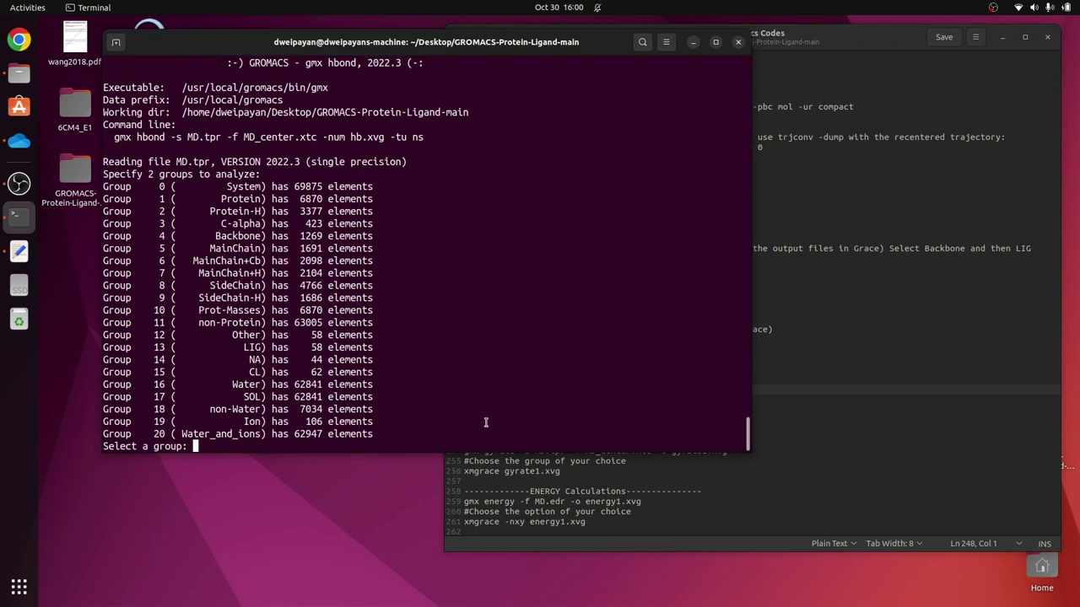
Choose group 1 (Protein) and group 13 (LIG) as the two groups for the hydrogen bond analysis.
click(884, 500)
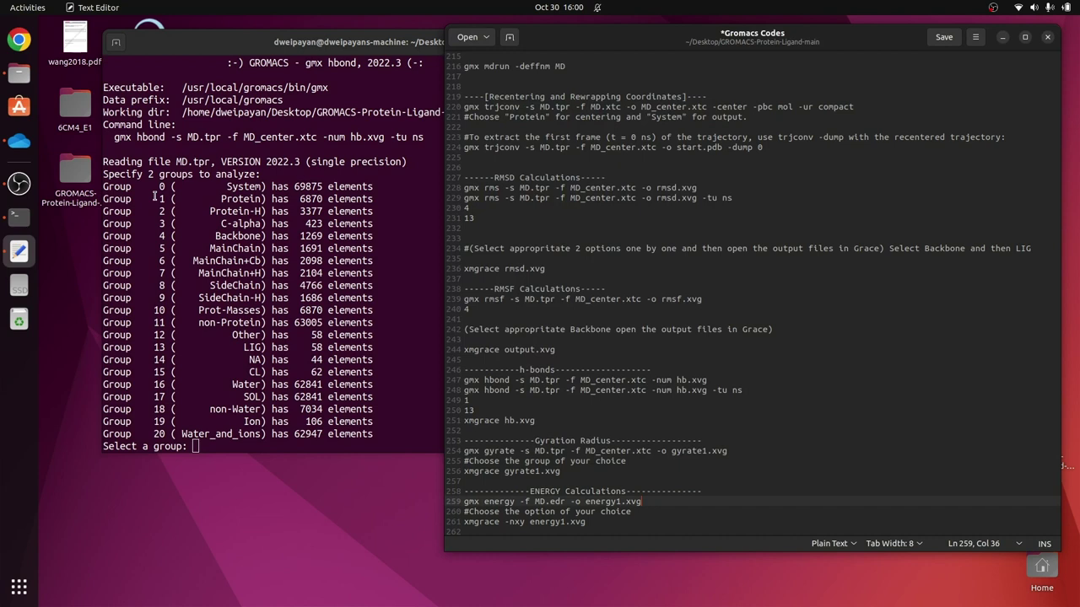
click(323, 50)
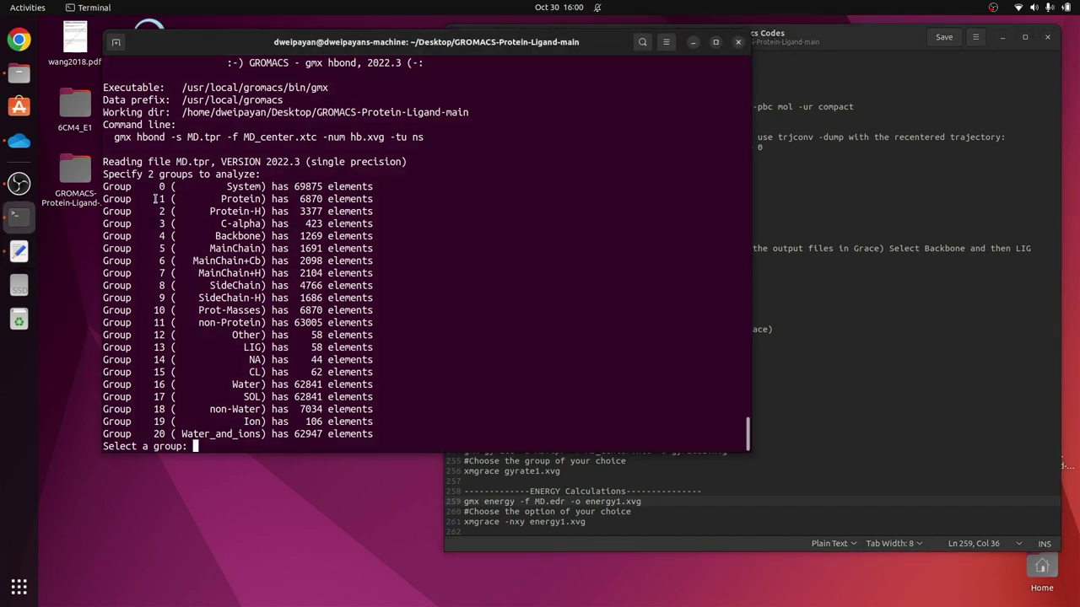
drag(155, 199, 268, 199)
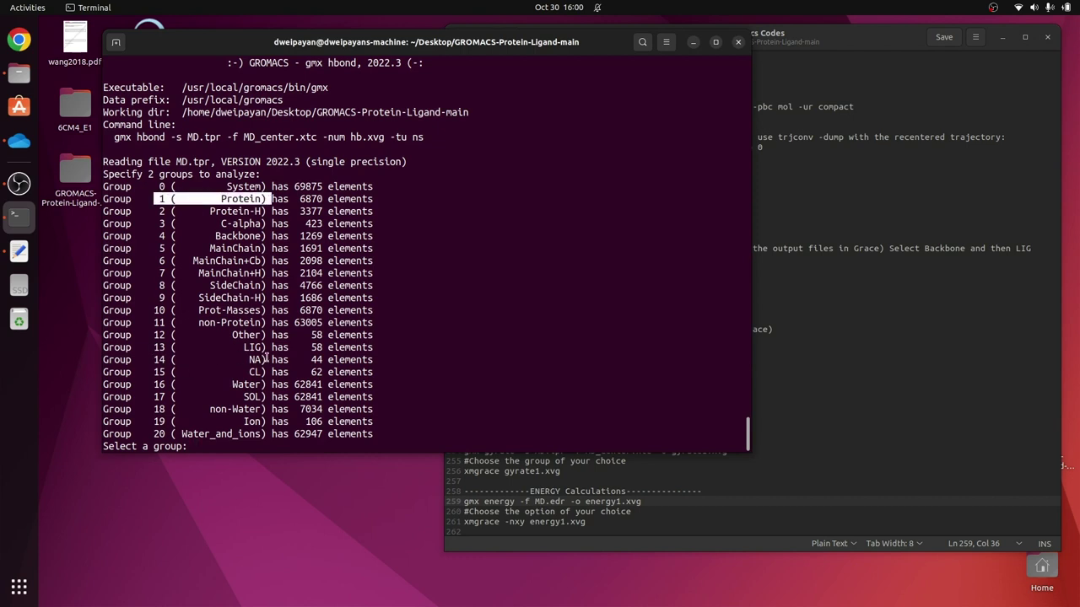
text(1)
key(Return)
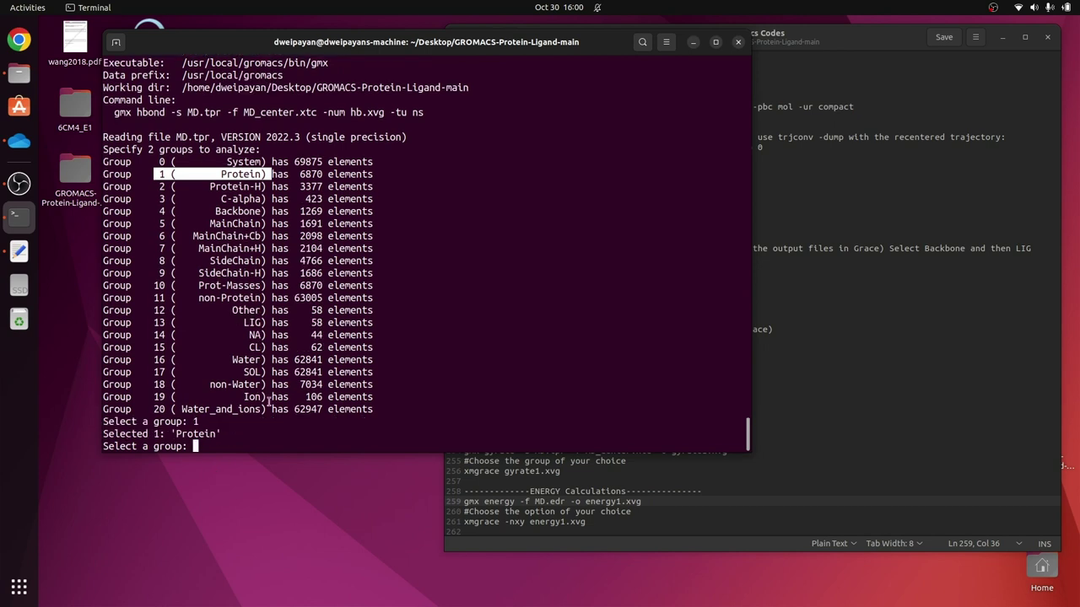
double_click(160, 323)
text(13)
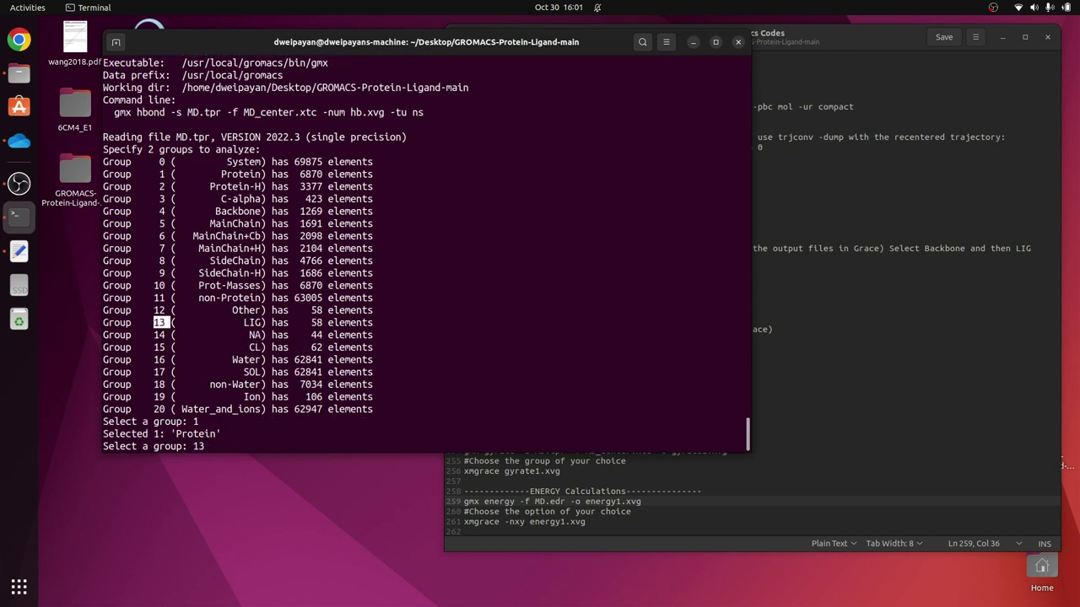
key(Return)
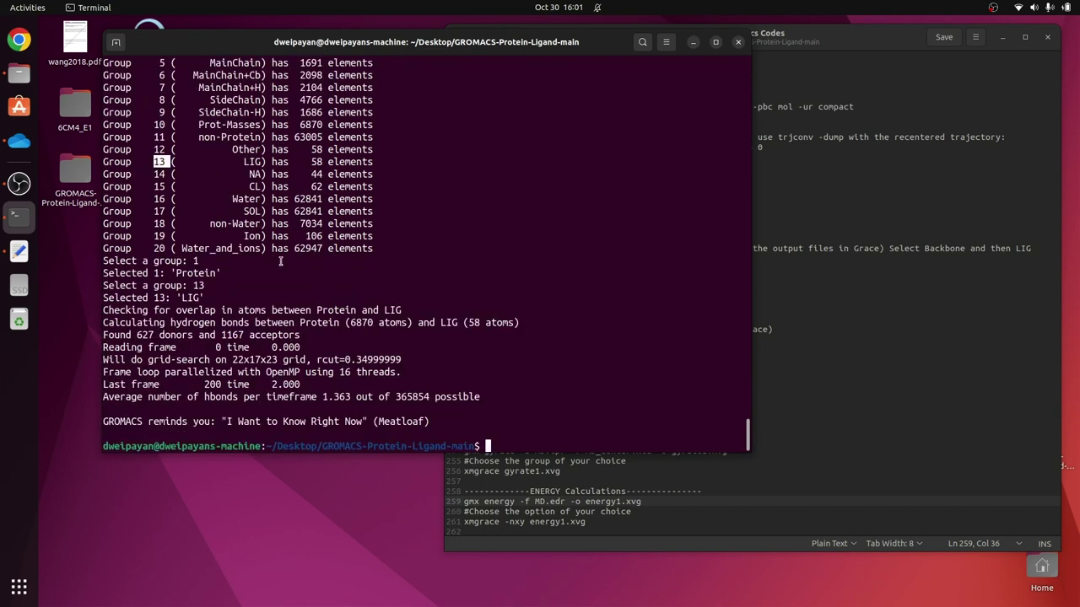
Check the hbond command's output name in the notes and search the project folder for hb, then return to the terminal.
click(647, 480)
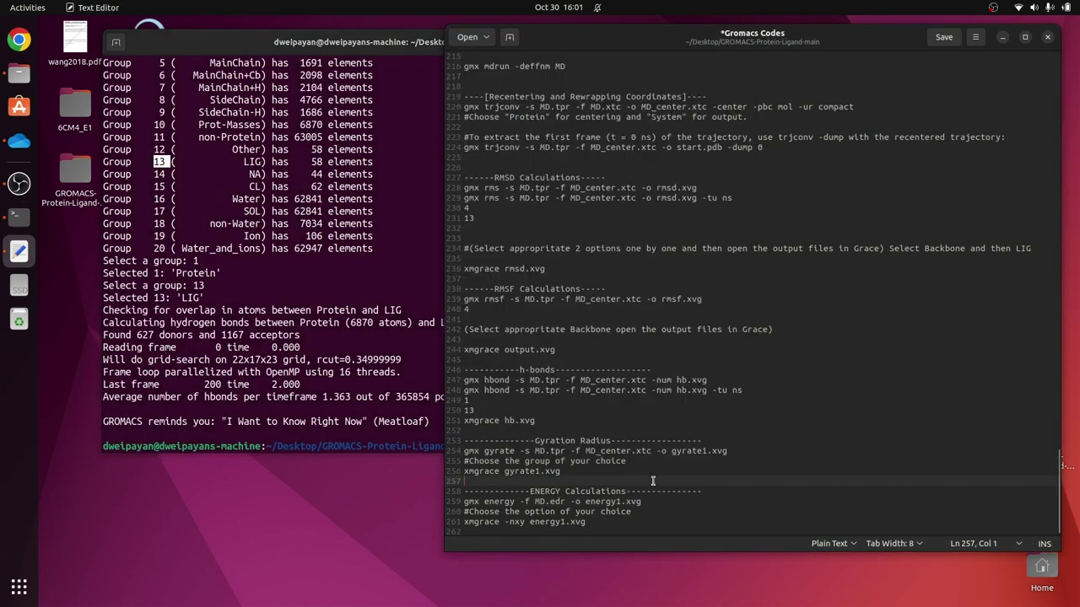
drag(676, 380, 706, 380)
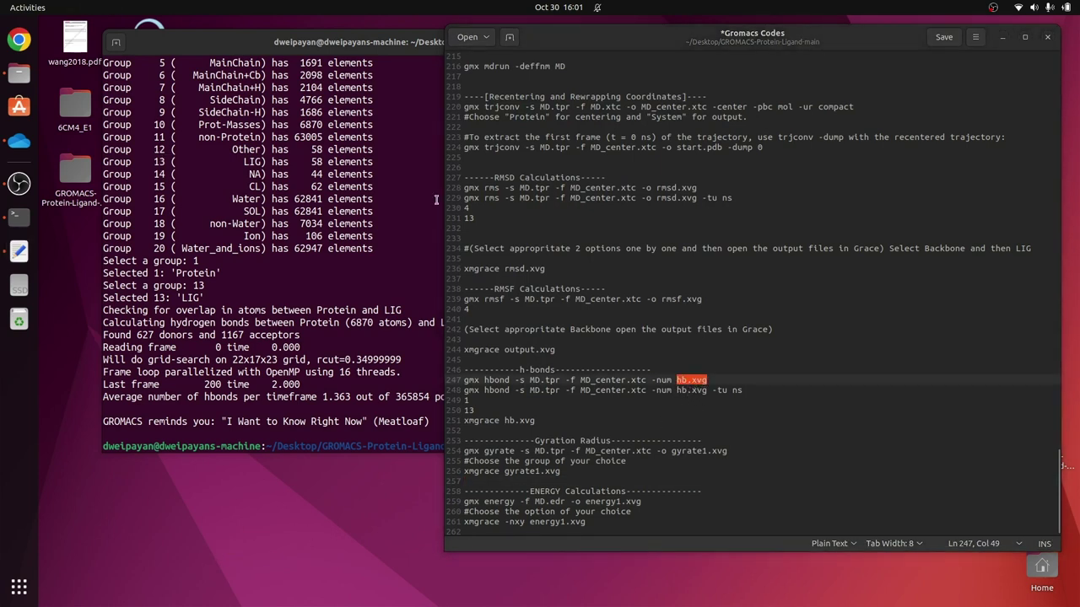
click(20, 75)
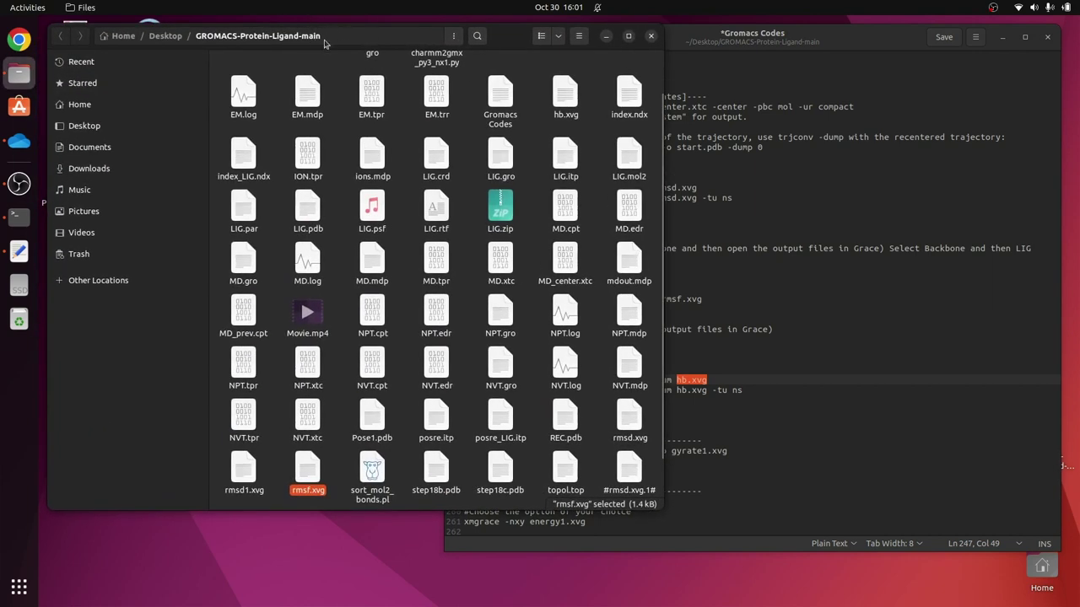
click(476, 38)
text(hb)
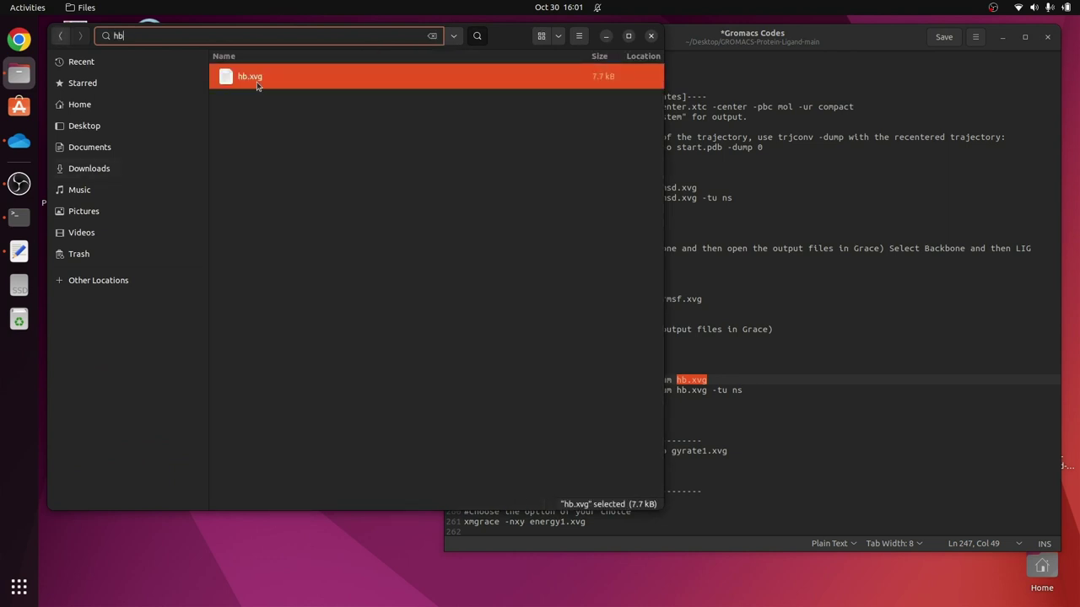
click(455, 36)
click(432, 36)
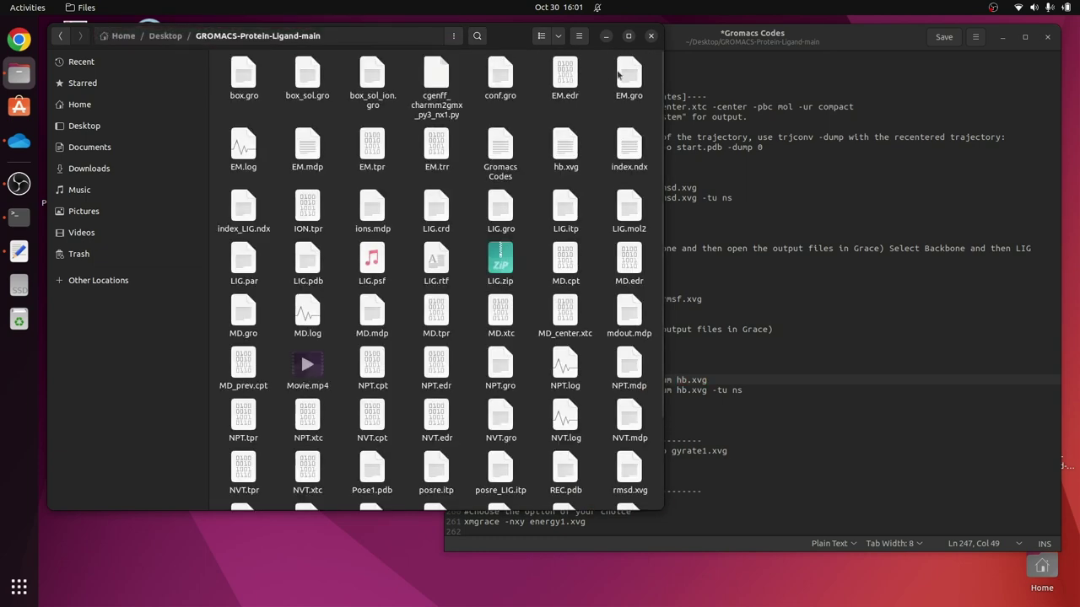
click(605, 35)
click(430, 444)
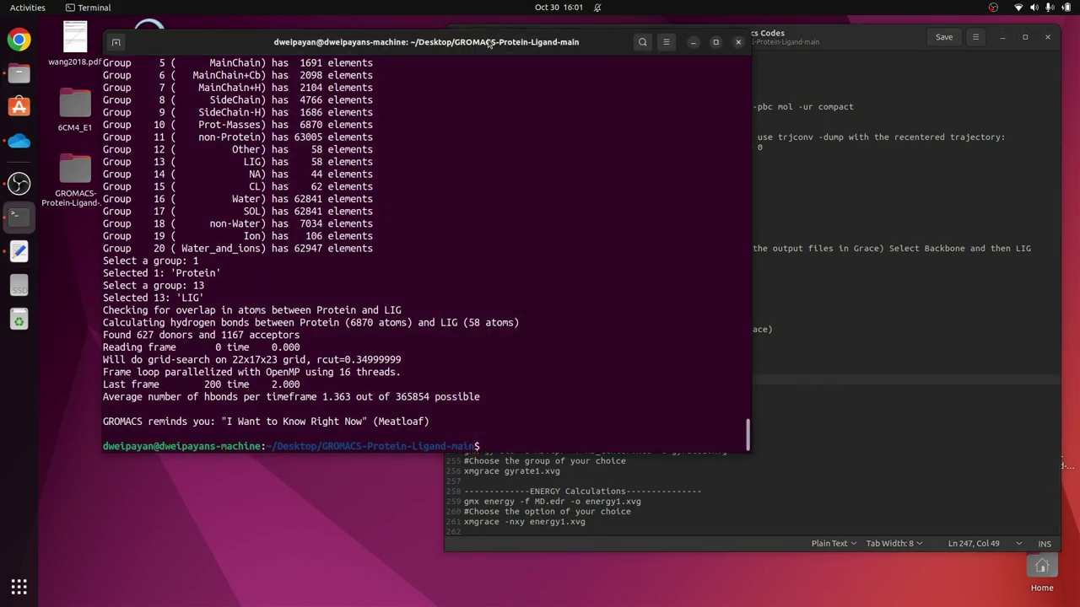
Plot hb.xvg with xmgrace, view the Hydrogen Bonds graph full screen, and close it.
text(xmgrace hb.xvg)
key(Return)
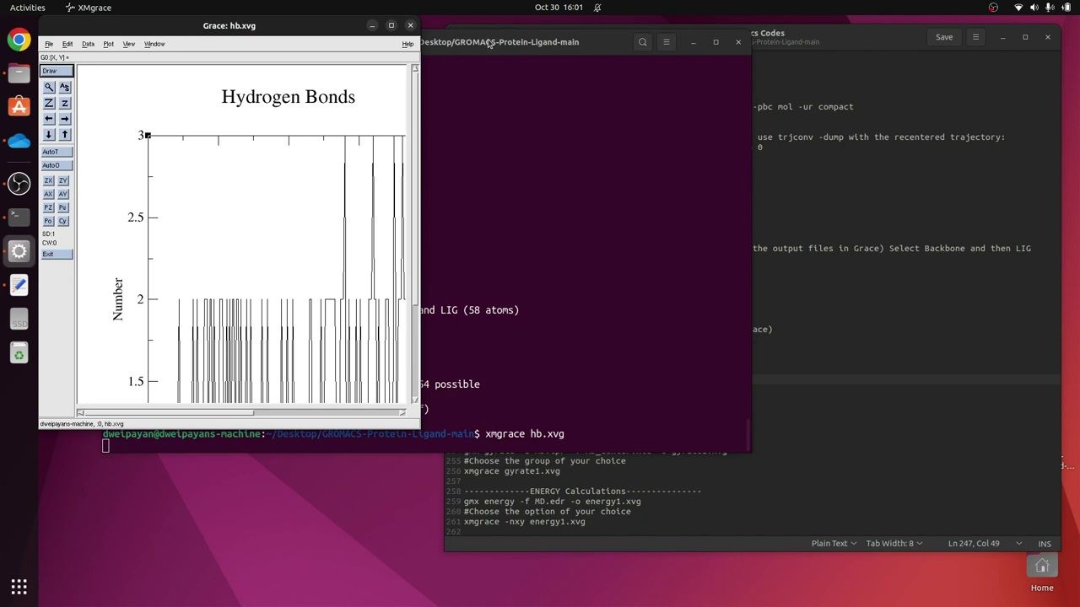
click(391, 26)
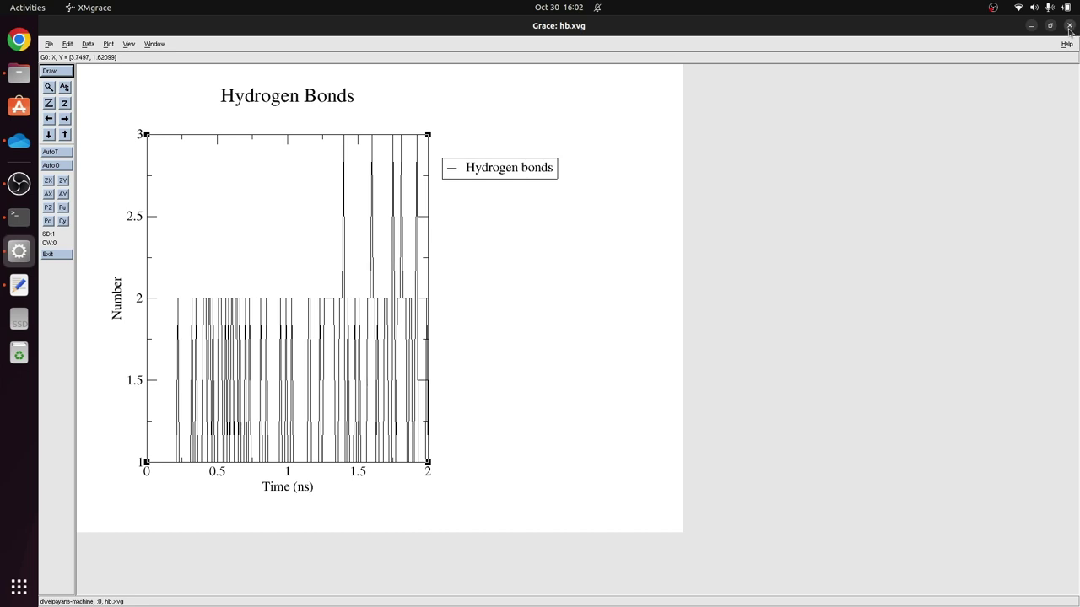
click(1070, 26)
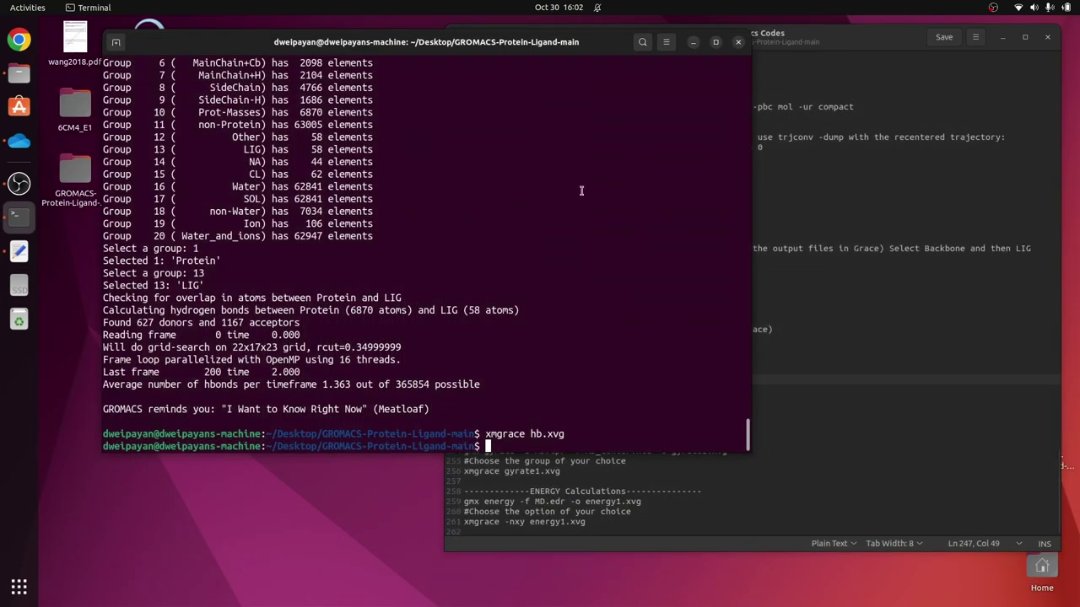
Copy the gmx gyrate command under Gyration Radius in the notes and run it in the widened terminal window.
click(817, 458)
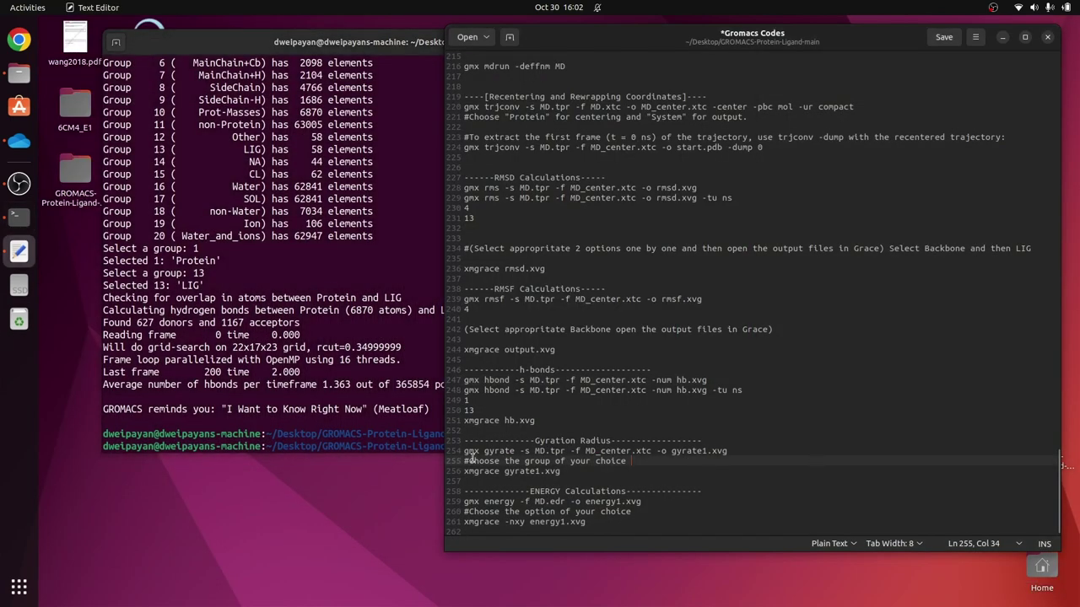
drag(464, 451, 727, 453)
right_click(722, 452)
click(762, 504)
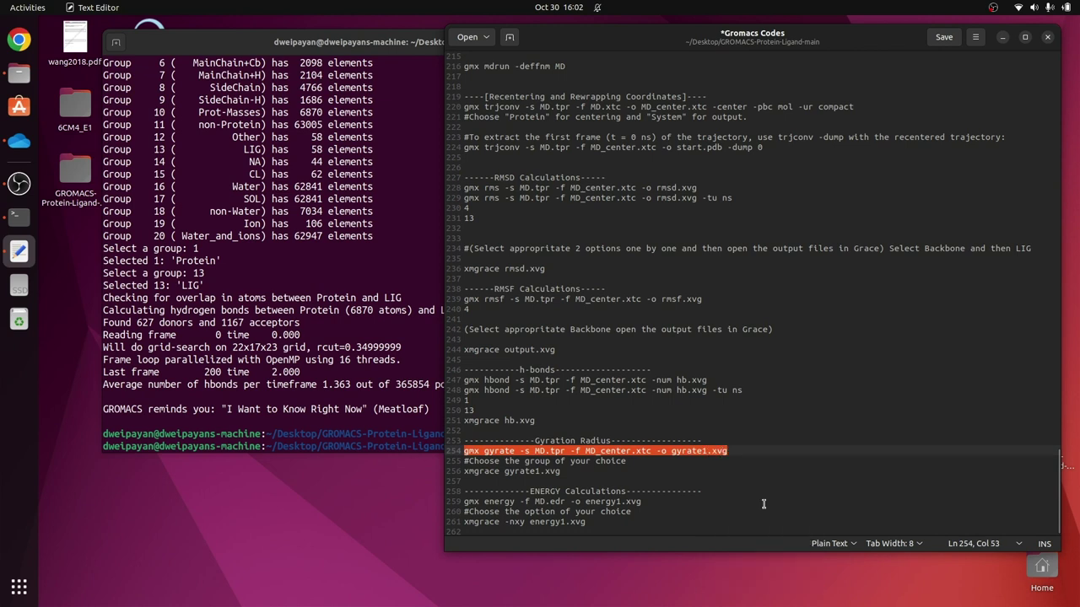
click(417, 440)
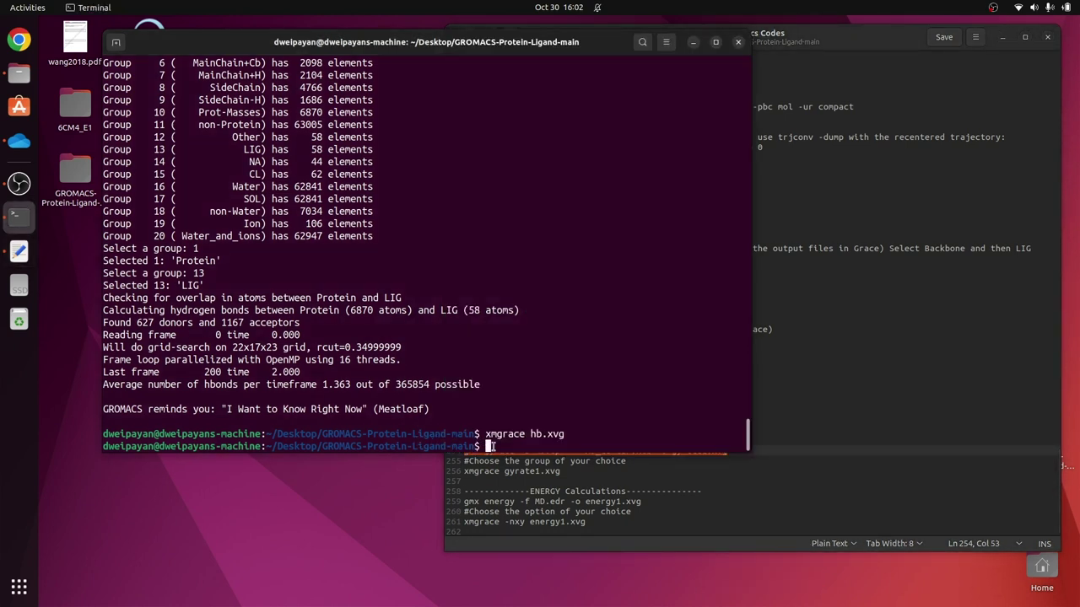
key(ctrl+shift+v)
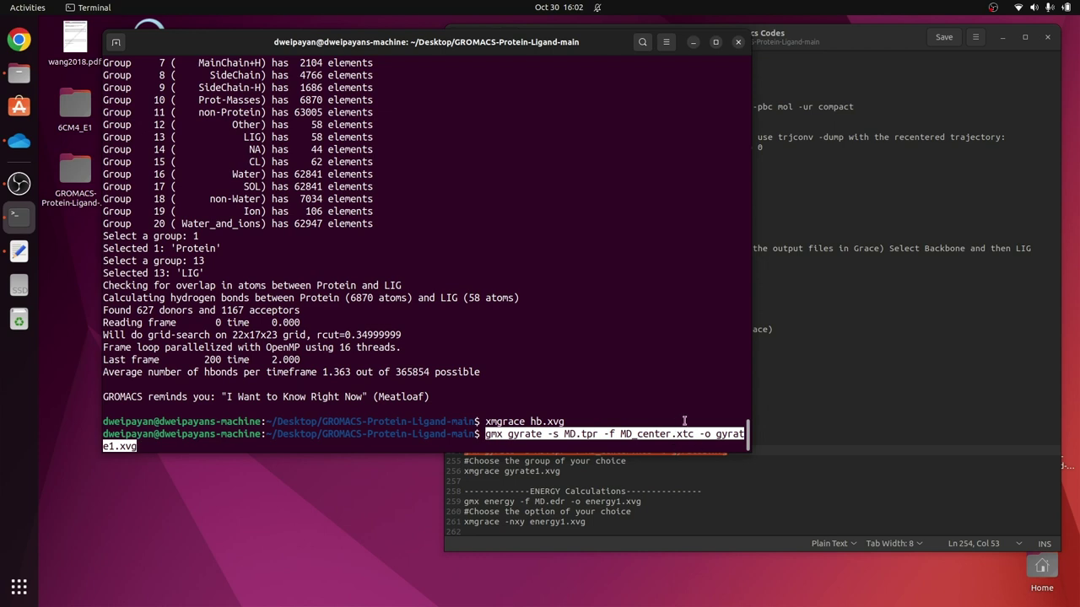
drag(751, 408, 816, 408)
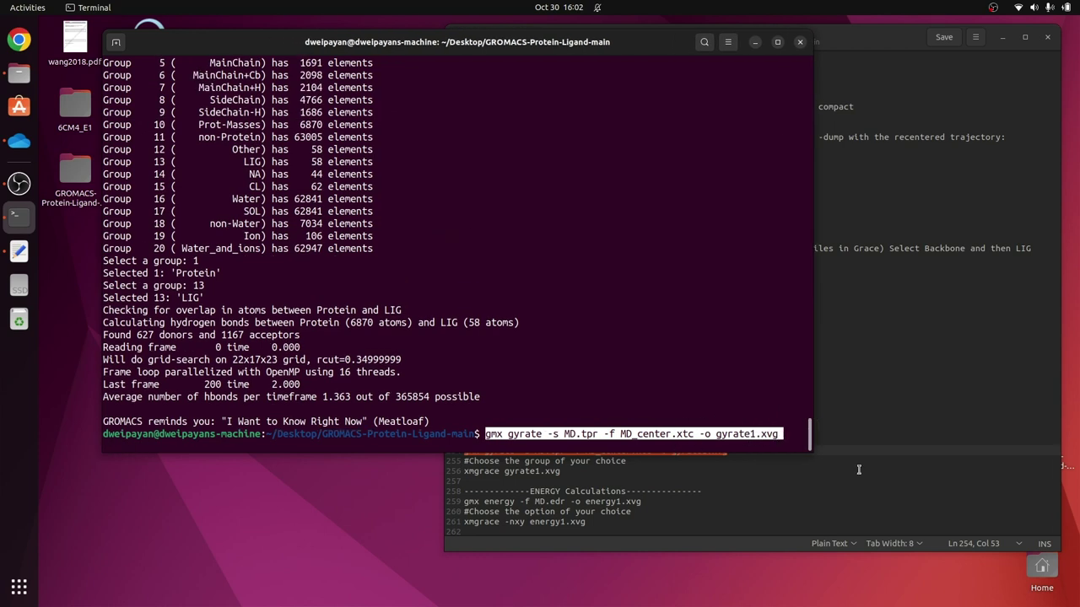
key(Left)
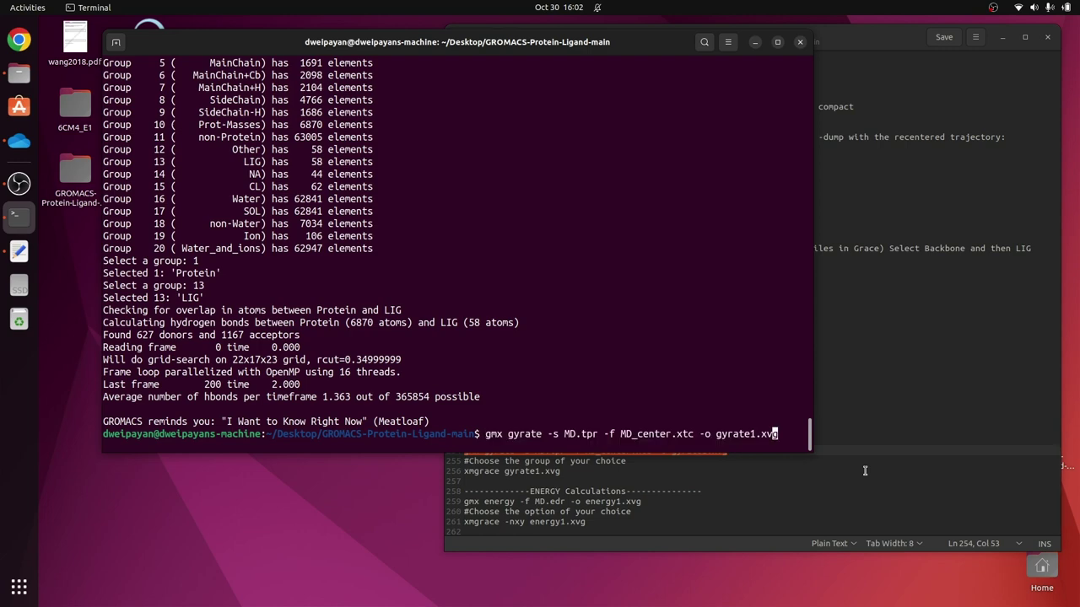
key(Return)
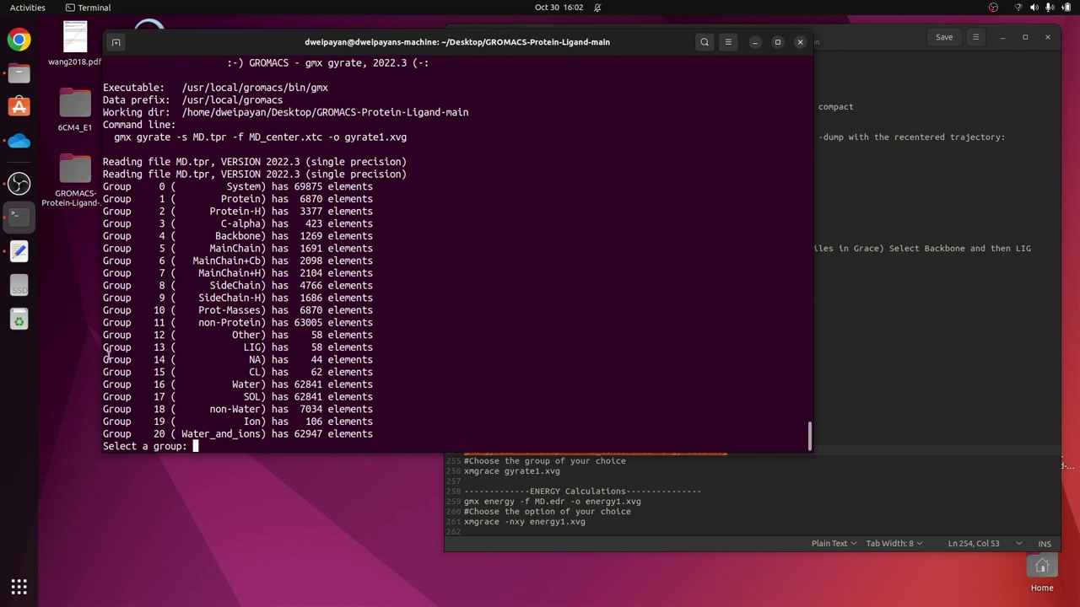
Check the notes' instruction on group choice for the gyration radius, and choose group 1 (Protein) in the terminal.
drag(103, 347, 370, 346)
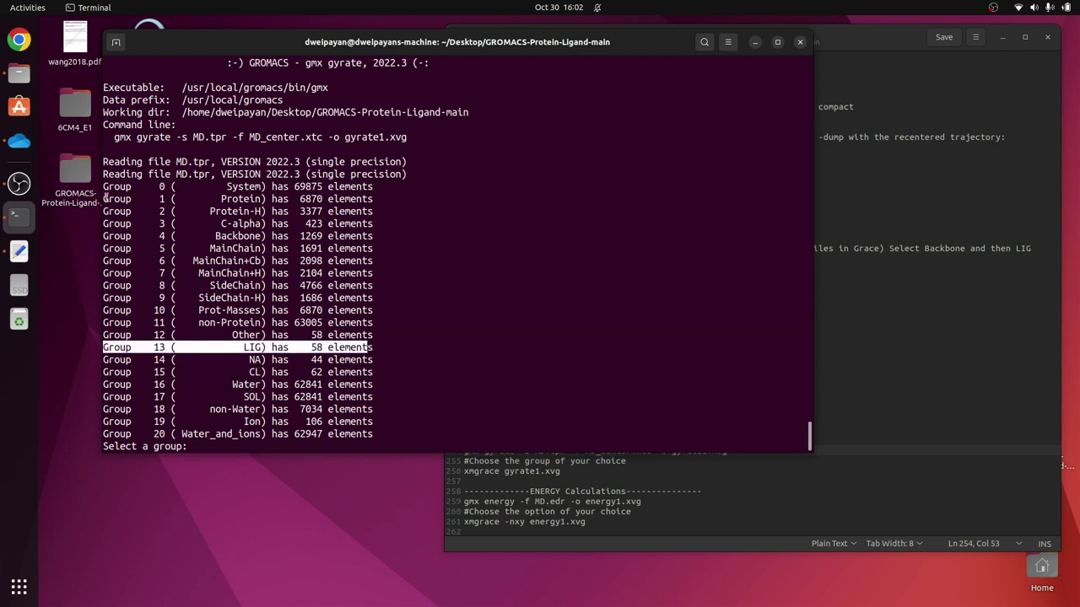
drag(102, 200, 370, 195)
text(1)
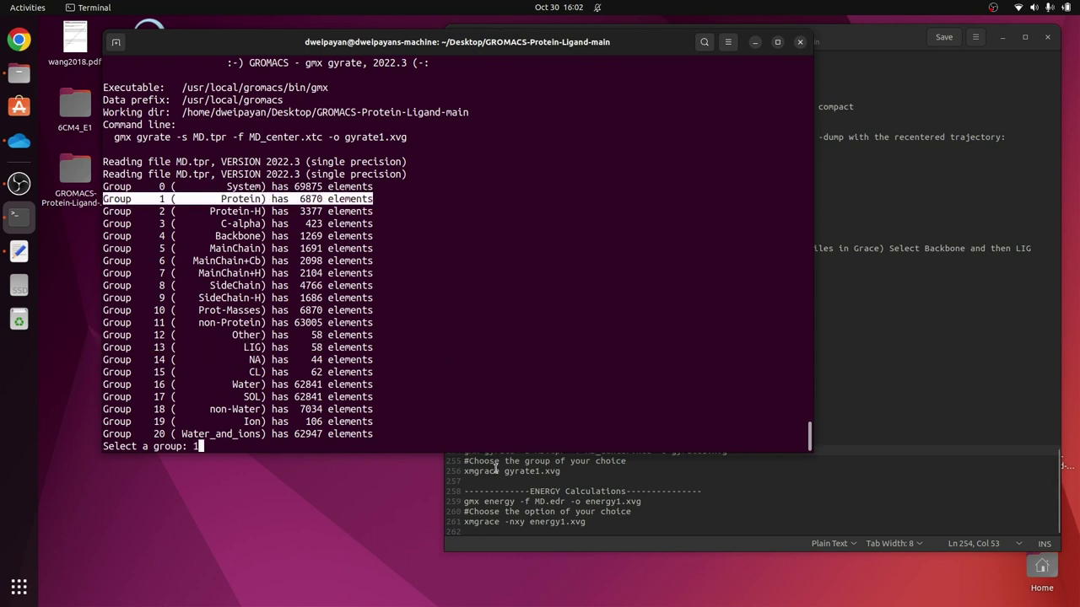
click(604, 511)
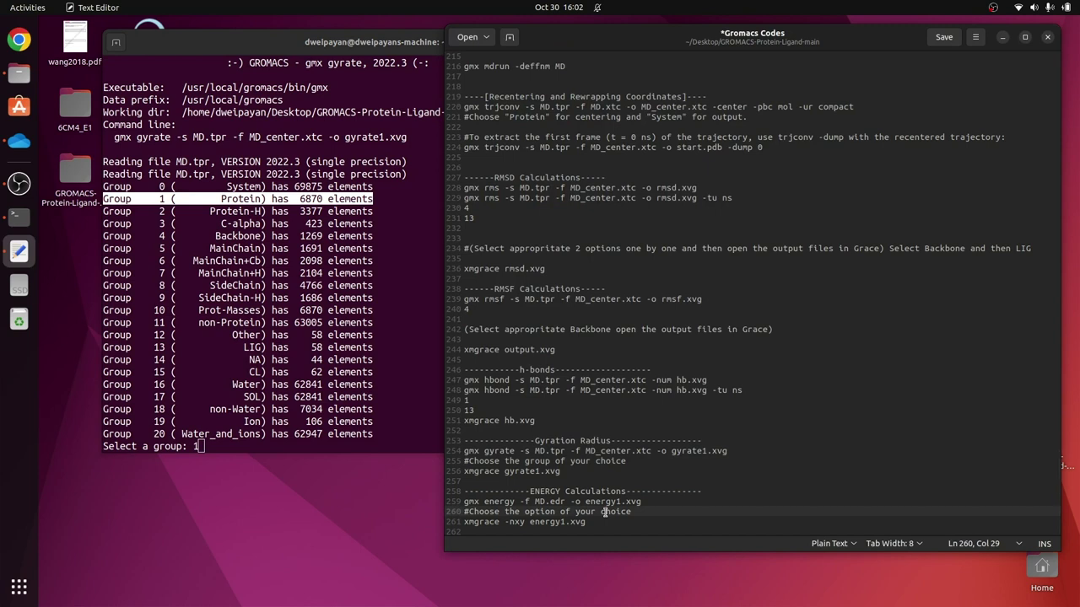
drag(465, 461, 631, 460)
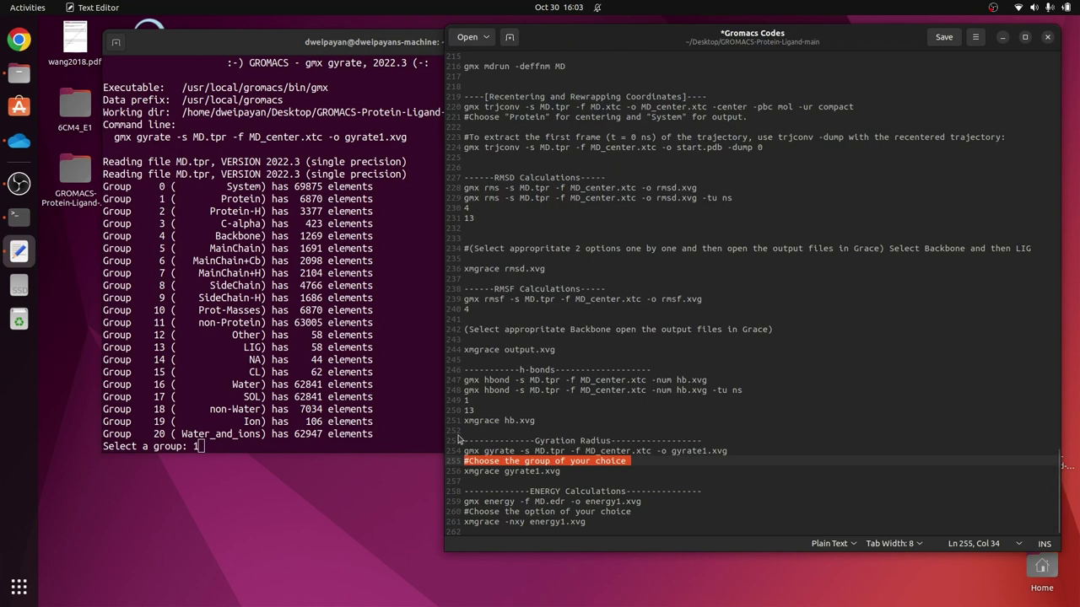
click(391, 317)
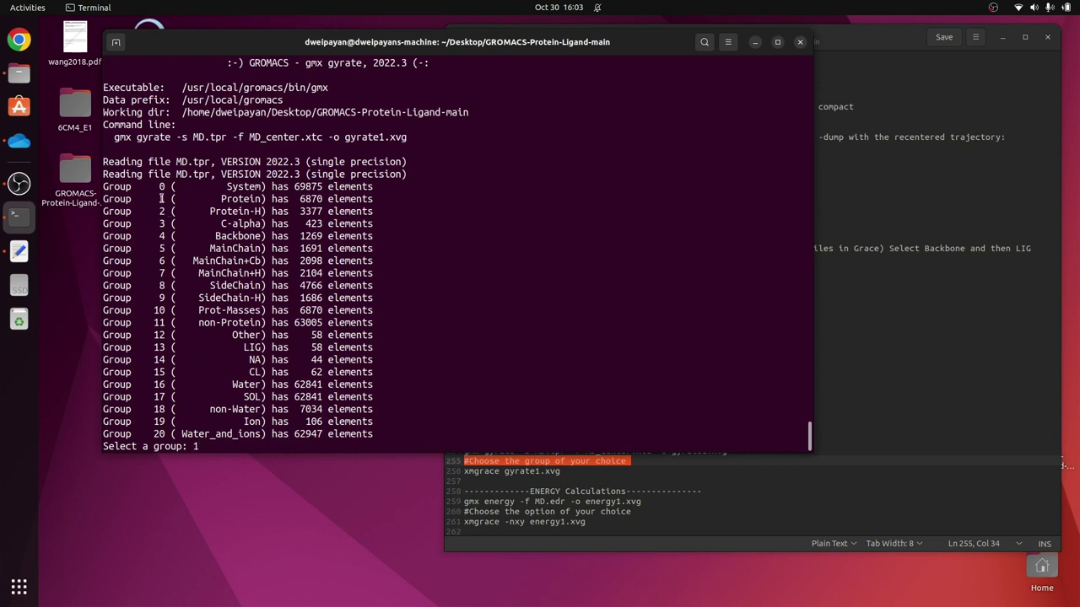
double_click(162, 199)
click(194, 448)
drag(187, 448, 801, 448)
click(219, 443)
key(BackSpace)
text(1)
key(Return)
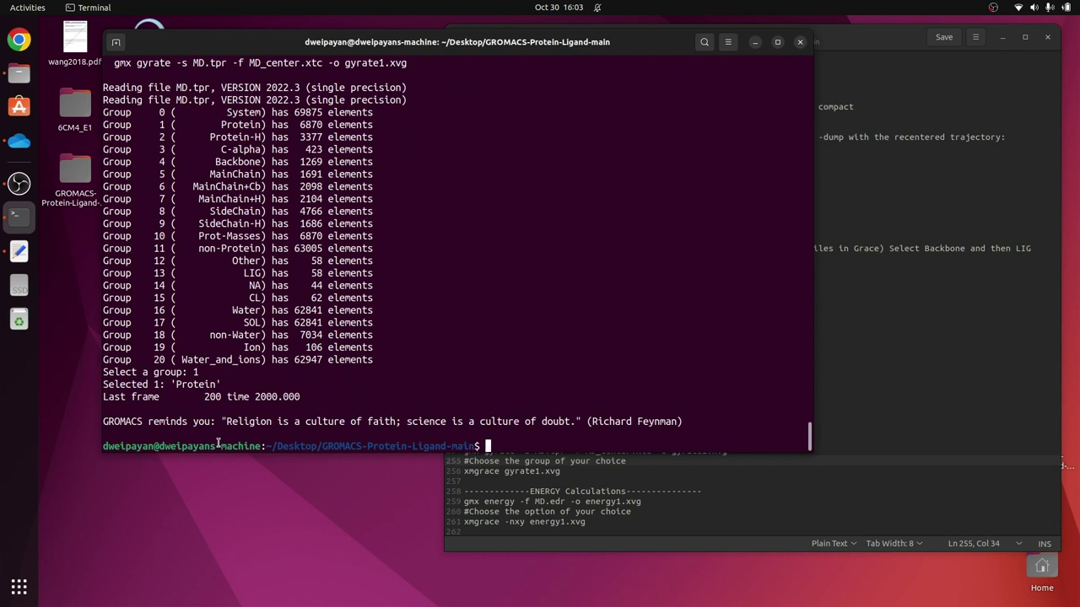
Plot gyrate1.xvg with xmgrace, view the Radius of gyration graph full screen, and close it.
text(xmgrace gyr)
key(Tab)
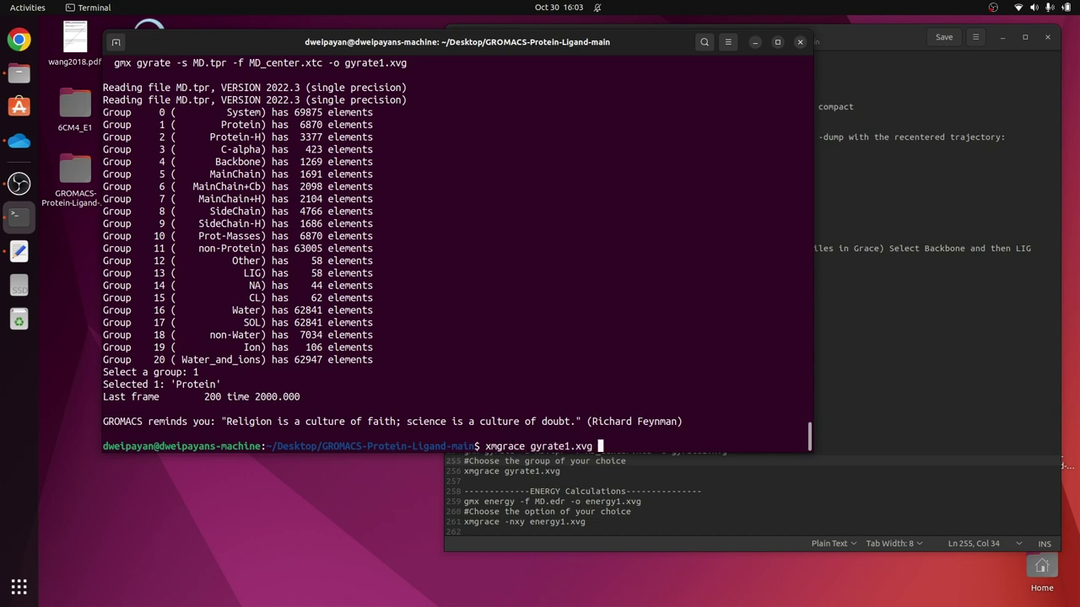
key(Return)
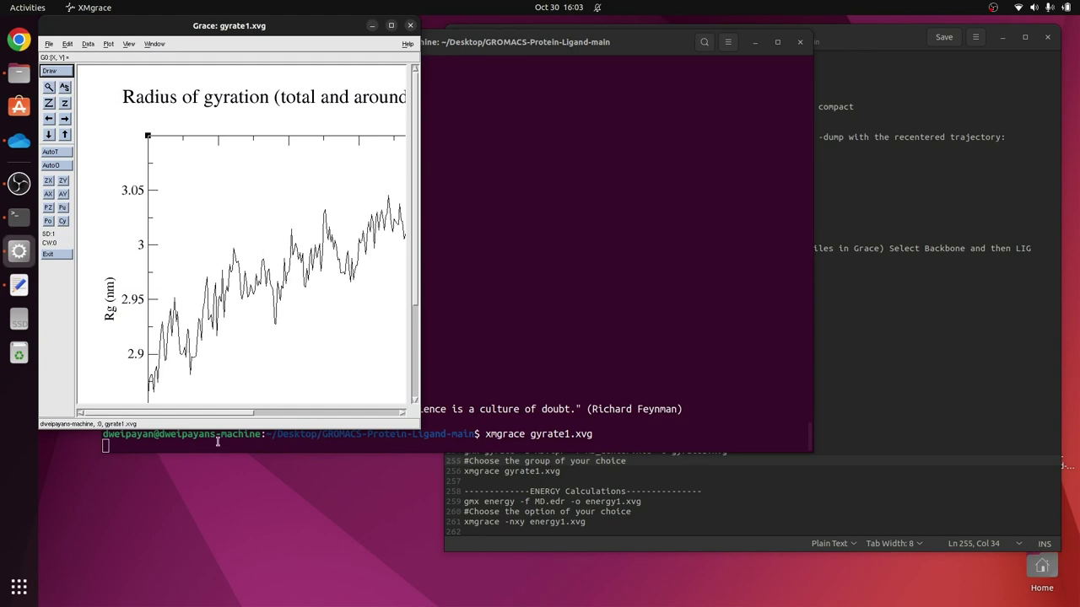
click(390, 25)
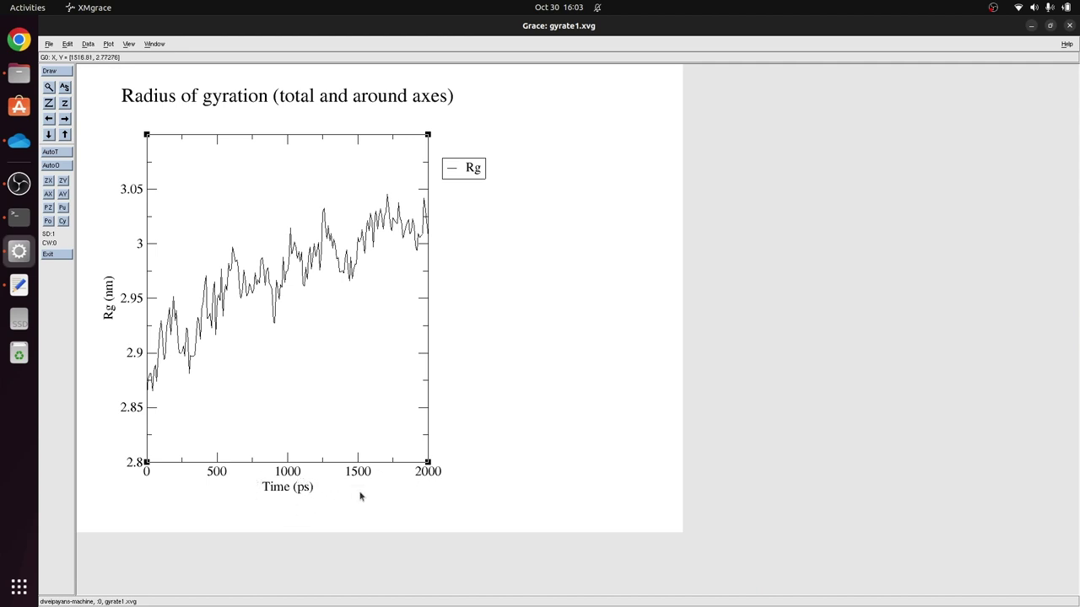
click(1070, 28)
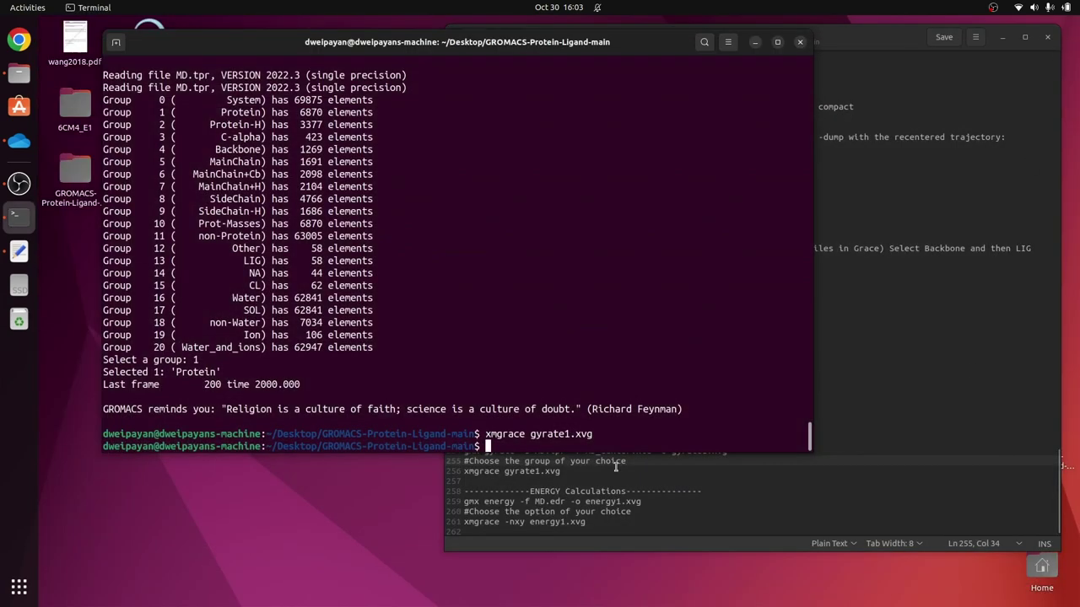
Try to rerun the recalled gmx gyrate command for gyrate1.xvg with the time unit option -tu ns.
key(Up)
key(Up)
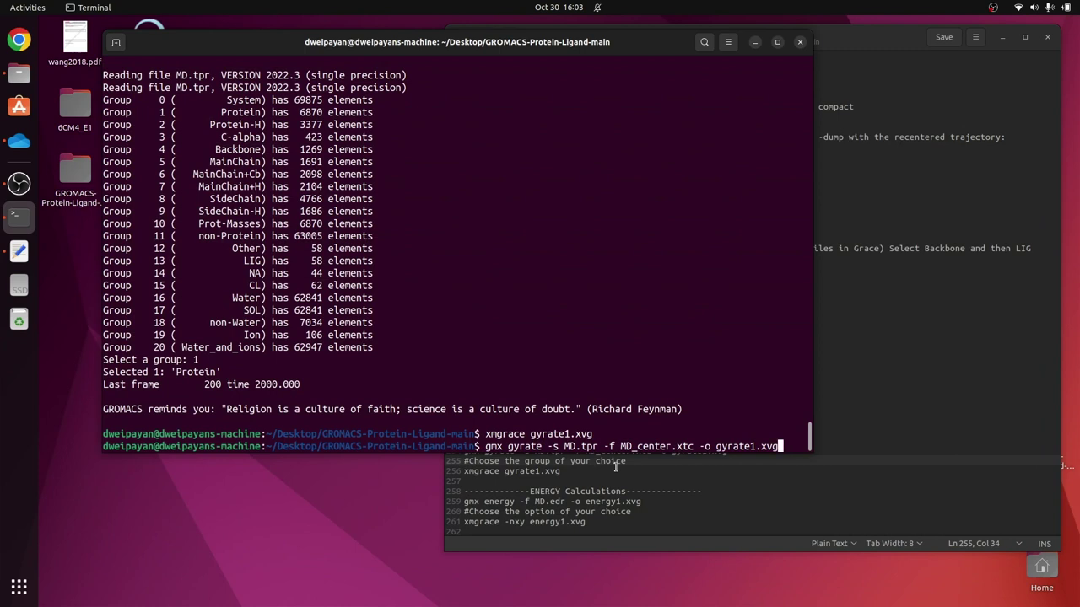
text(-t)
key(BackSpace)
text(u)
key(Return)
text(ns)
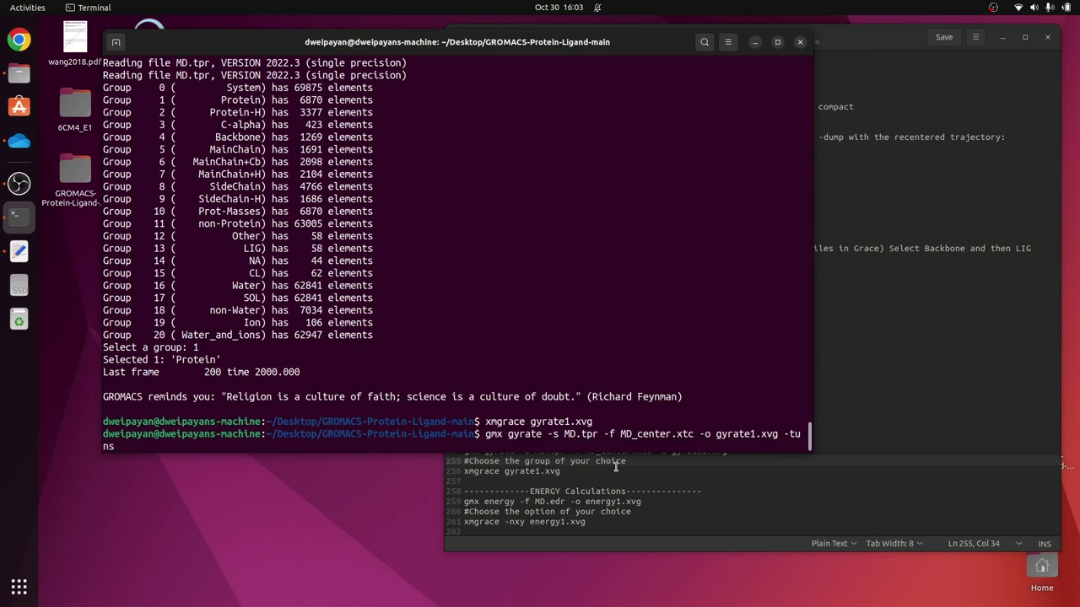
key(Return)
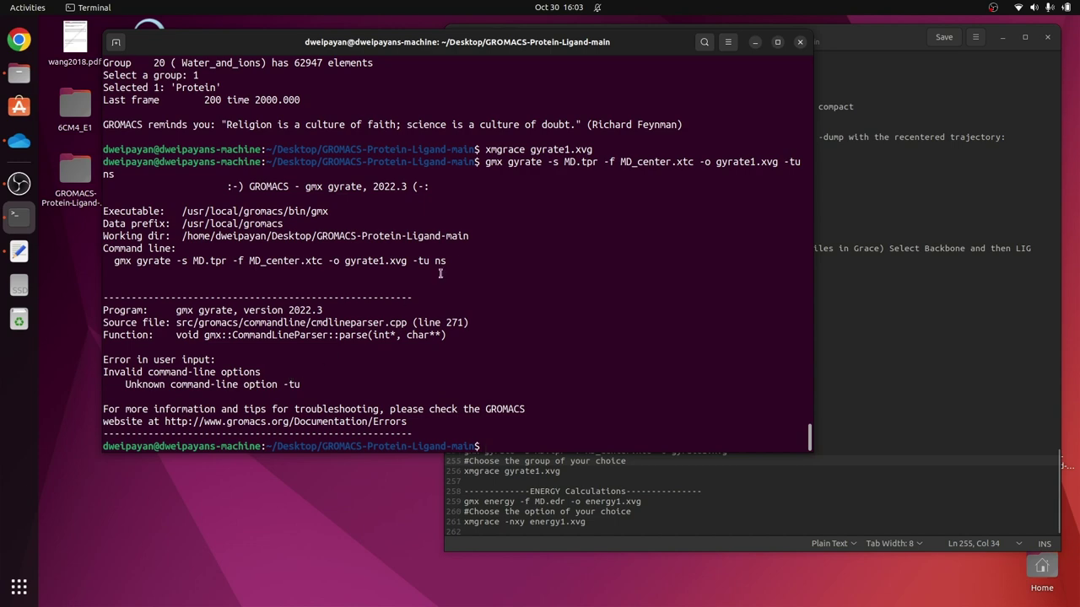
Check the gyration radius command in the notes and review the earlier hbond and gyrate output in the terminal.
scroll(722, 290, up, 5)
click(900, 400)
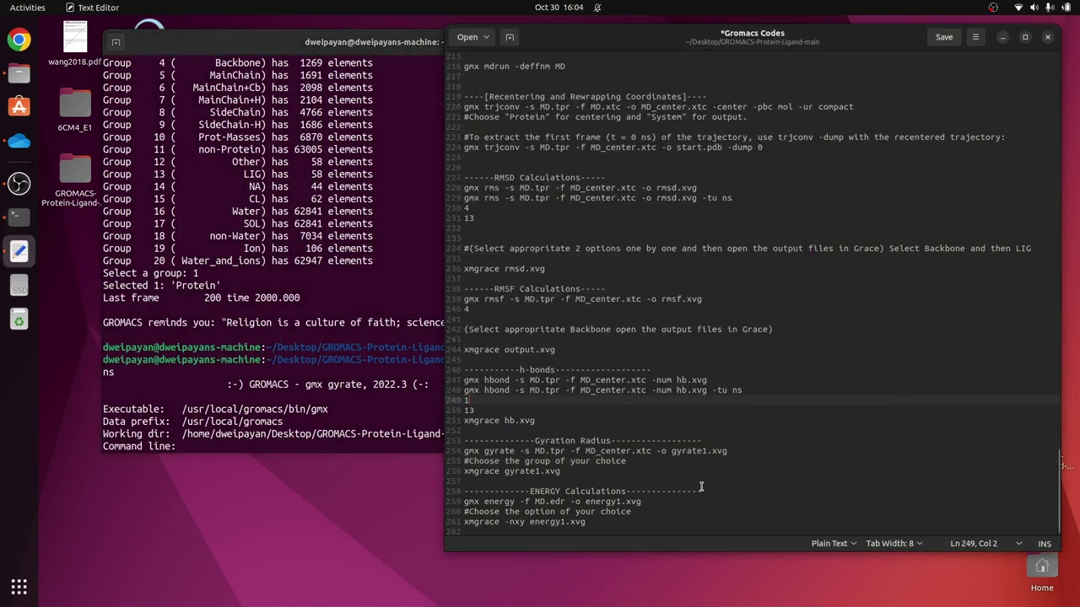
click(339, 376)
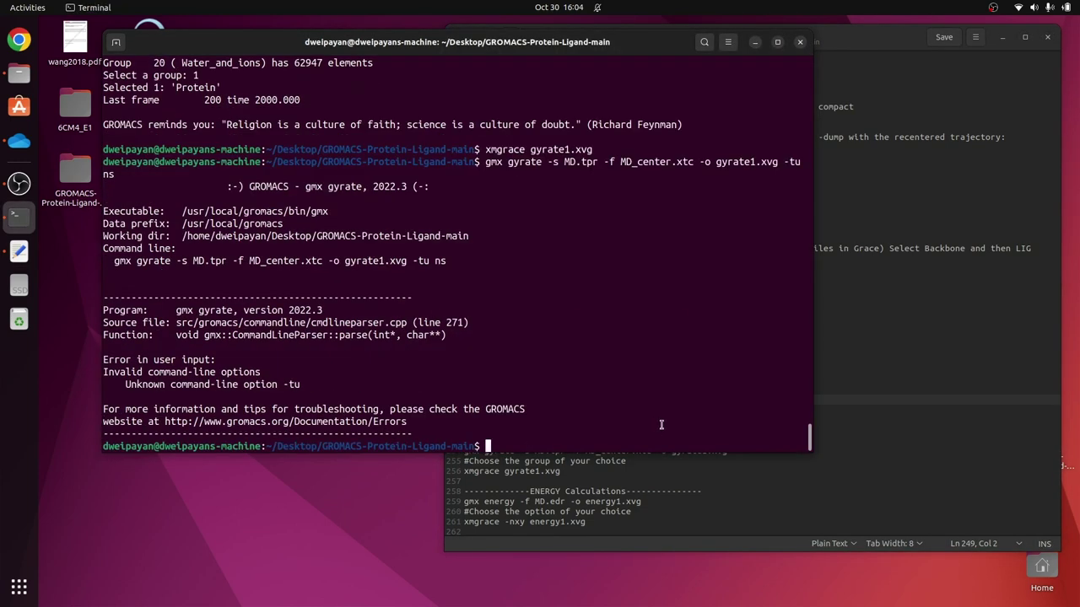
click(877, 426)
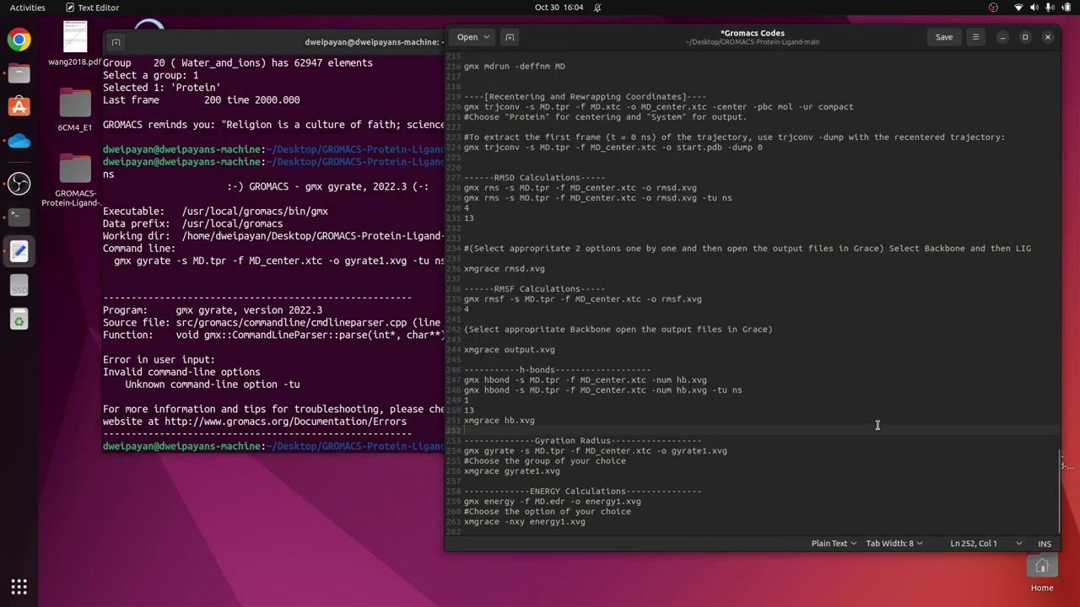
click(424, 436)
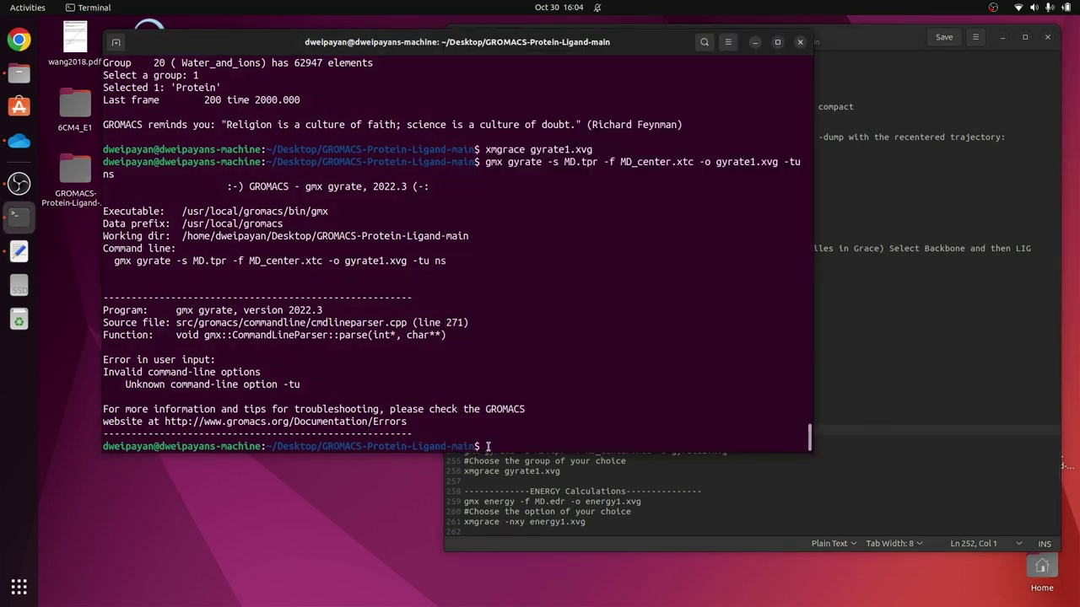
scroll(487, 445, up, 13)
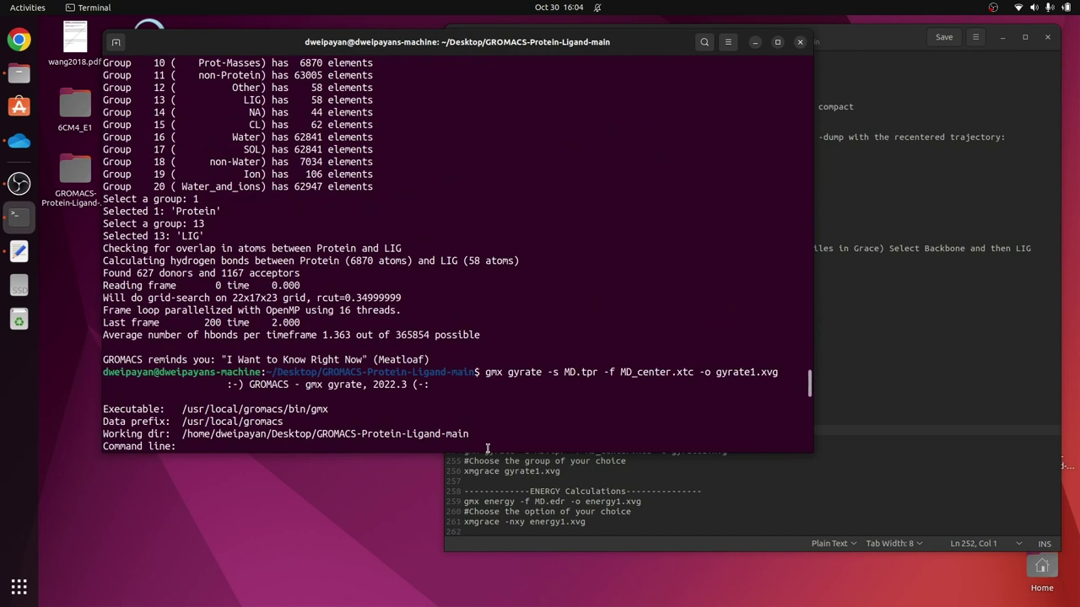
scroll(485, 448, down, 12)
Clear the terminal and shift its window slightly away from the notes.
text(xmgrace gyrate1.xvg)
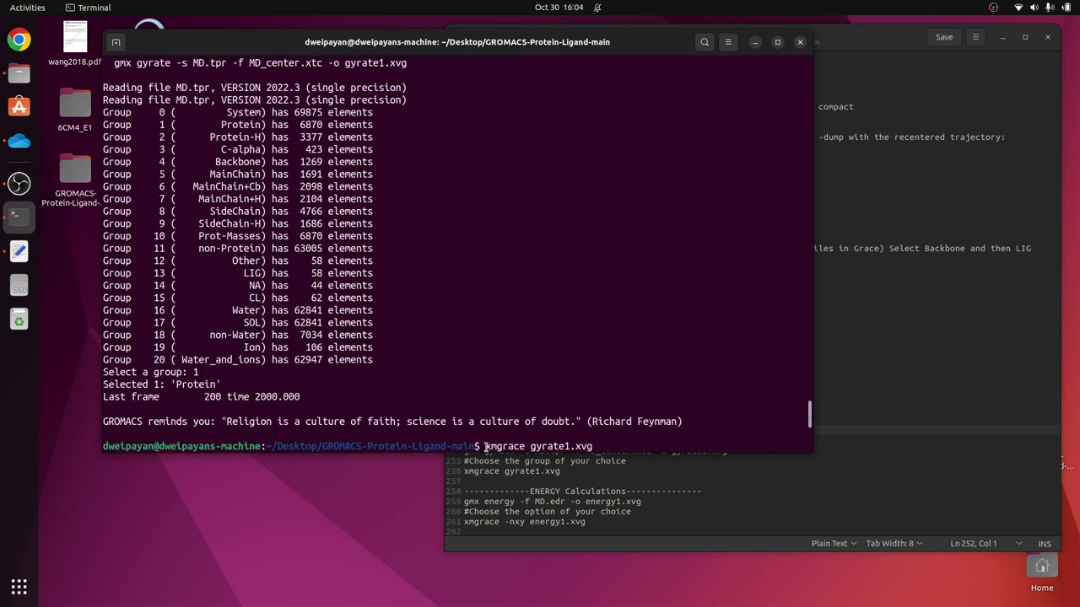
key(Return)
text(gmx gyrate -s MD.tpr -f MD_center.xtc -o gyrate1.xvg -tu ns)
key(Return)
text(clear)
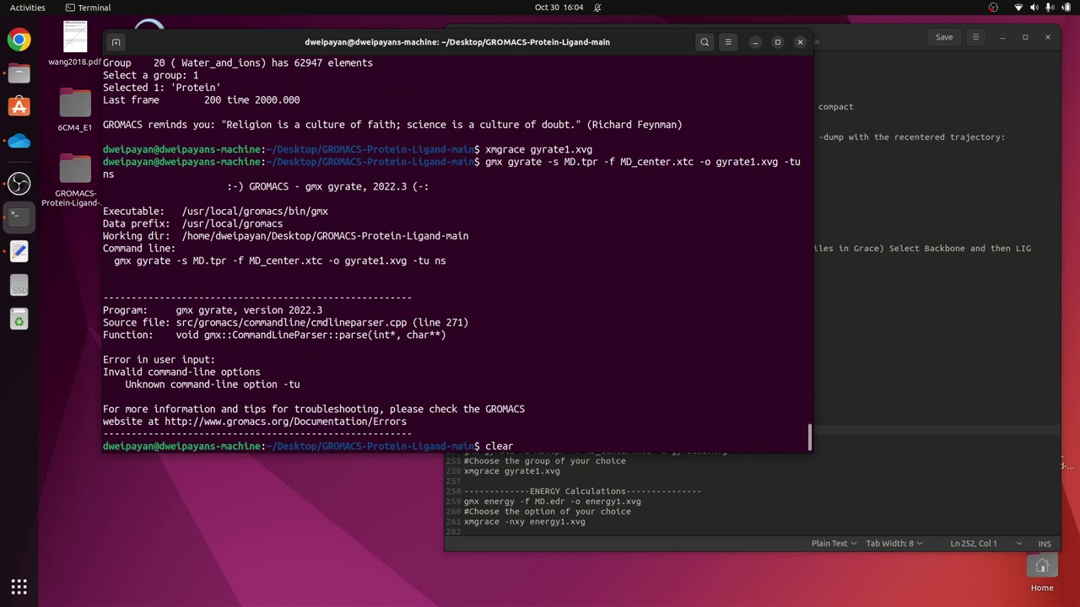
key(Return)
click(683, 478)
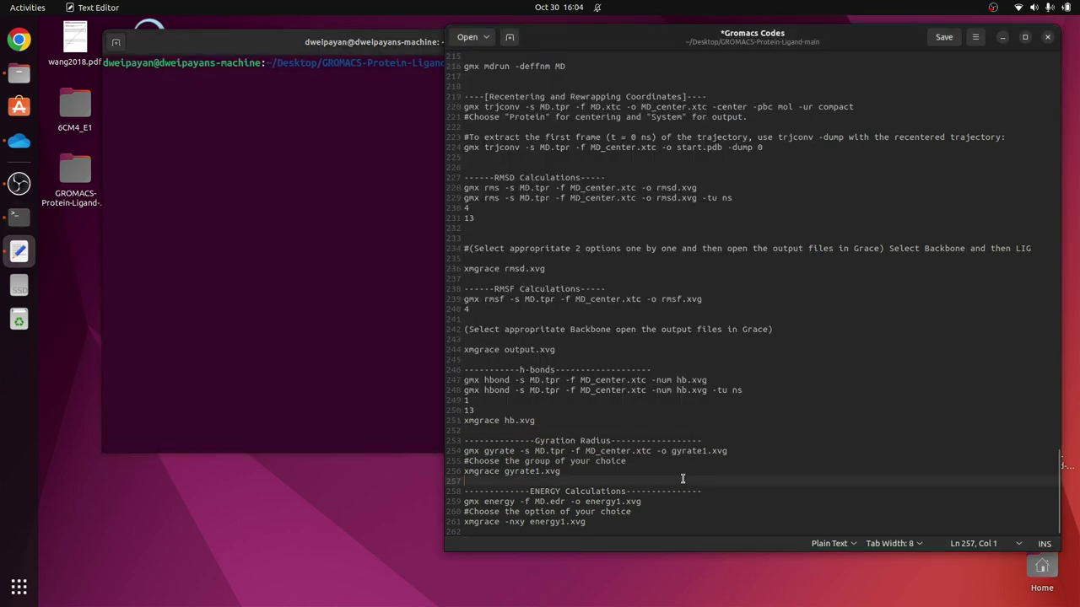
drag(374, 48, 336, 48)
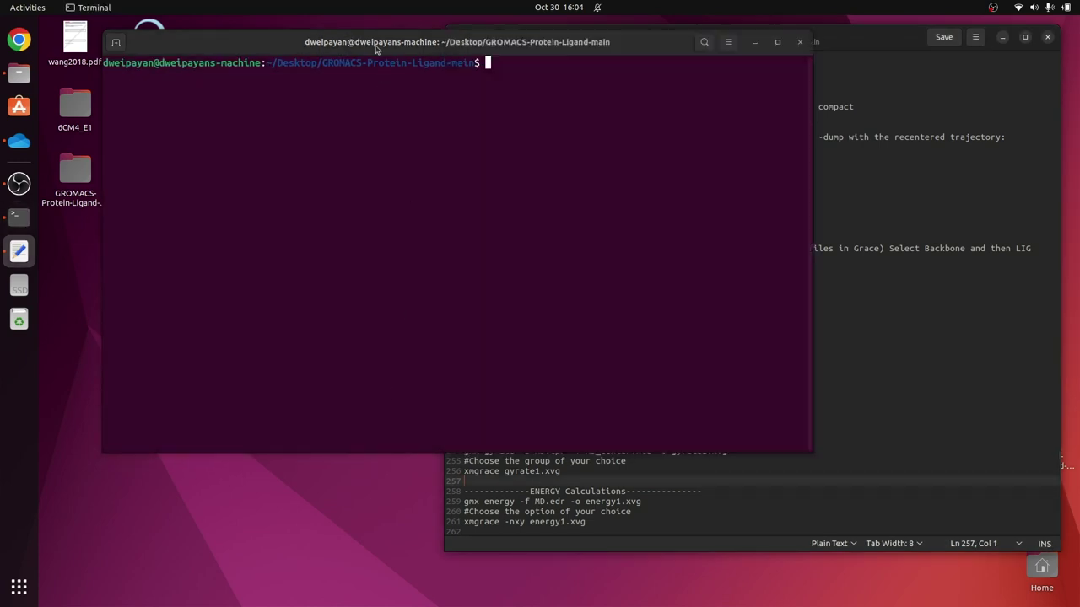
Copy the gmx energy command under ENERGY Calculations in the notes and run it in the terminal.
click(650, 511)
click(531, 491)
drag(531, 491, 631, 491)
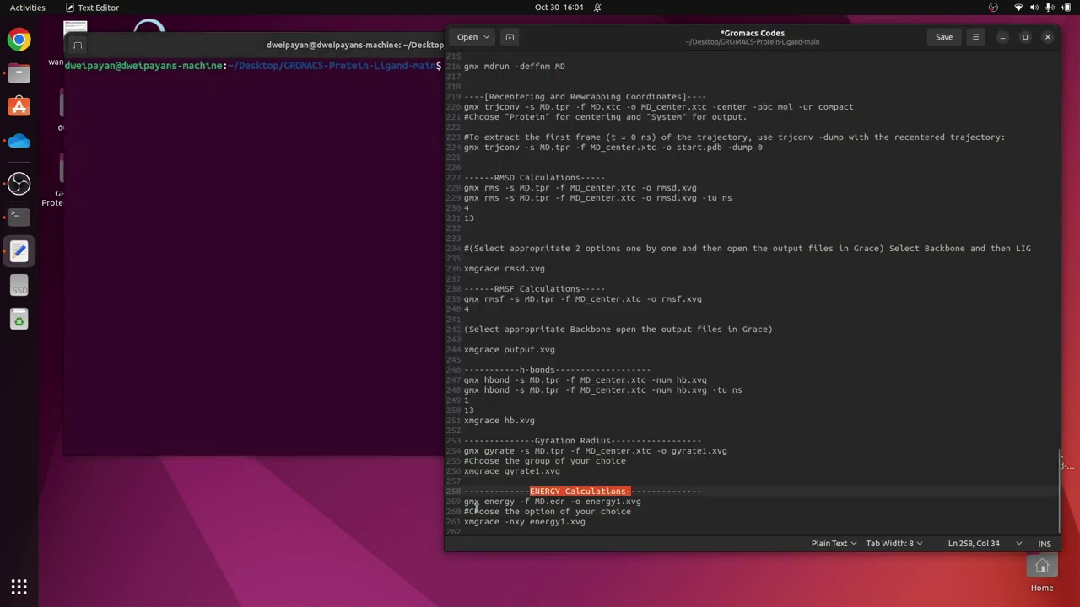
drag(465, 501, 655, 509)
key(ctrl+c)
click(341, 48)
middle_click(472, 87)
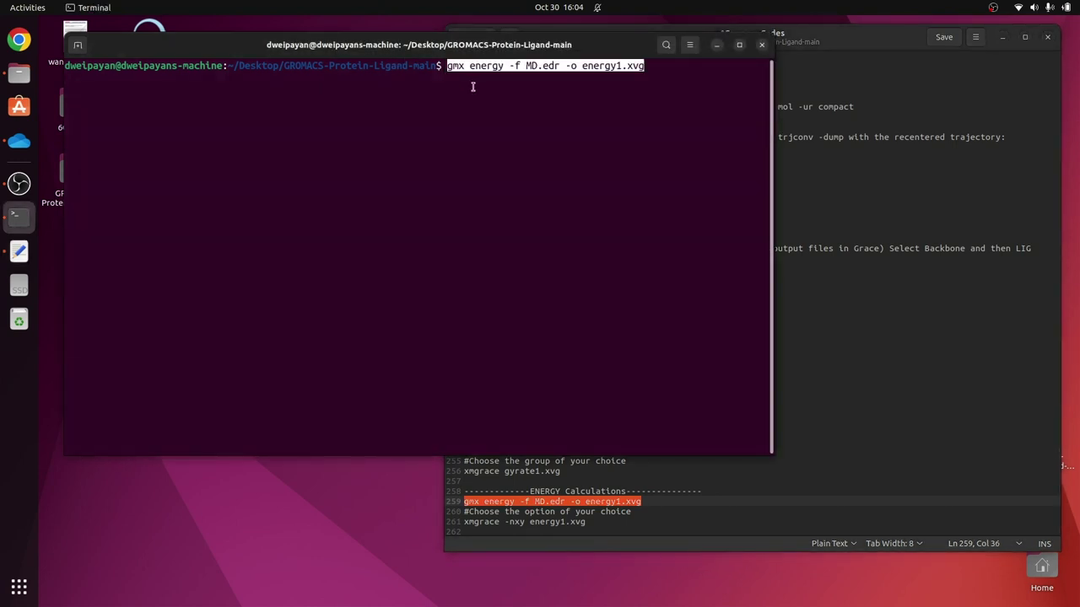
key(Return)
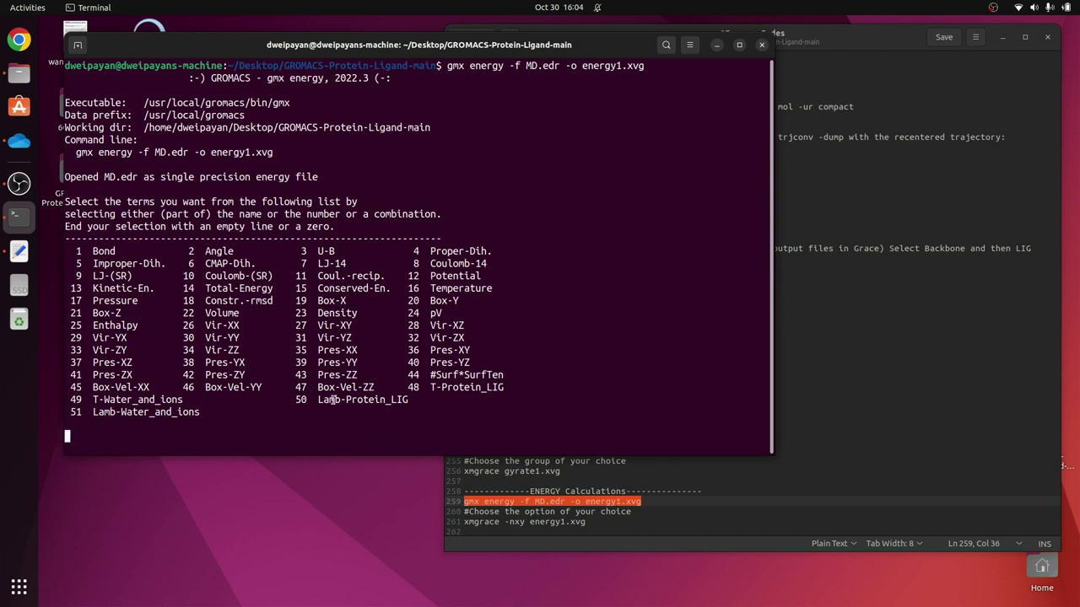
Choose energy term 48 (T-Protein_LIG) from the list and examine its statistics.
drag(430, 387, 505, 387)
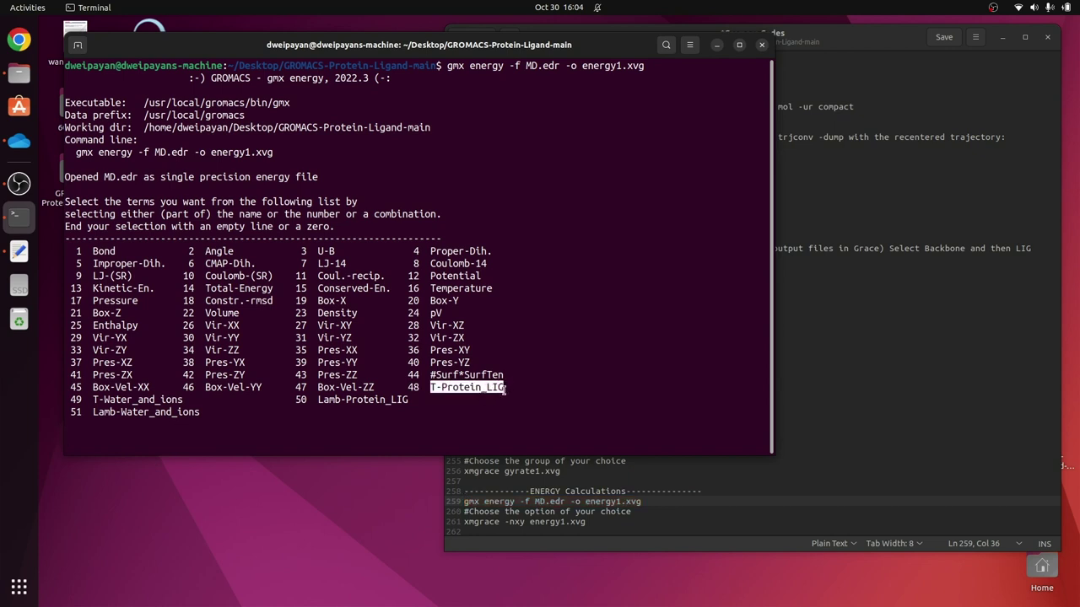
text(48)
key(Return)
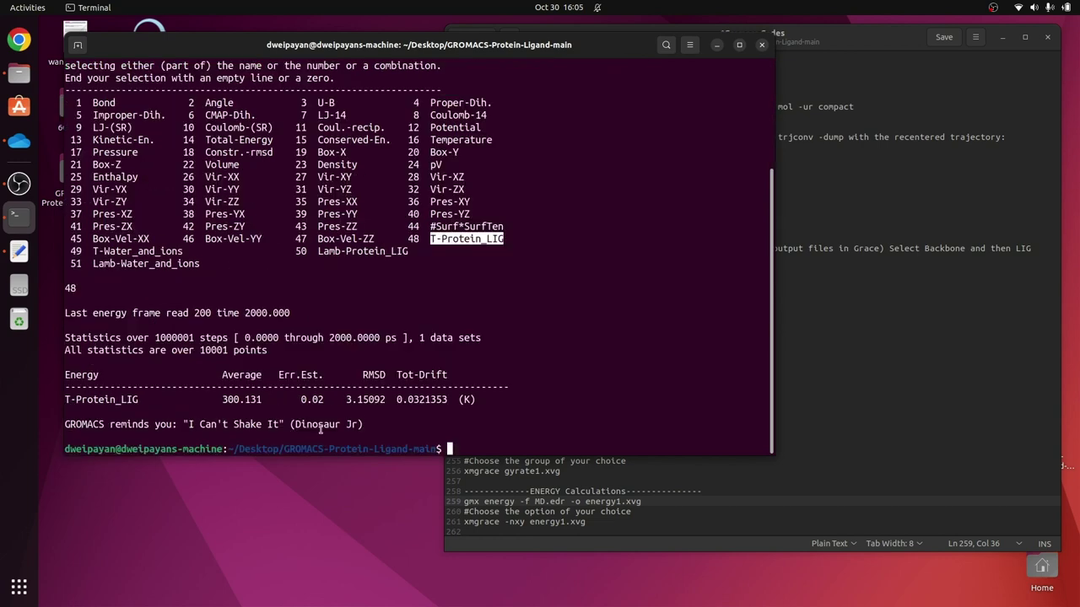
drag(74, 402, 65, 400)
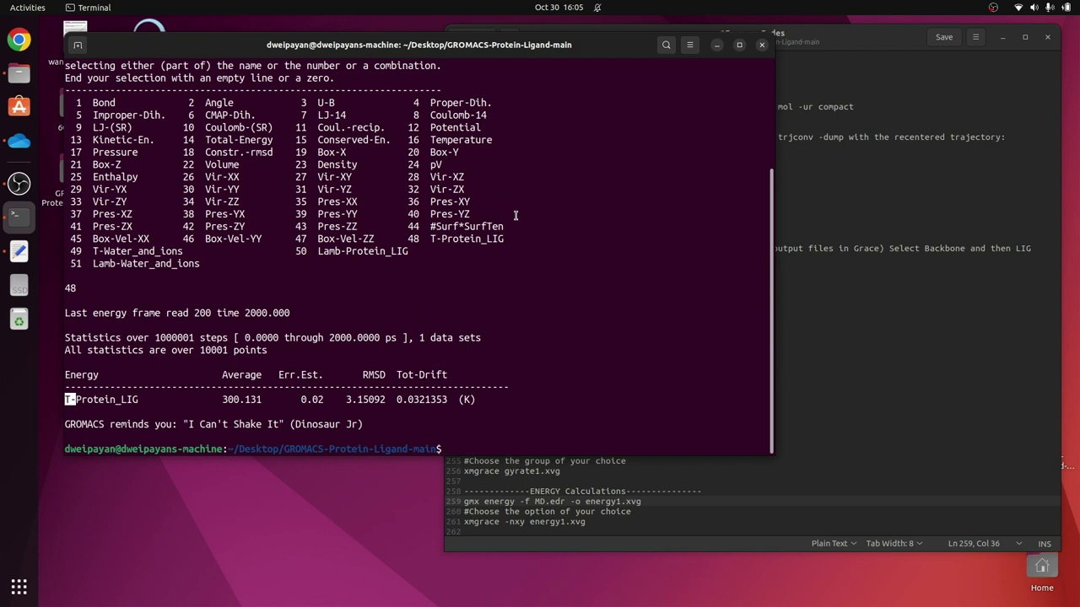
Rerun gmx energy on MD.edr with output energy1.xvg, choosing term 50 (Lamb-Protein_LIG).
triple_click(319, 252)
double_click(321, 251)
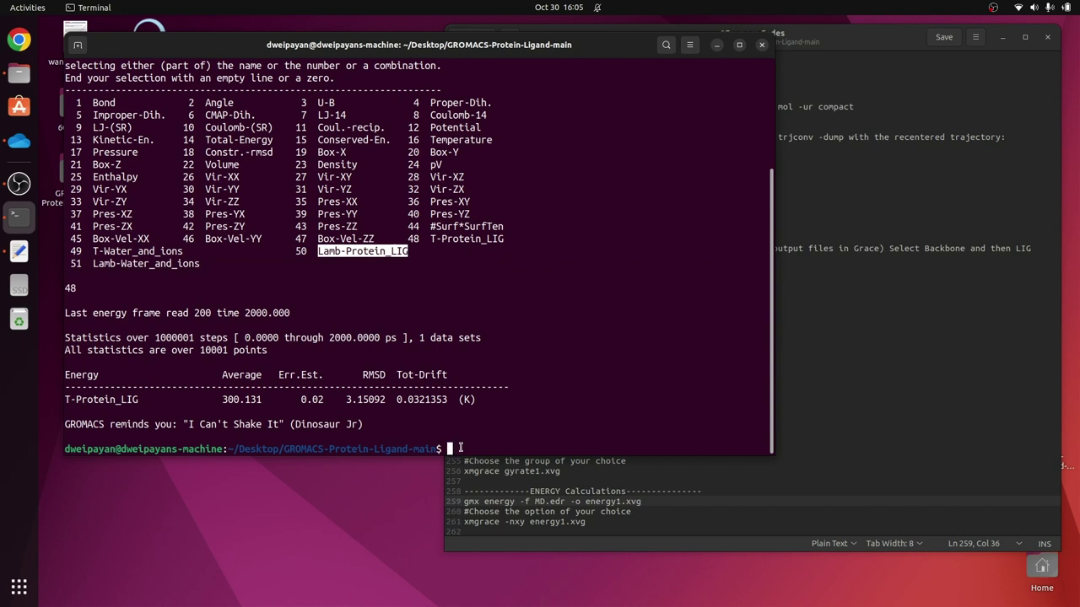
key(ctrl+shift+v)
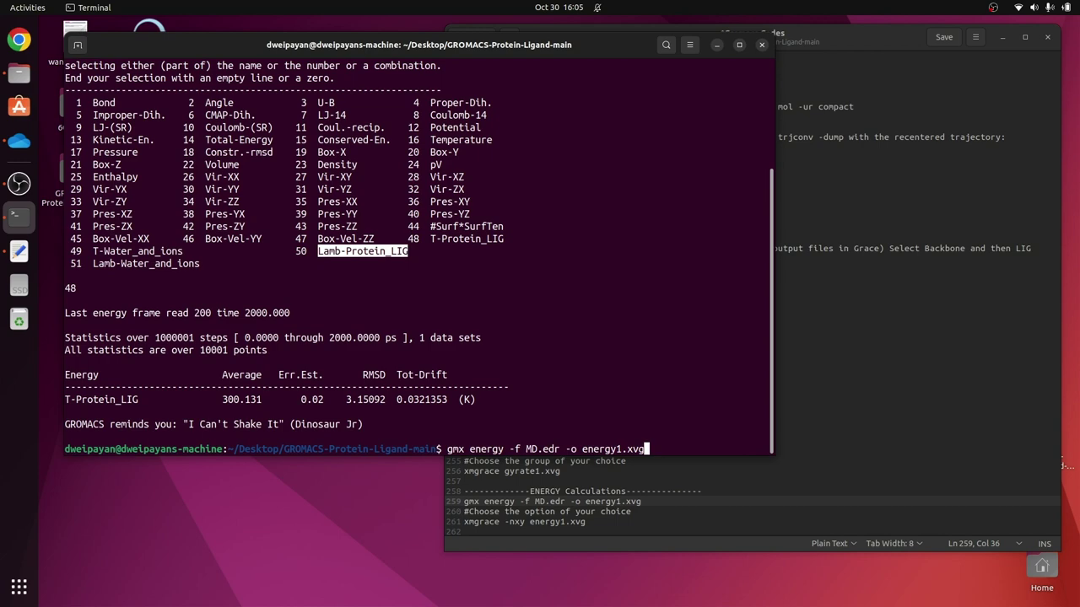
key(Return)
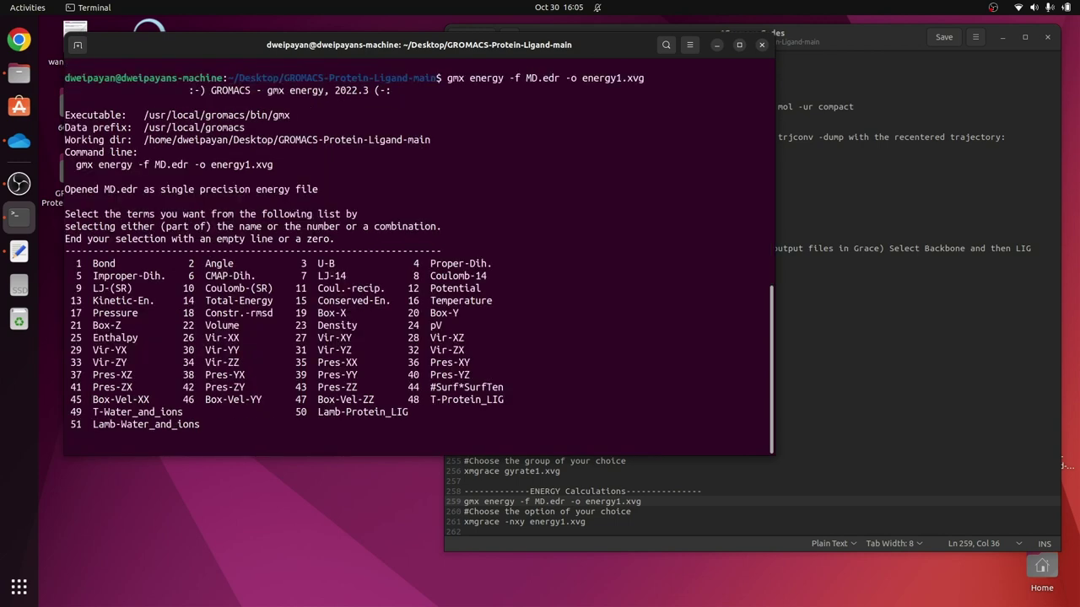
text(50)
key(Return)
key(Return)
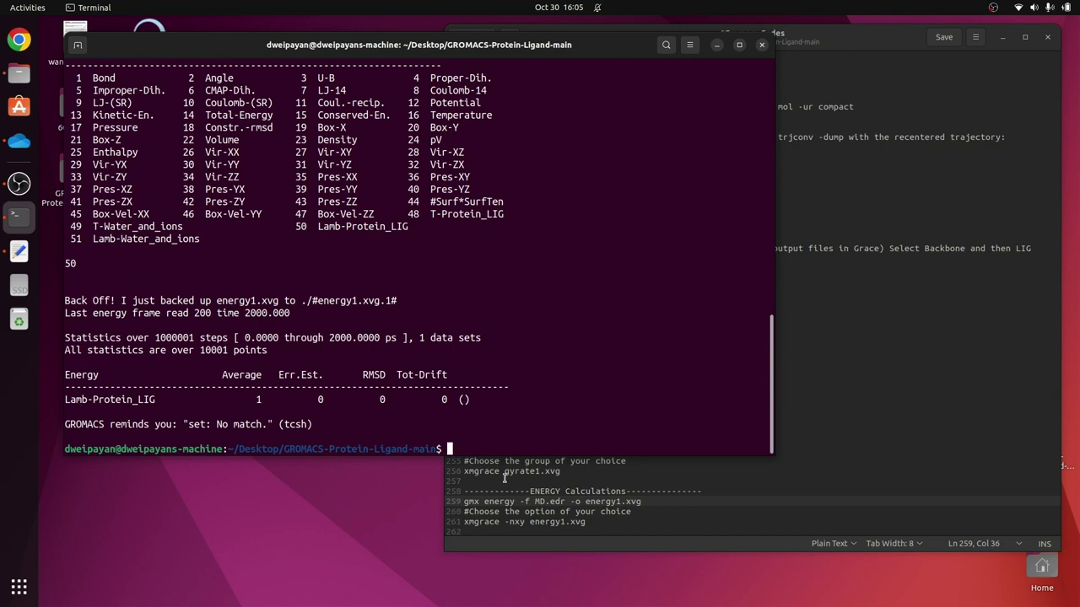
Check the energy command's output name in the notes and locate energy1.xvg in the project folder, then return to the terminal.
click(656, 503)
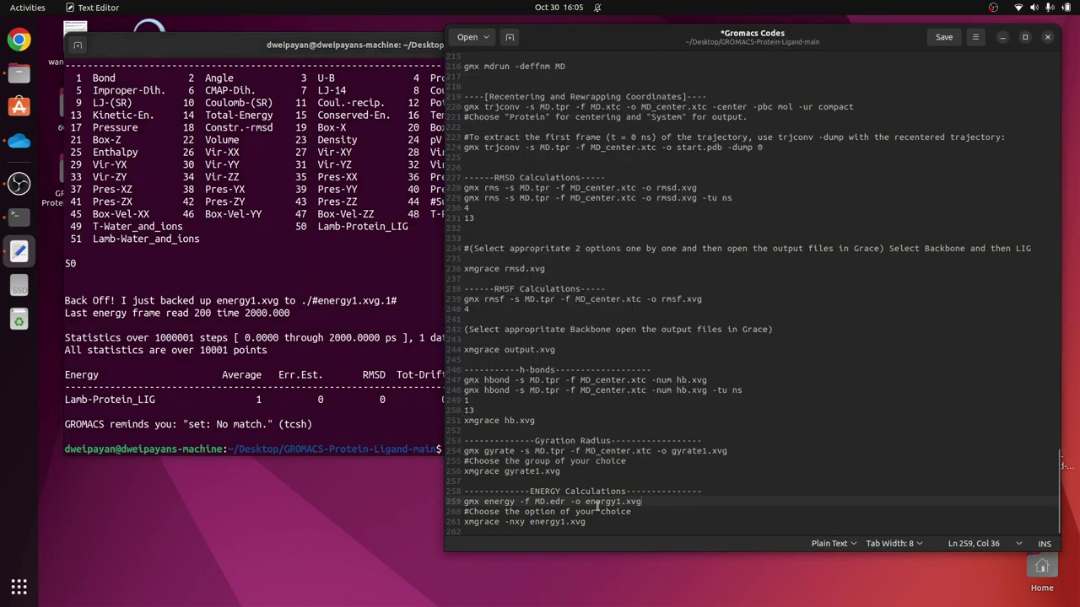
click(430, 441)
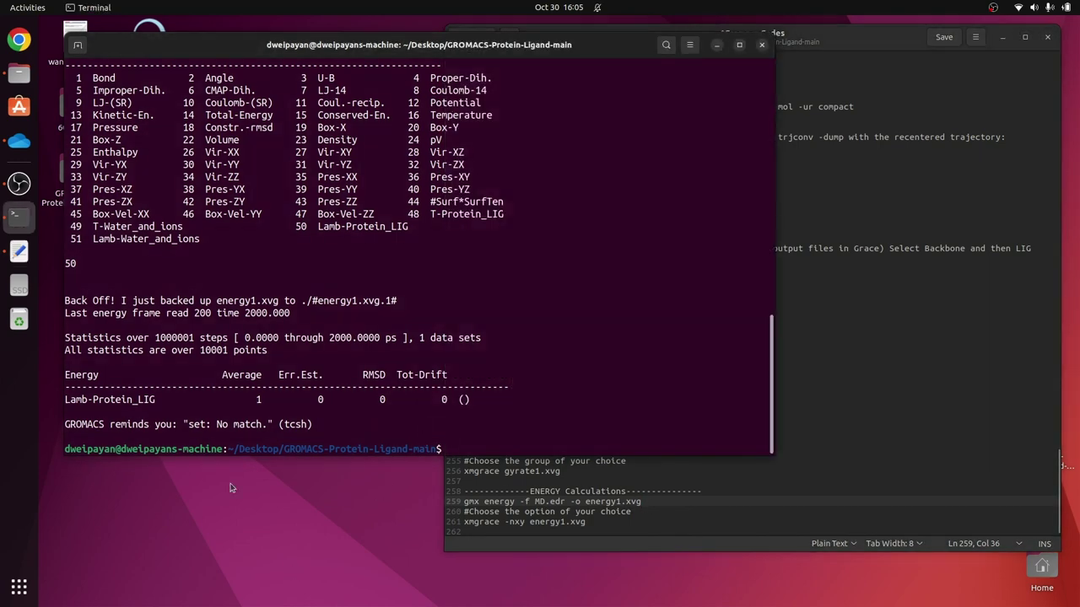
click(18, 73)
scroll(448, 341, down, 3)
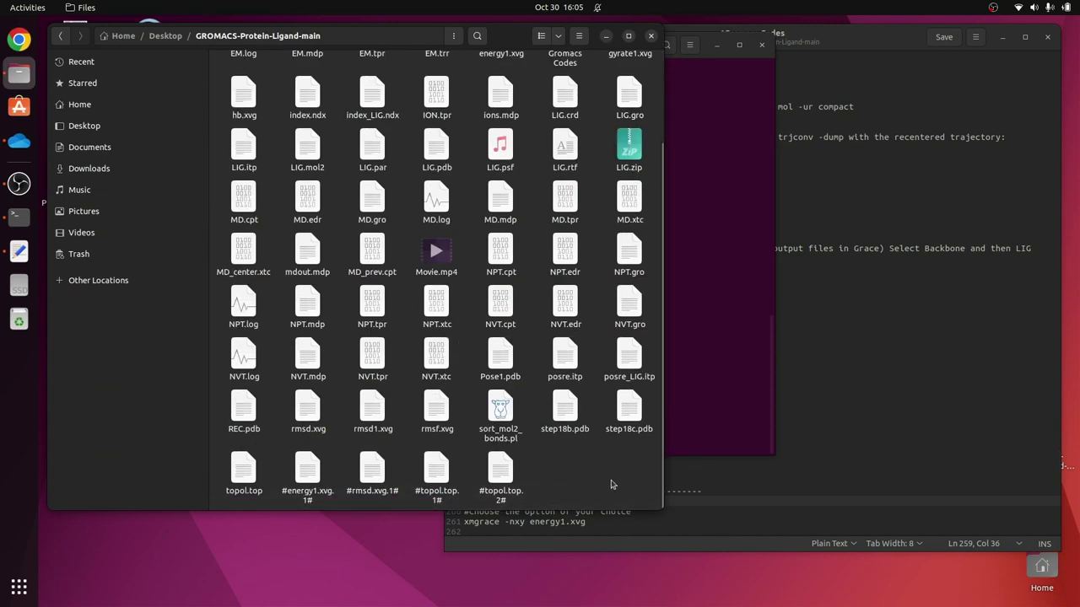
scroll(613, 484, up, 1)
scroll(379, 61, up, 2)
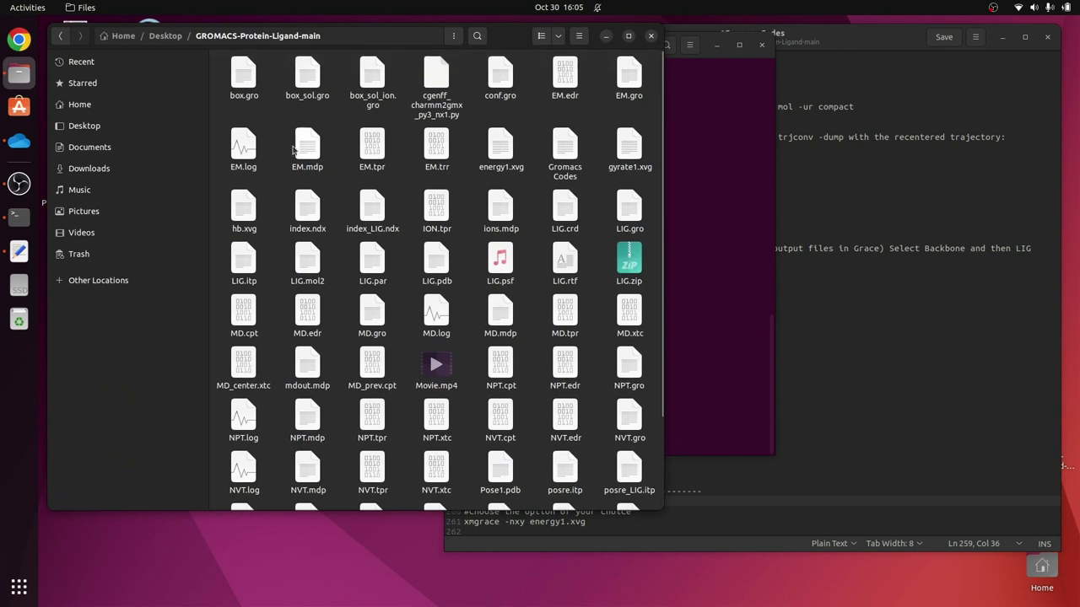
click(516, 156)
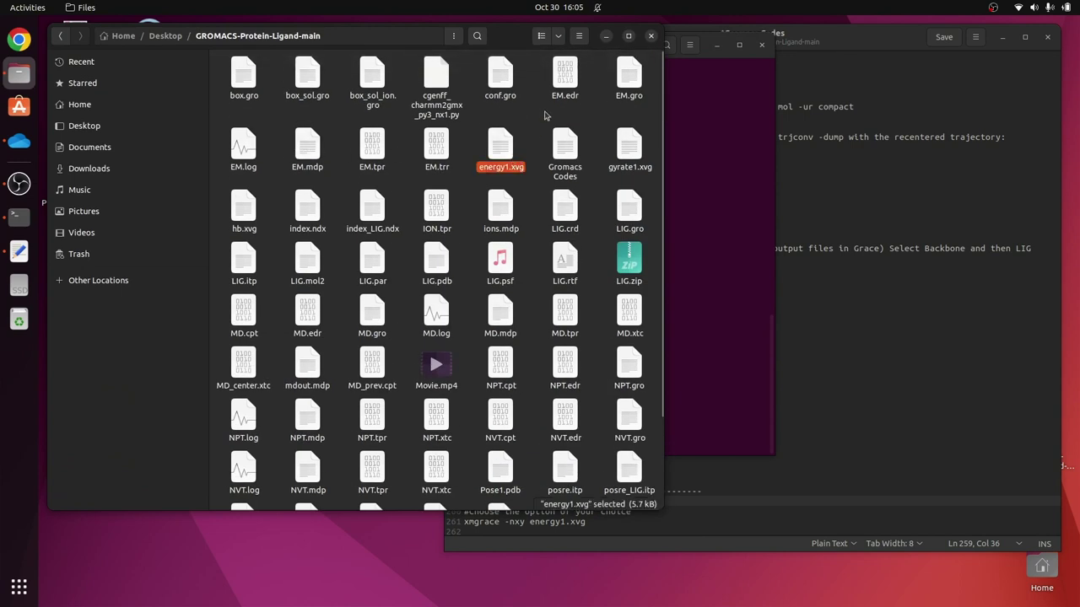
click(605, 36)
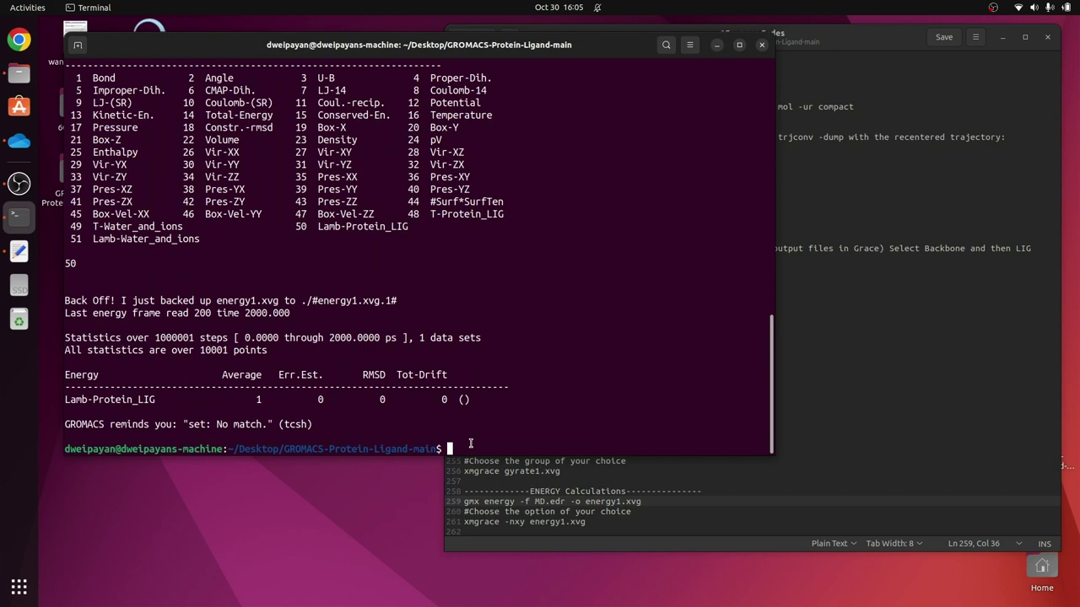
Plot energy1.xvg with xmgrace, view the GROMACS Energies graph full screen, and close it.
text(xmgrace energy1.xvg)
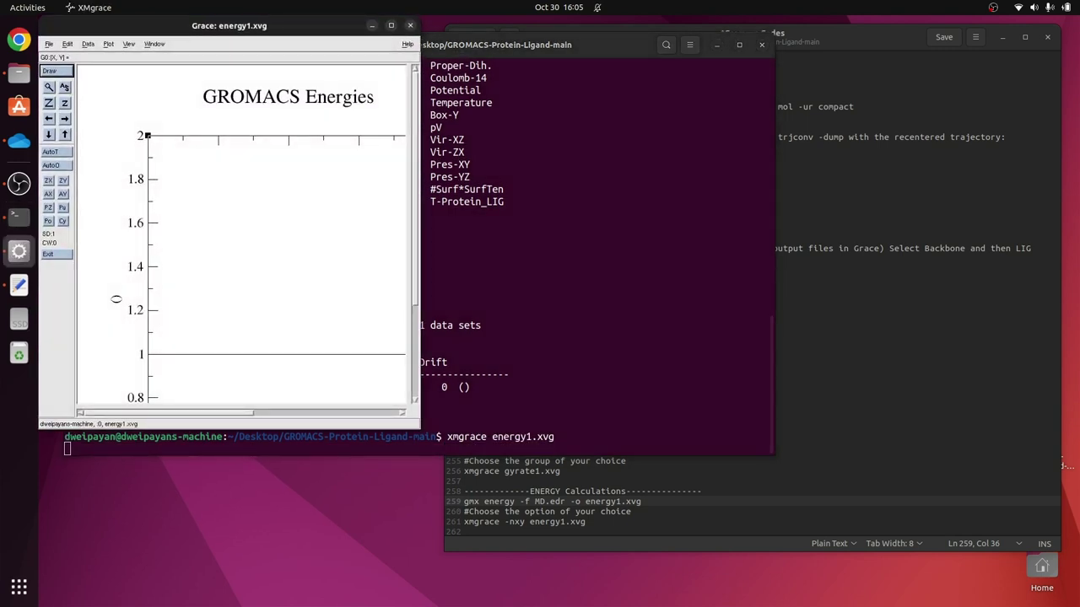
click(390, 25)
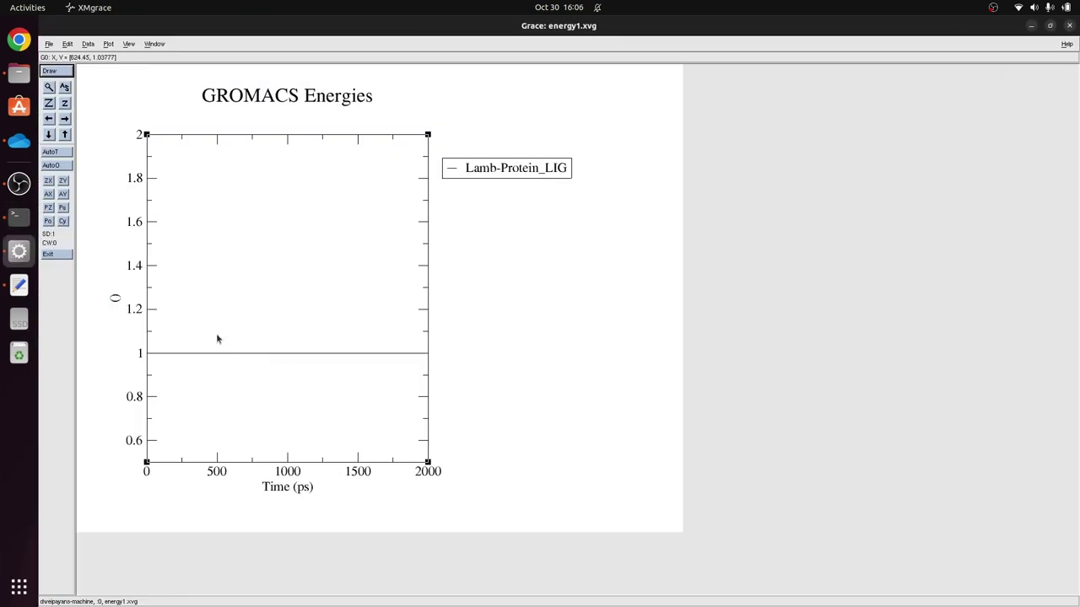
click(1069, 27)
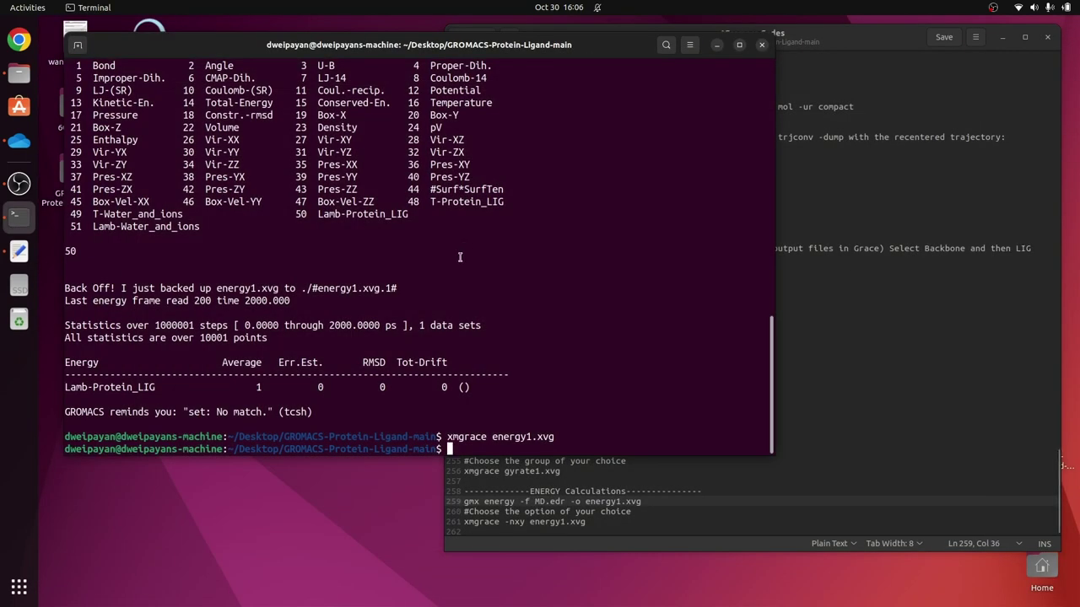
Examine the energy terms listed by gmx energy, including Kinetic-En., Potential and Bond.
scroll(462, 255, up, 3)
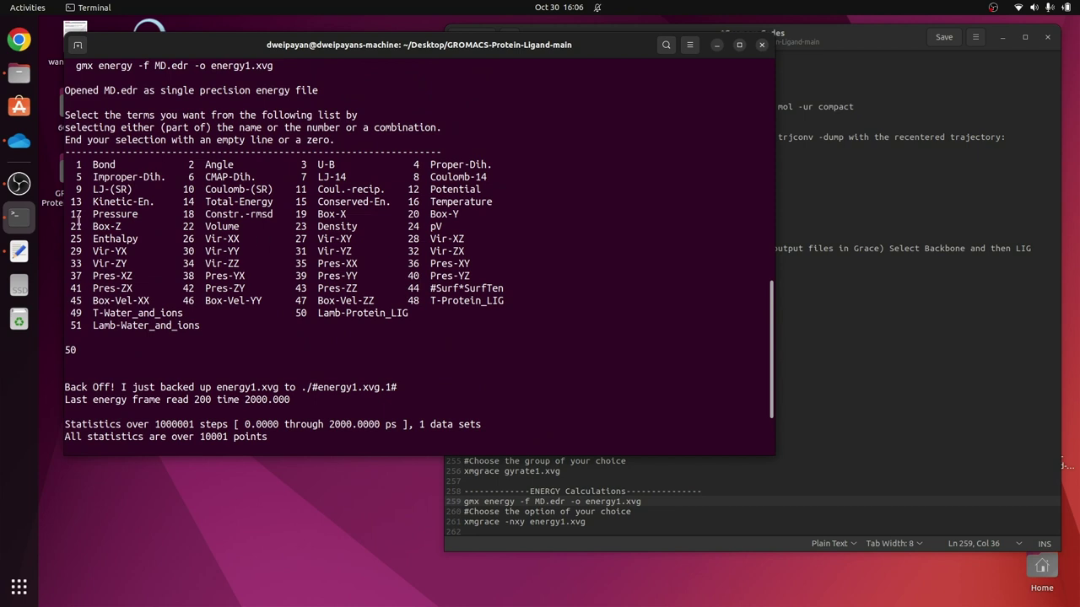
drag(84, 165, 502, 316)
click(465, 366)
drag(94, 202, 155, 203)
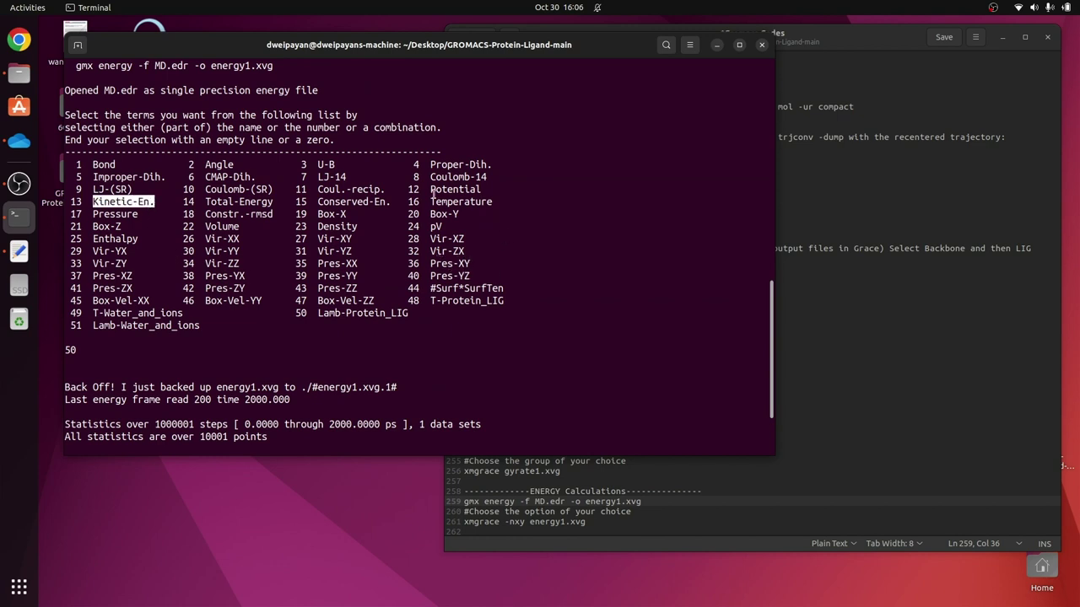
drag(429, 190, 485, 190)
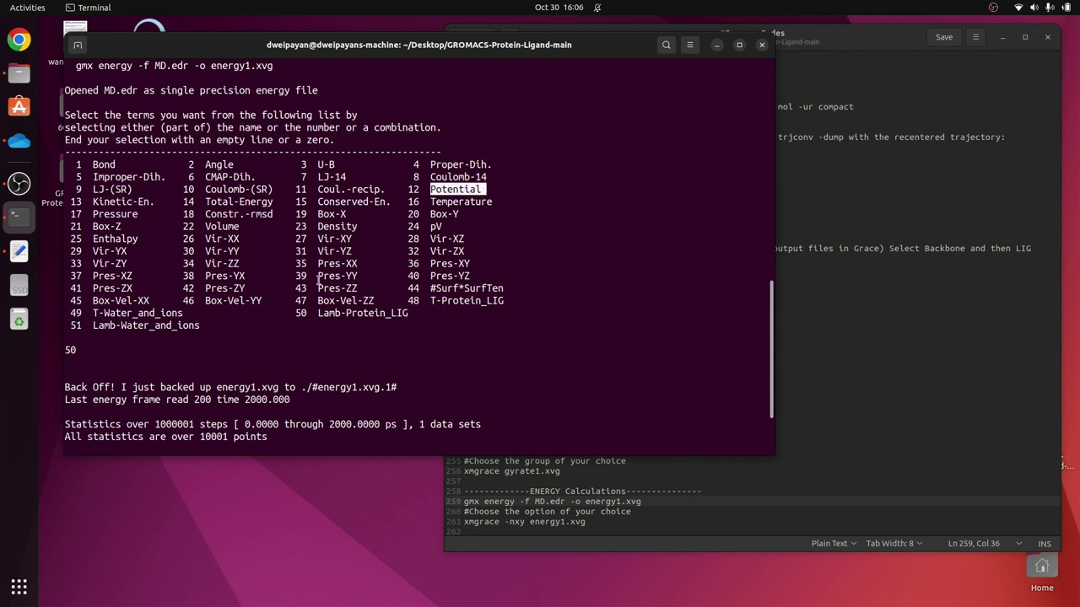
drag(133, 164, 93, 166)
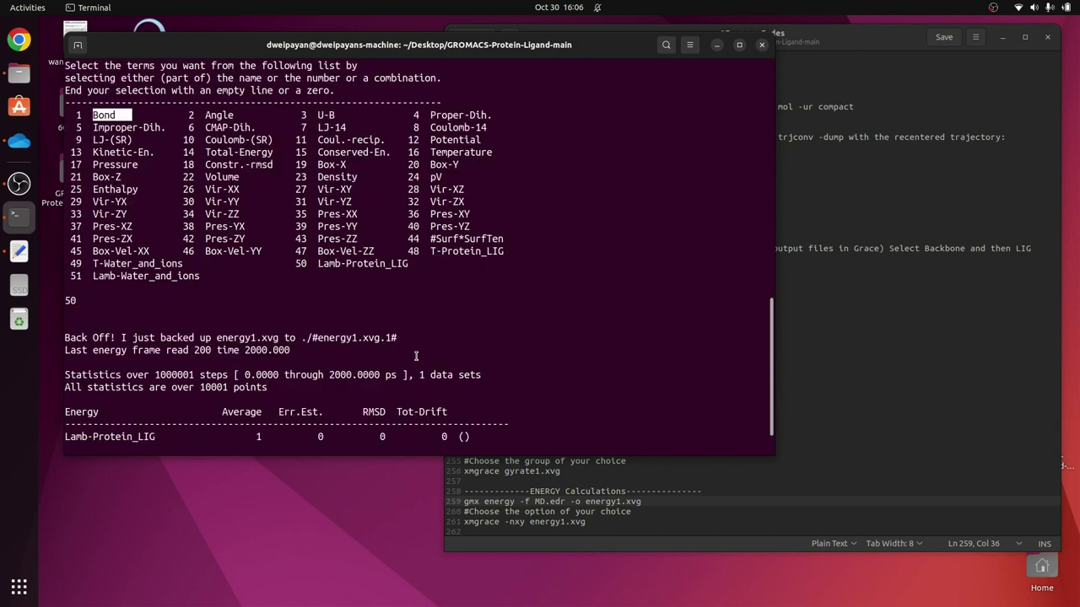
Rerun gmx energy on MD.edr with output energy1.xvg, choosing term 9 (LJ-(SR)).
text(xmgrace energy1.xvg)
key(Return)
key(Up)
key(Up)
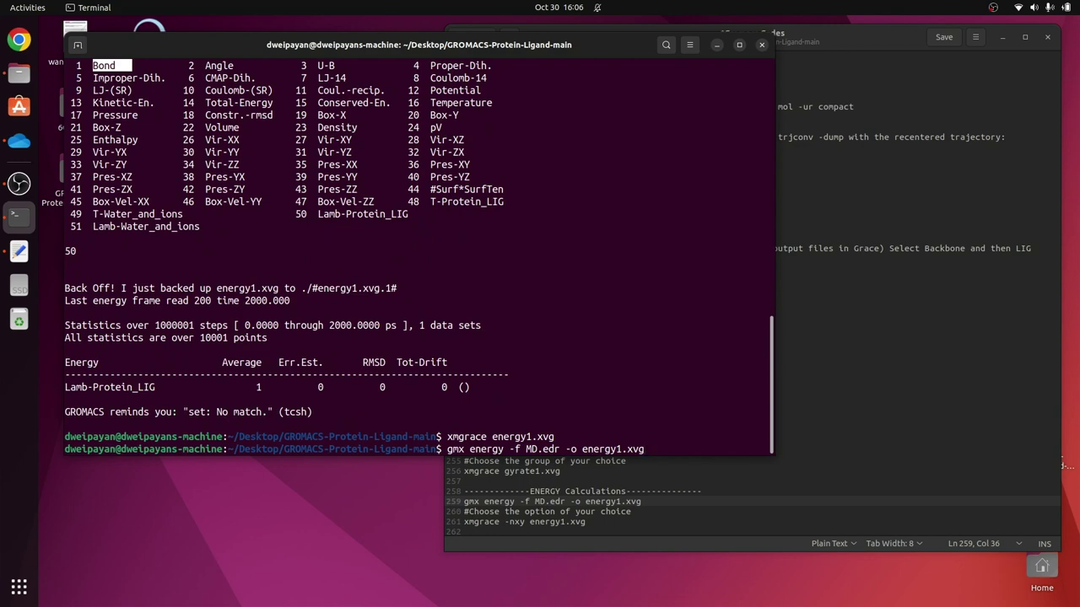
key(Return)
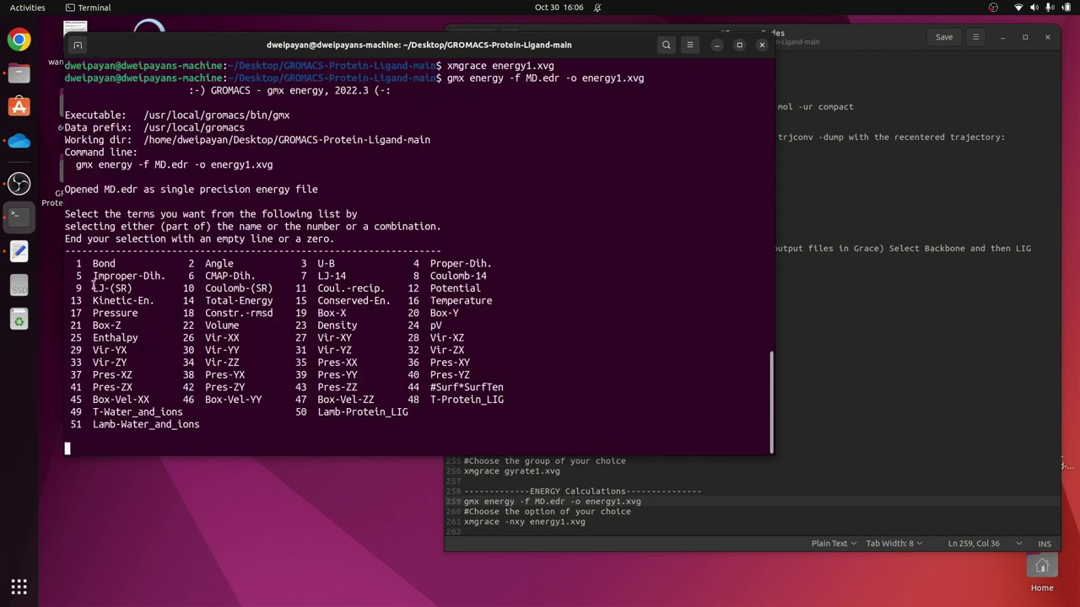
drag(92, 287, 134, 288)
text(9)
key(Return)
key(Return)
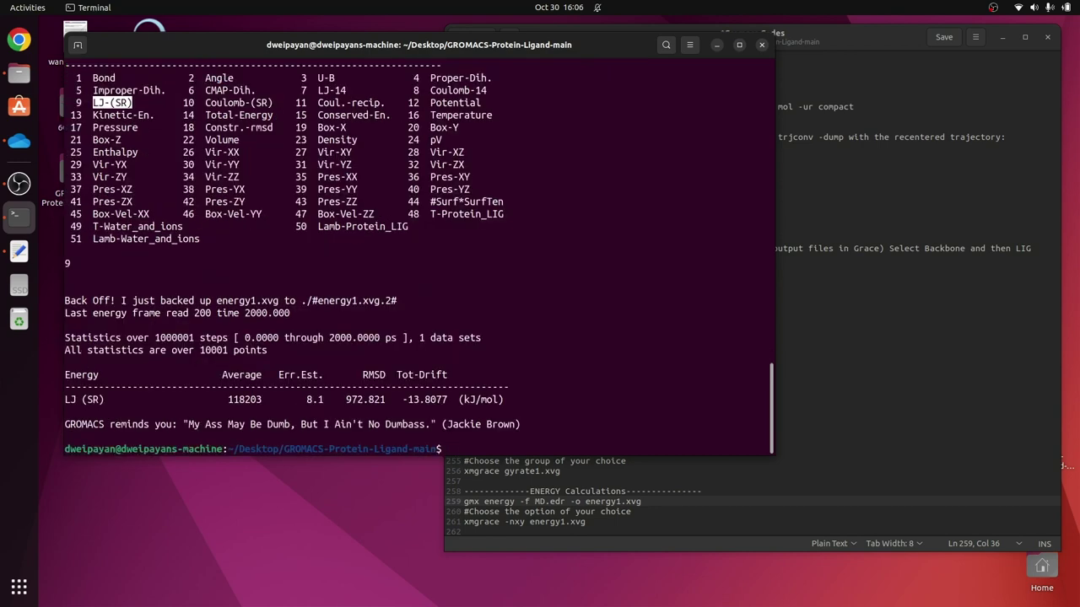
Plot the LJ (SR) energy from energy1.xvg with xmgrace, view the graph full screen, and close it.
text(xmgrace energy1.xvg)
key(Return)
click(391, 26)
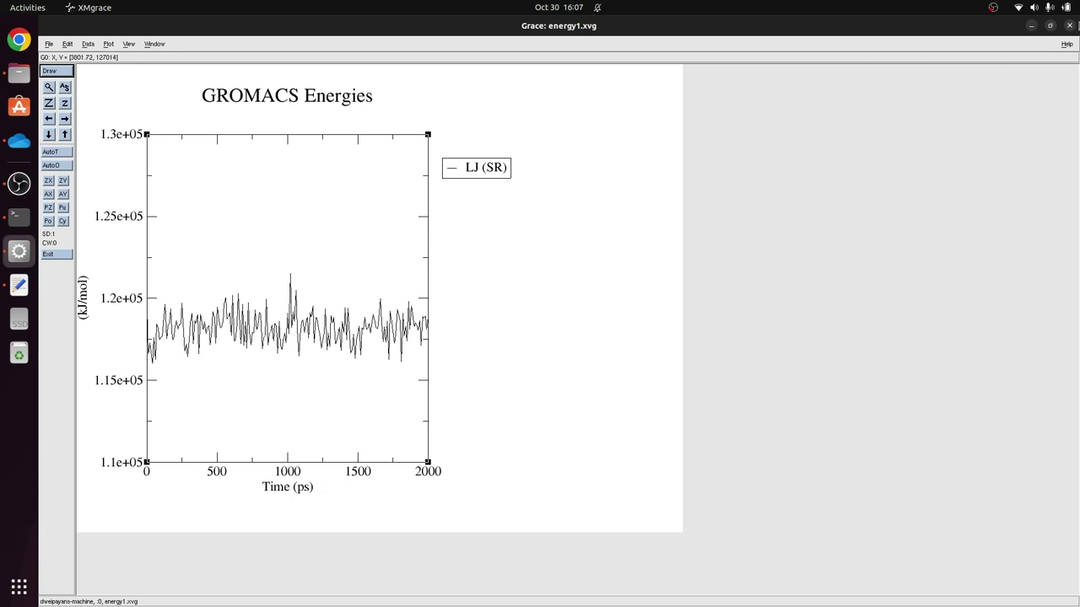
click(1068, 28)
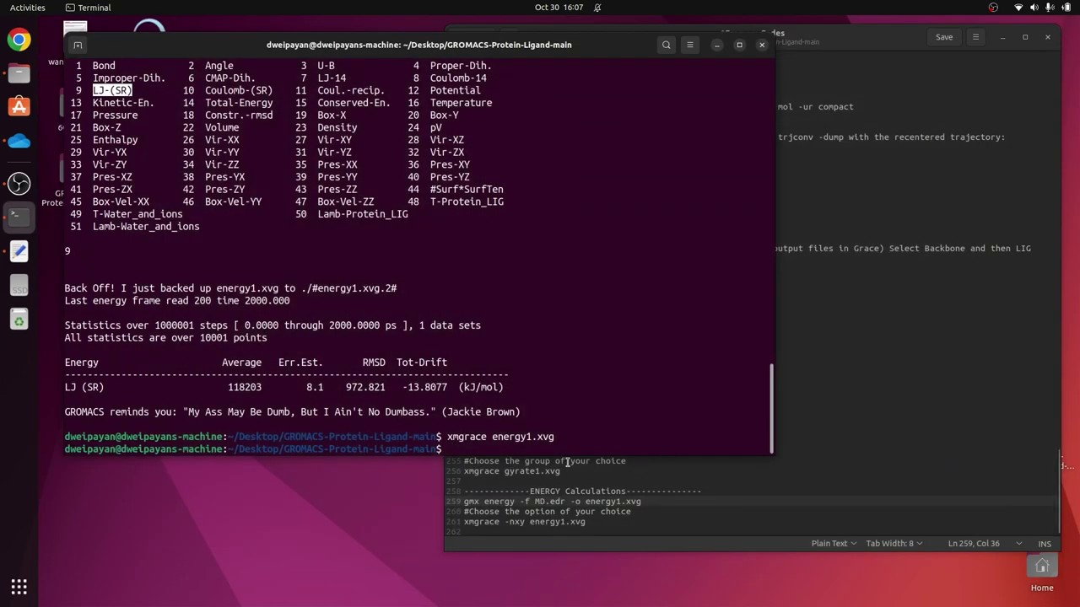
Try to rerun gmx energy on MD.edr with output energy1.xvg and the -tu ns option, and clear the terminal.
key(Up)
key(Up)
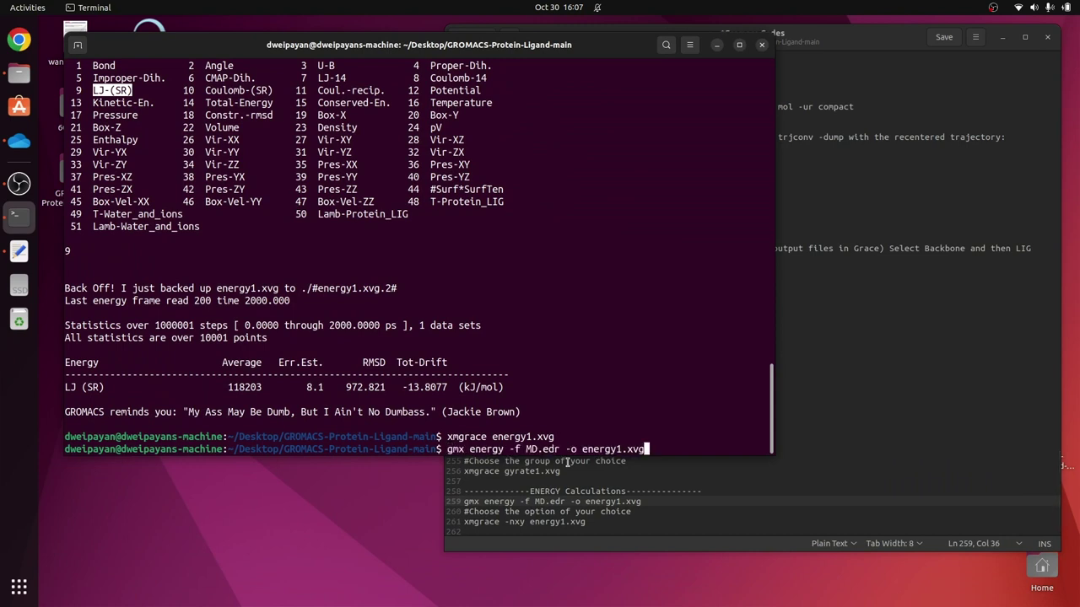
text(-tu ns)
key(Return)
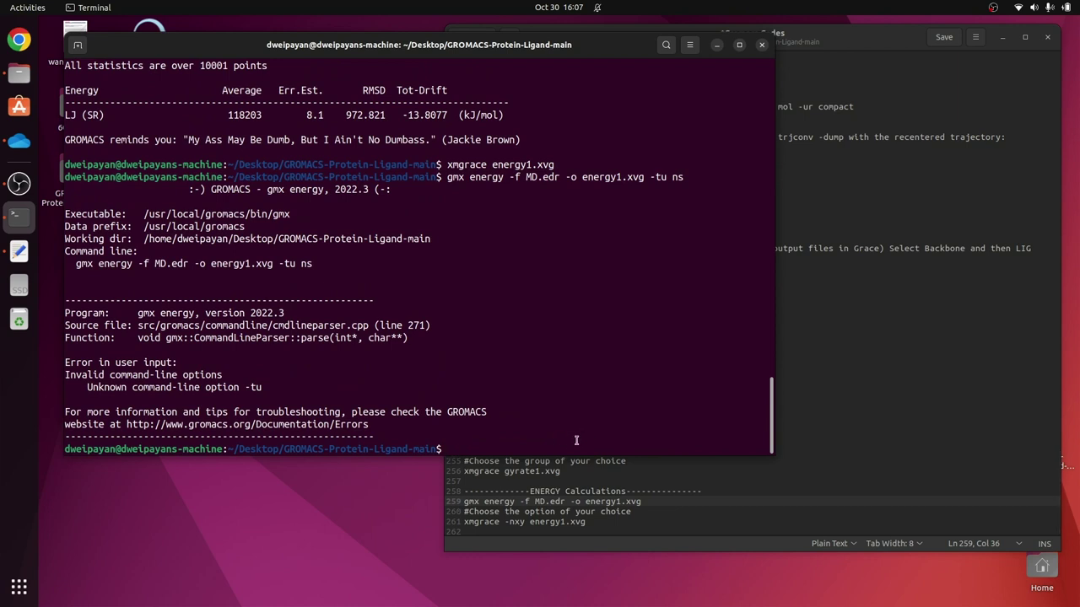
text(clear)
key(Return)
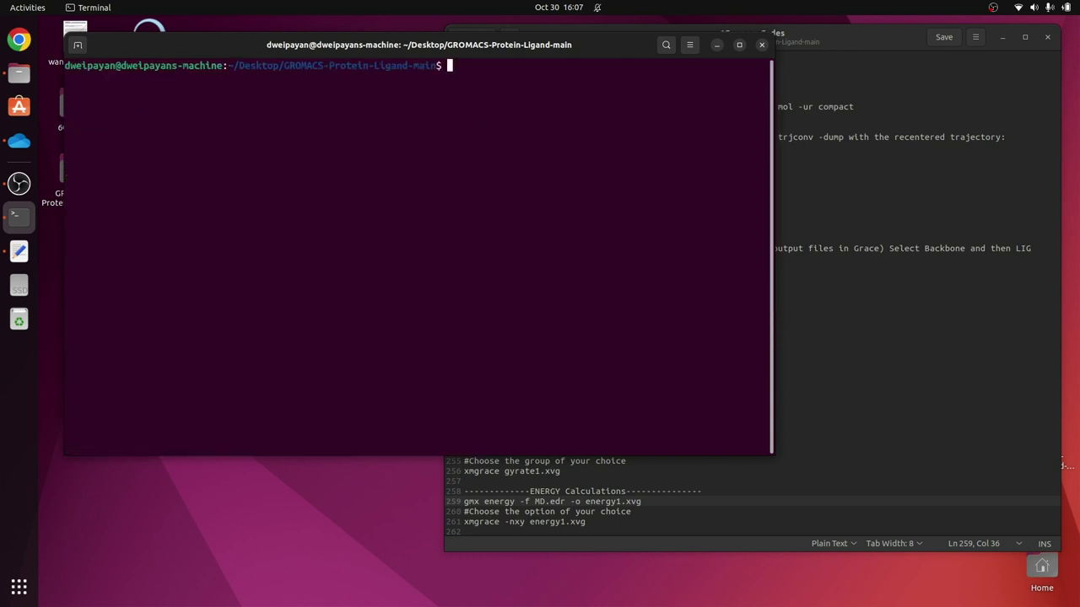
Review the RMSD, RMSF, h-bonds, Gyration Radius and ENERGY sections of the Gromacs Codes notes.
click(916, 307)
drag(489, 178, 578, 177)
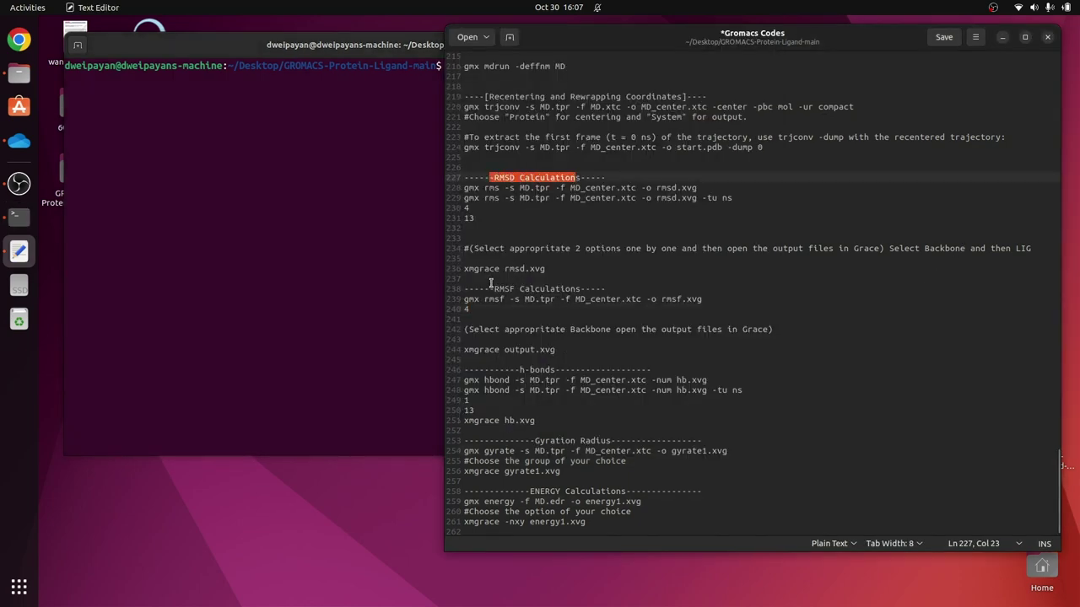
drag(495, 289, 590, 301)
click(604, 408)
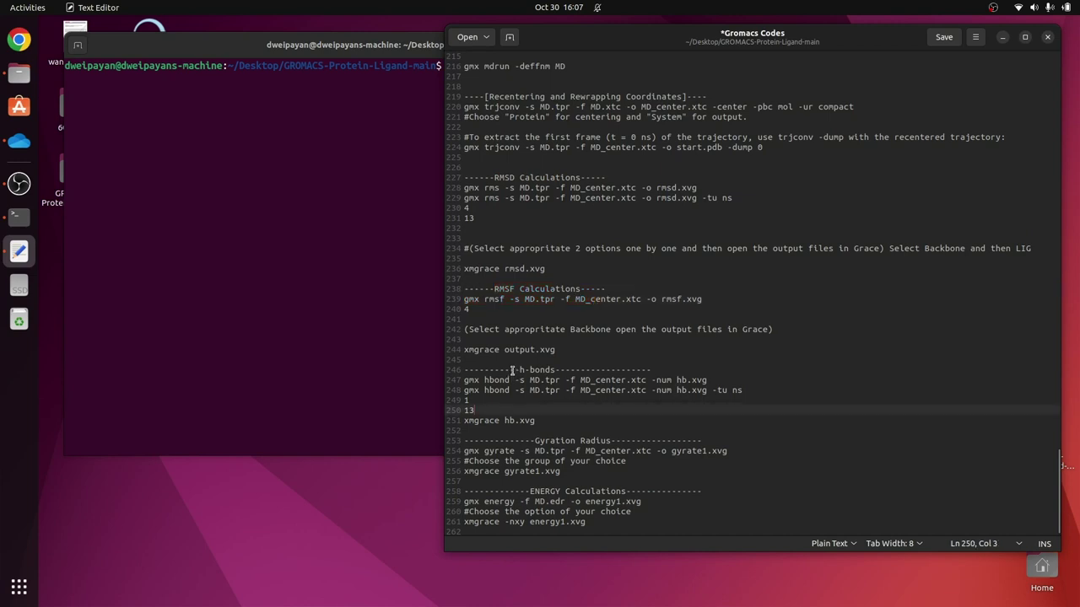
drag(517, 370, 555, 371)
drag(534, 440, 636, 440)
drag(525, 491, 633, 491)
scroll(760, 419, up, 2)
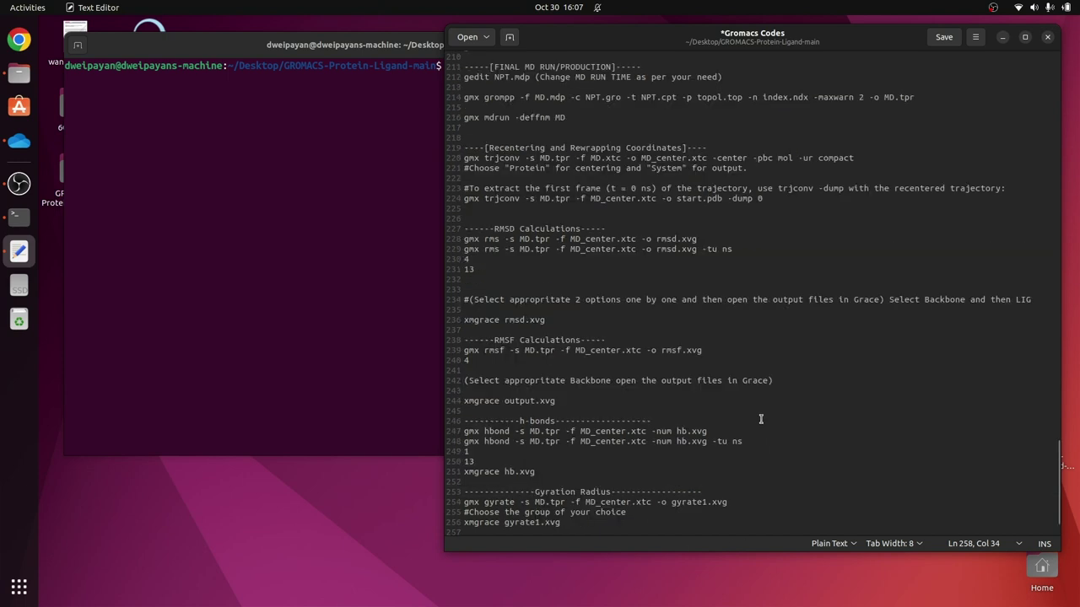